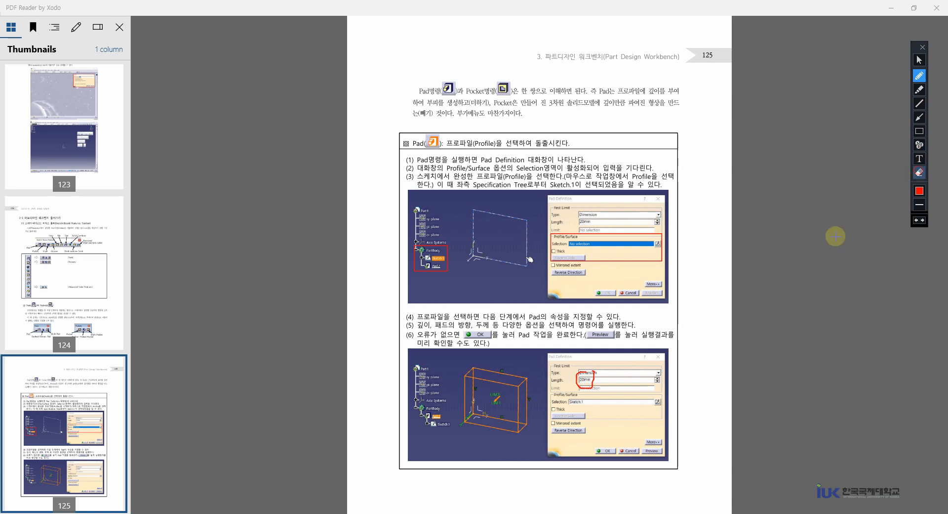
Erase the red pen mark around the pad length on page 125 and look at the Pad options on page 126
left_click_drag(561, 358, 621, 403)
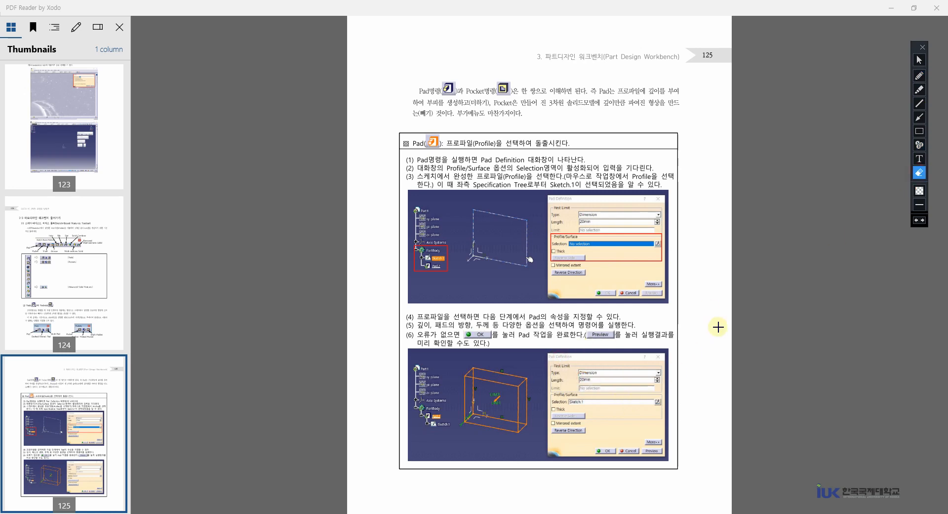
left_click(920, 60)
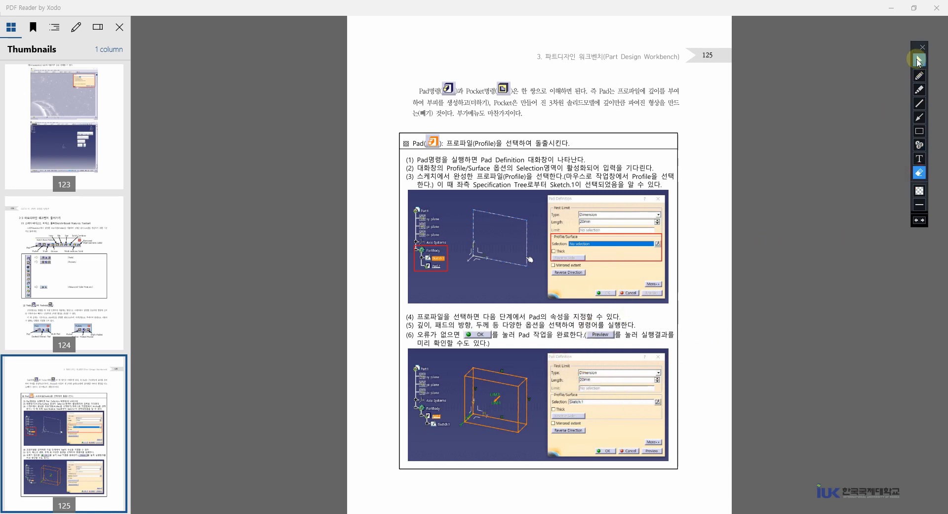
scroll(846, 96, "down", 3)
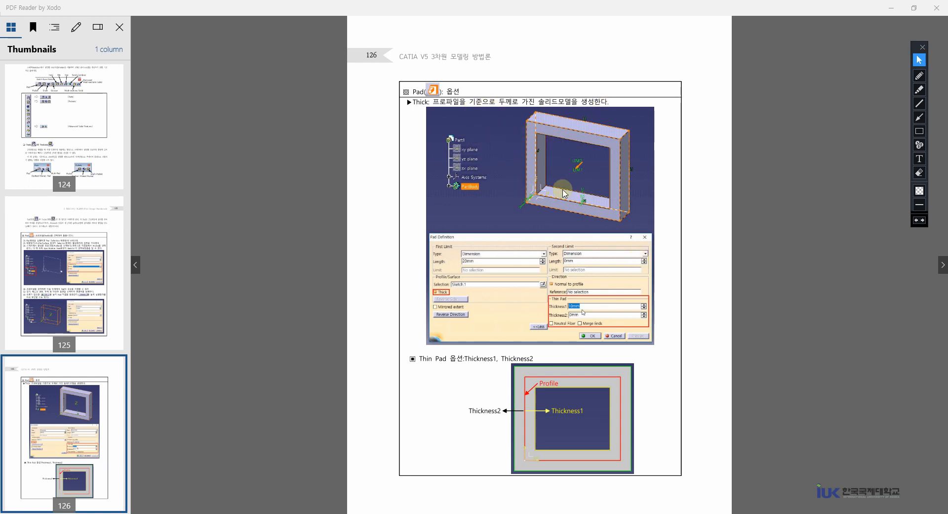
scroll(566, 194, "up", 1)
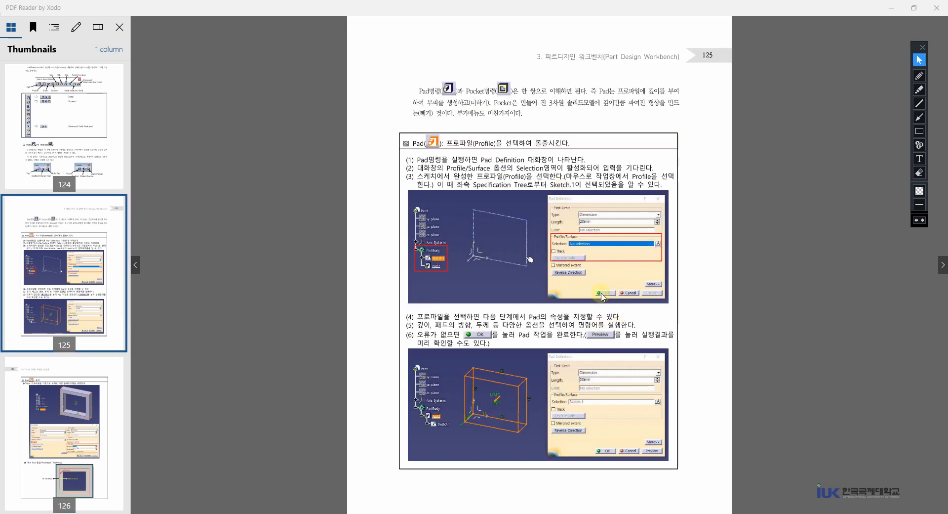
Switch to CATIA V5, close the floating Sketcher toolbar and detach it again from the Sketch command group
key("alt+Tab")
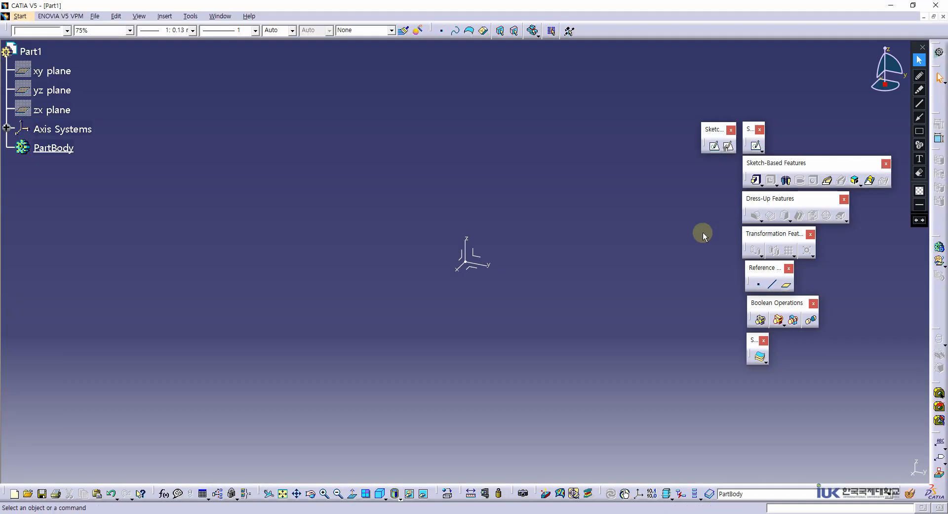
left_click(485, 261)
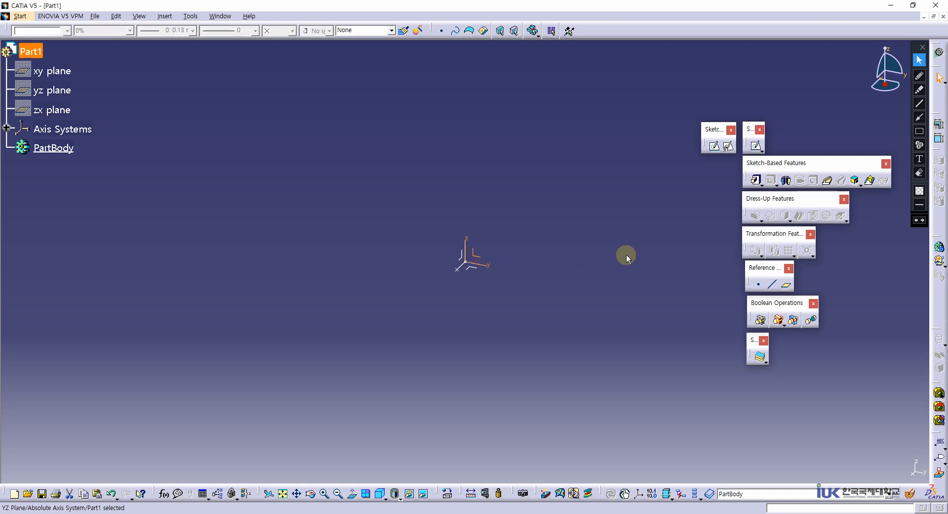
left_click(578, 218)
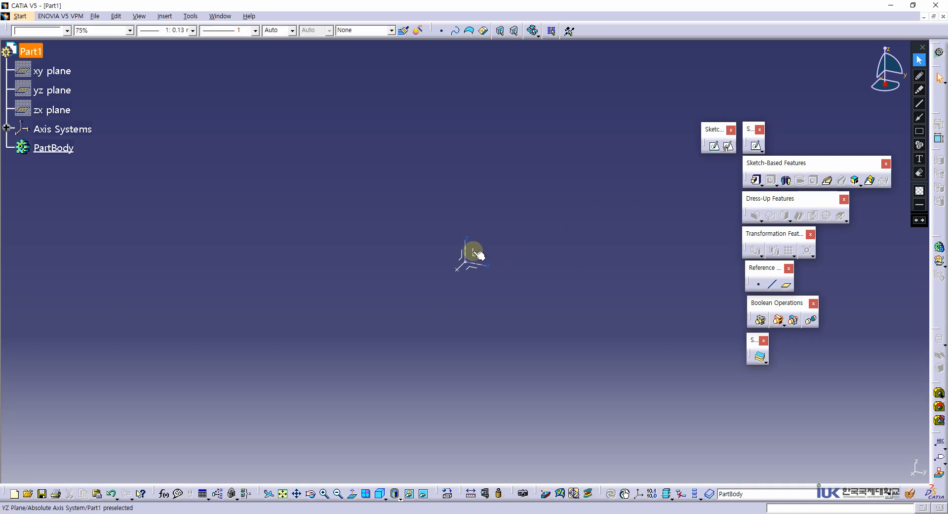
left_click(730, 131)
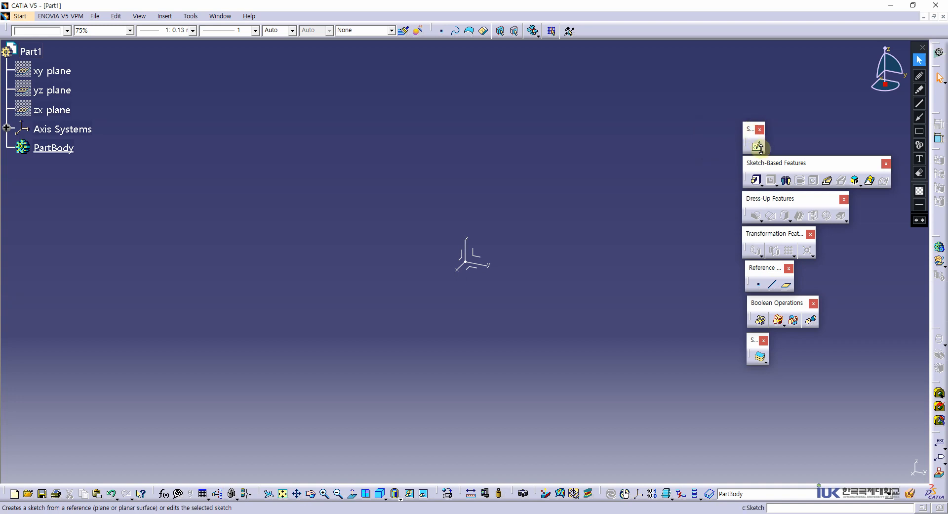
mouse_move(761, 148)
left_mouse_down()
mouse_move(776, 158)
mouse_move(699, 148)
mouse_move(706, 151)
left_mouse_up()
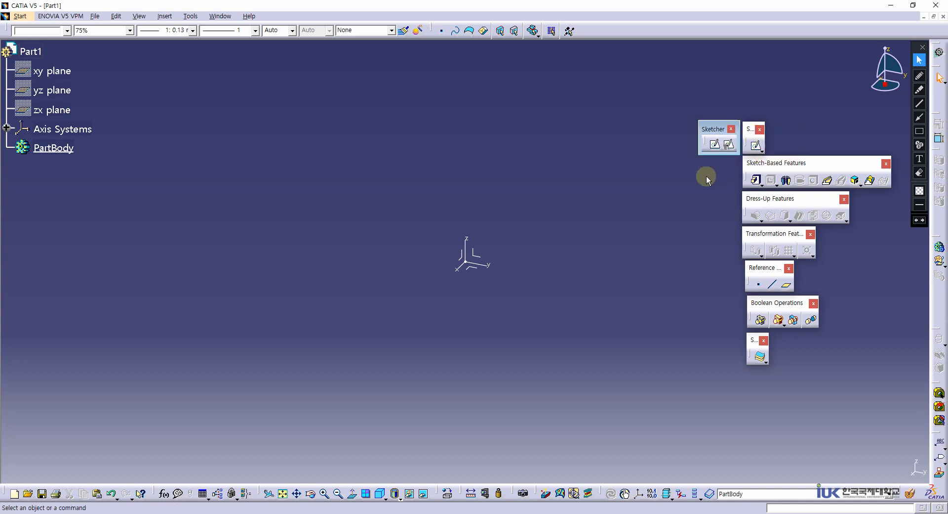
Circle the Positioned Sketch command in red with the screen pen
left_click(918, 76)
mouse_move(725, 139)
left_mouse_down()
mouse_move(739, 144)
mouse_move(732, 154)
mouse_move(726, 137)
left_mouse_up()
left_click(919, 60)
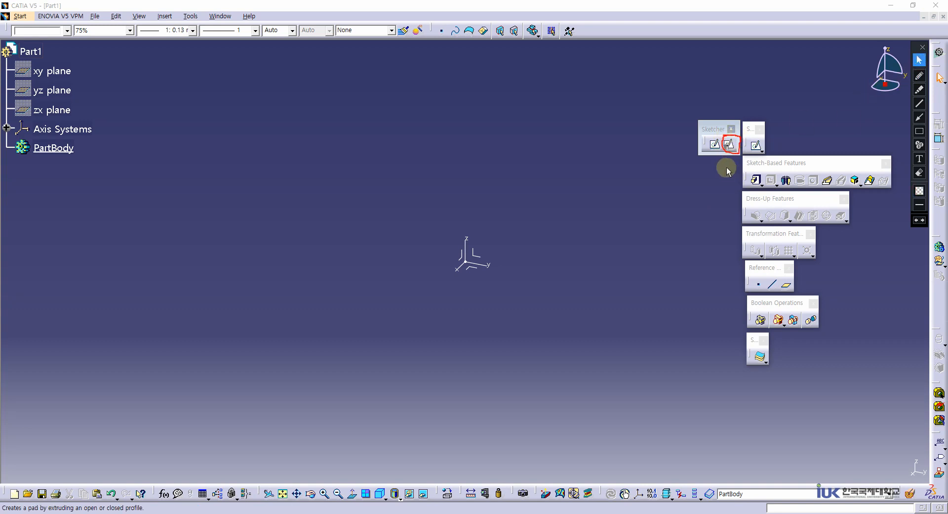
Start a positioned sketch that uses the YZ plane of the absolute axis system as its reference
left_click(730, 145)
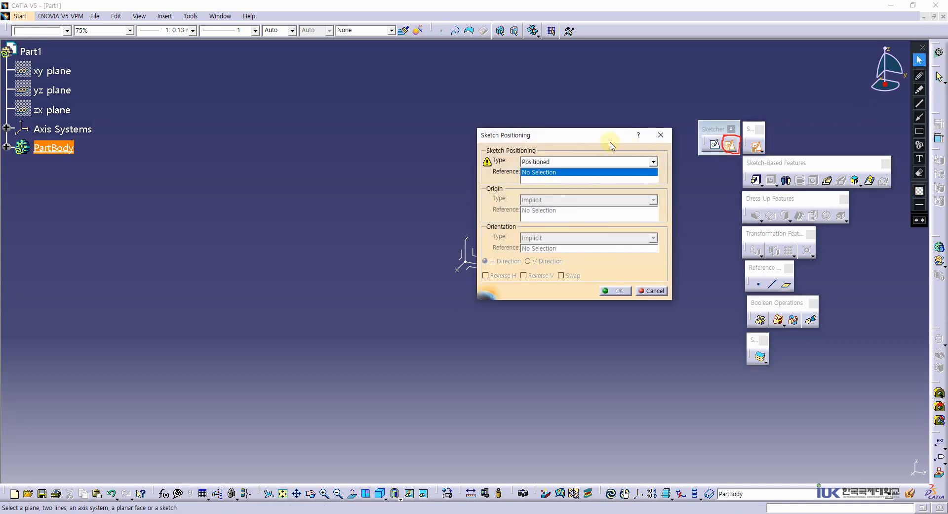
left_click_drag(550, 138, 280, 122)
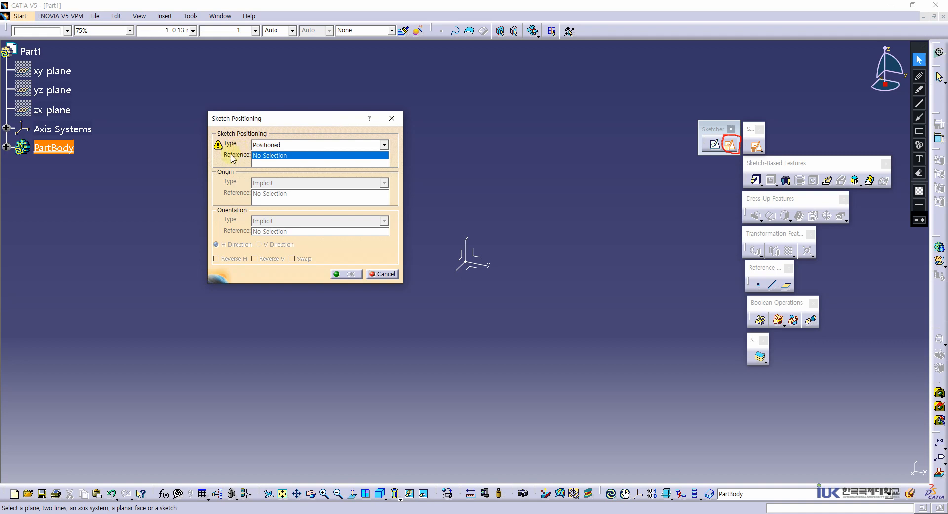
left_click(476, 256)
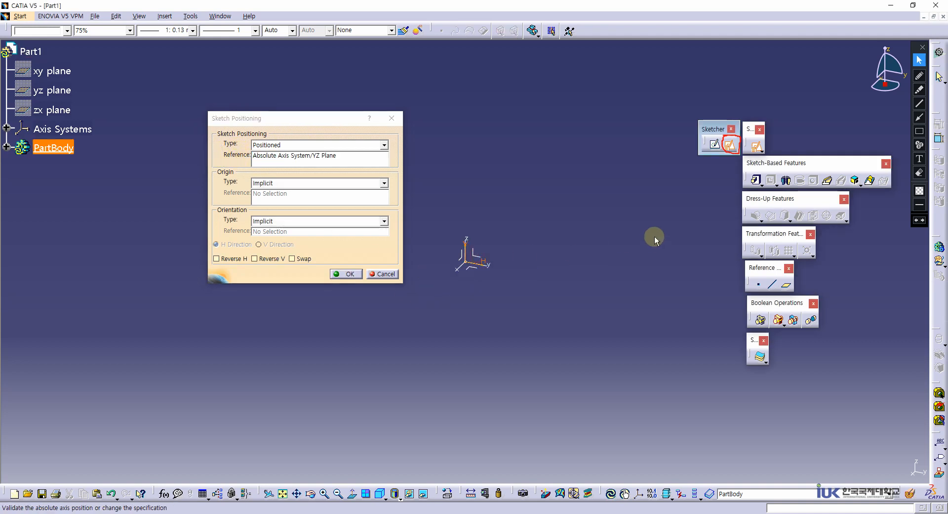
mouse_move(768, 195)
left_mouse_down()
mouse_move(785, 191)
mouse_move(747, 197)
left_mouse_up()
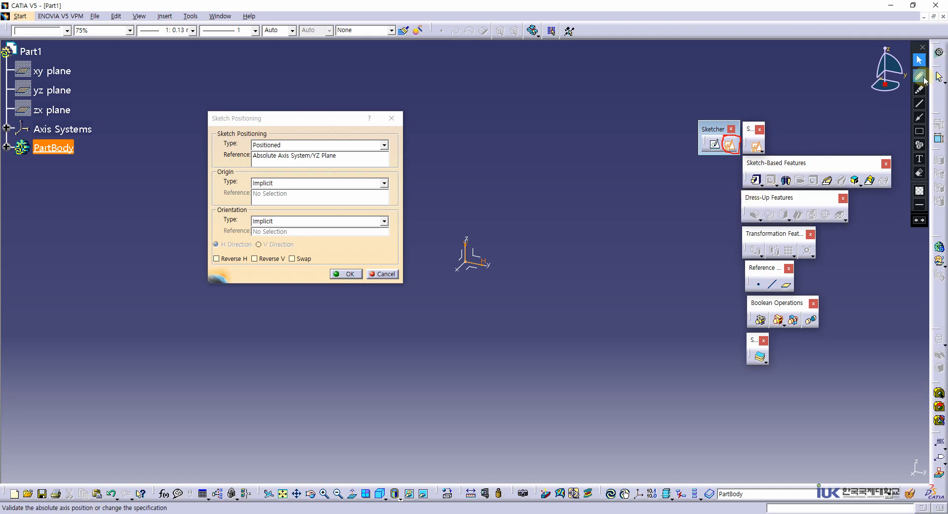
Annotate the sketch axes with red arrows labelled 수직 (V) and 수평 (H) using the screen pen
left_click(919, 75)
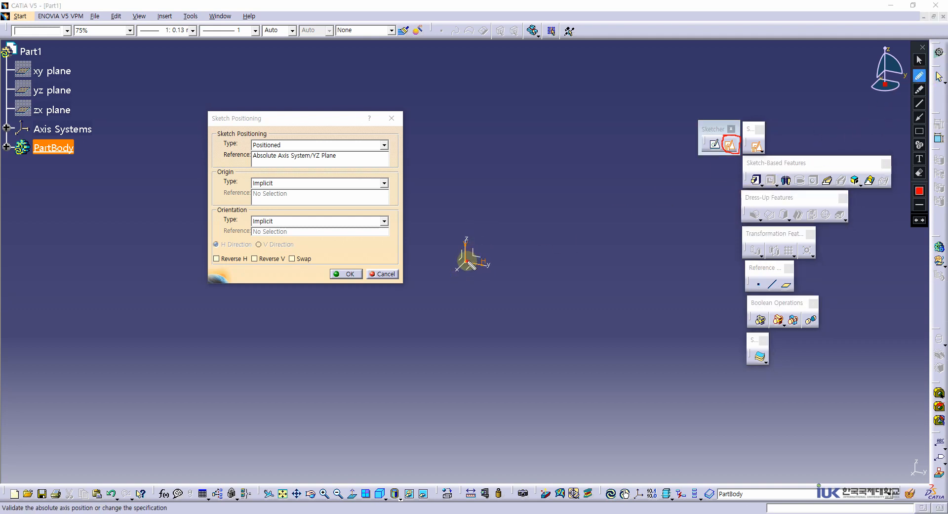
mouse_move(453, 218)
left_mouse_down()
mouse_move(468, 262)
mouse_move(503, 273)
left_mouse_up()
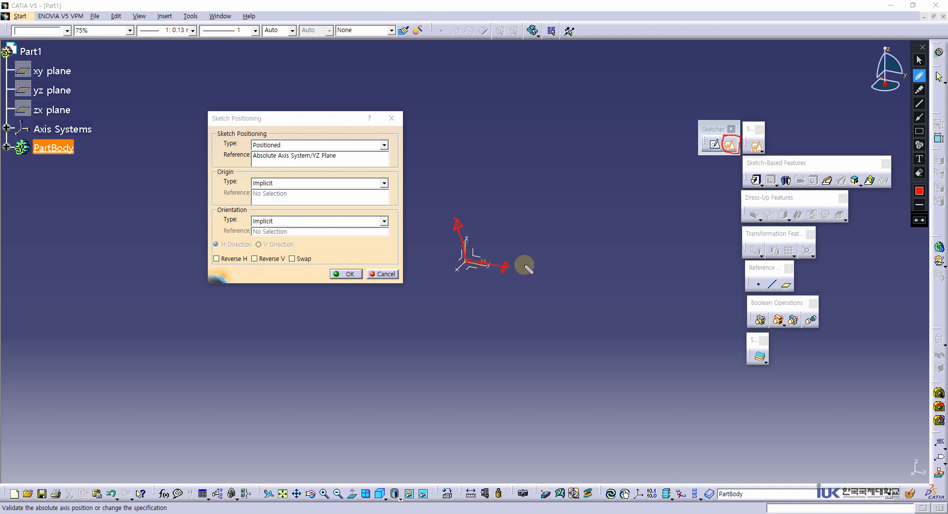
mouse_move(524, 273)
left_mouse_down()
mouse_move(519, 263)
mouse_move(518, 273)
mouse_move(543, 267)
mouse_move(554, 278)
left_mouse_up()
mouse_move(460, 197)
left_mouse_down()
mouse_move(474, 217)
mouse_move(483, 197)
mouse_move(518, 200)
left_mouse_up()
mouse_move(572, 262)
left_mouse_down()
mouse_move(568, 277)
mouse_move(574, 271)
mouse_move(587, 280)
left_mouse_up()
left_click_drag(591, 262, 592, 280)
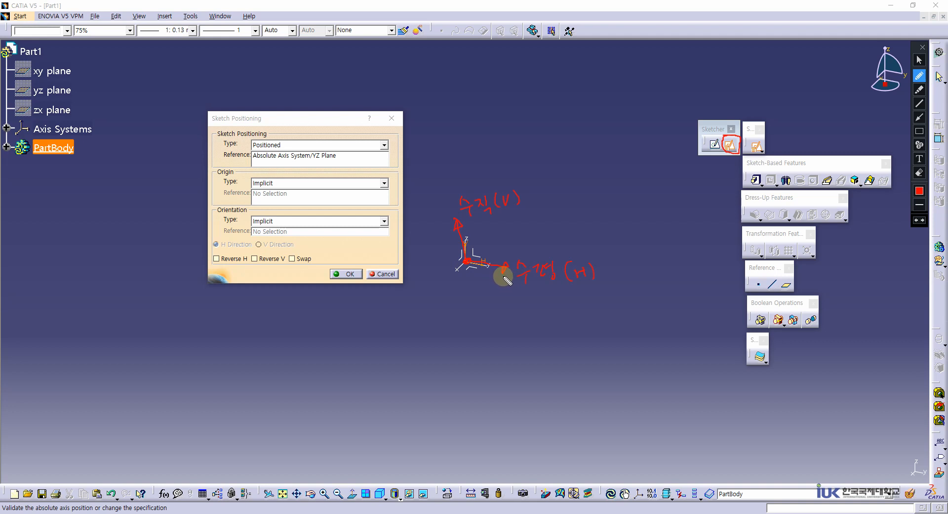
Write the note "Vector 방향" with a boxed arrow and a circled plus sign below the axes
left_click_drag(503, 299, 526, 313)
left_click_drag(534, 308, 542, 306)
mouse_move(544, 297)
left_mouse_down()
mouse_move(551, 310)
mouse_move(655, 300)
mouse_move(639, 316)
mouse_move(642, 294)
mouse_move(690, 284)
mouse_move(699, 295)
left_mouse_up()
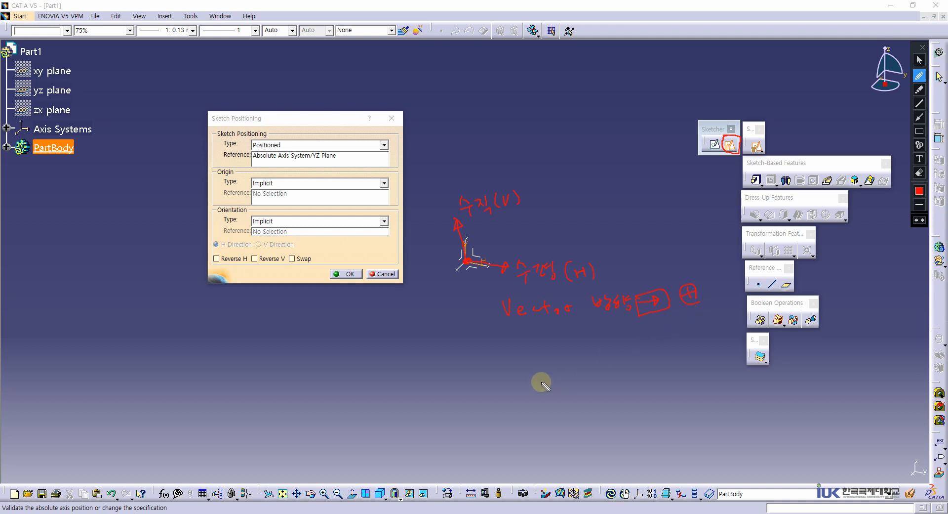
Draw a red number line with 기준 and 0 at its centre, +1 and +2 on one side, and -1 and -2 on the other
left_click_drag(543, 366, 540, 403)
mouse_move(545, 390)
left_mouse_down()
mouse_move(545, 401)
mouse_move(554, 394)
mouse_move(564, 402)
mouse_move(575, 373)
mouse_move(623, 372)
left_mouse_up()
left_click_drag(644, 371, 648, 375)
left_click_drag(653, 361, 662, 366)
left_click(678, 365)
left_click(684, 364)
left_click(691, 363)
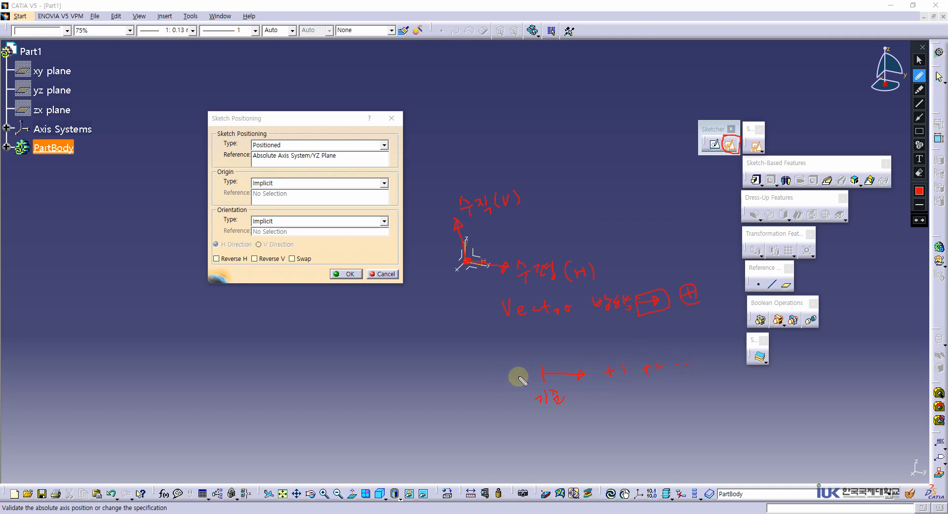
left_click_drag(542, 374, 415, 377)
mouse_move(419, 371)
left_mouse_down()
mouse_move(427, 378)
mouse_move(386, 375)
left_mouse_up()
left_click(374, 372)
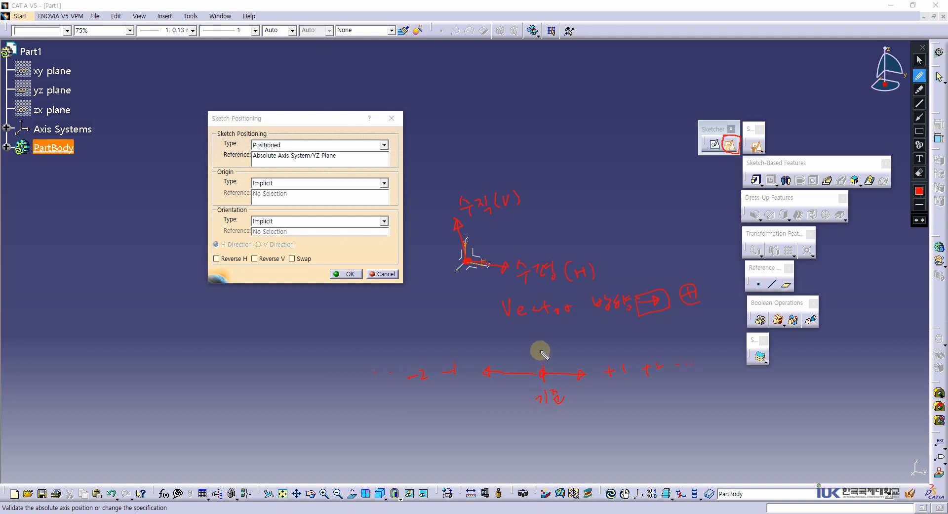
left_click_drag(541, 345, 541, 345)
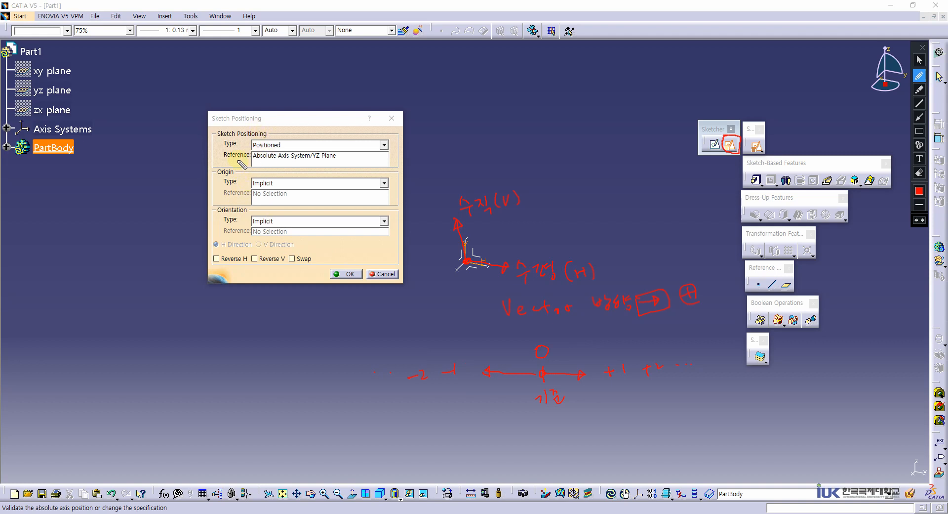
Mark the YZ plane reference in red, and draw an alternative pair of H and V axes in yellow
left_click_drag(257, 160, 316, 157)
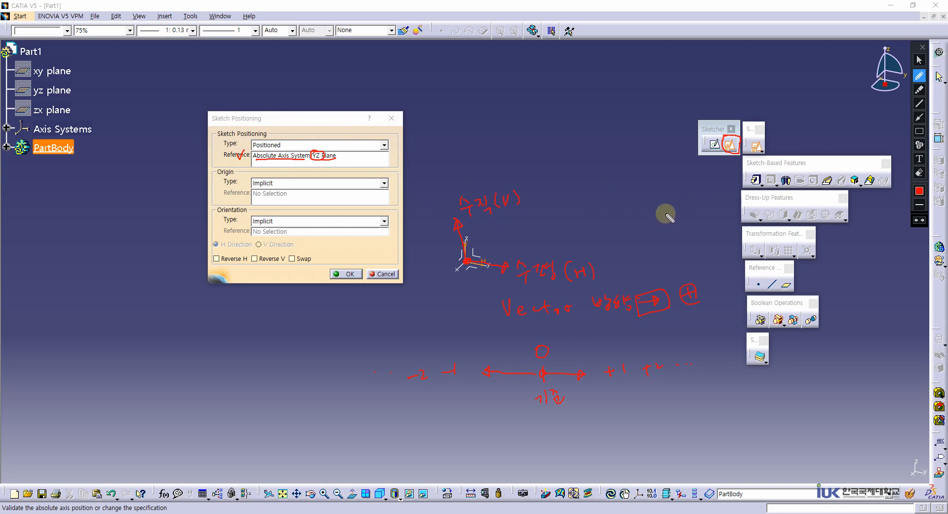
left_click(919, 191)
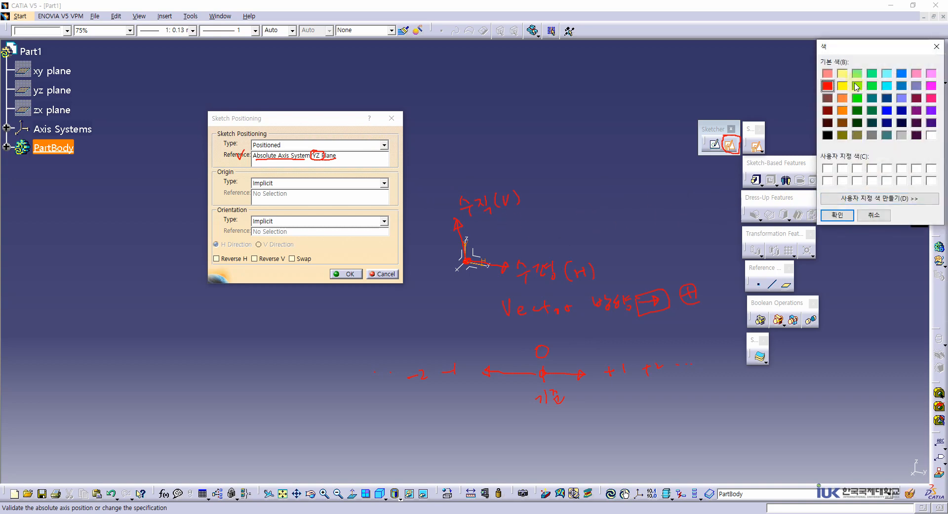
left_click(836, 216)
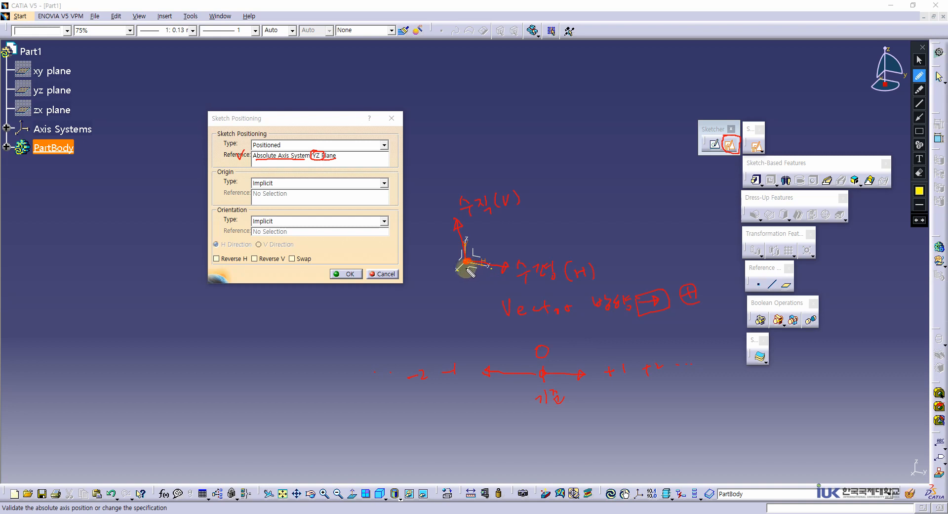
left_click_drag(490, 238, 495, 237)
left_click_drag(487, 268, 487, 277)
left_click_drag(487, 273, 492, 276)
Draw another pair of H and V axes at the origin in green
left_click(917, 193)
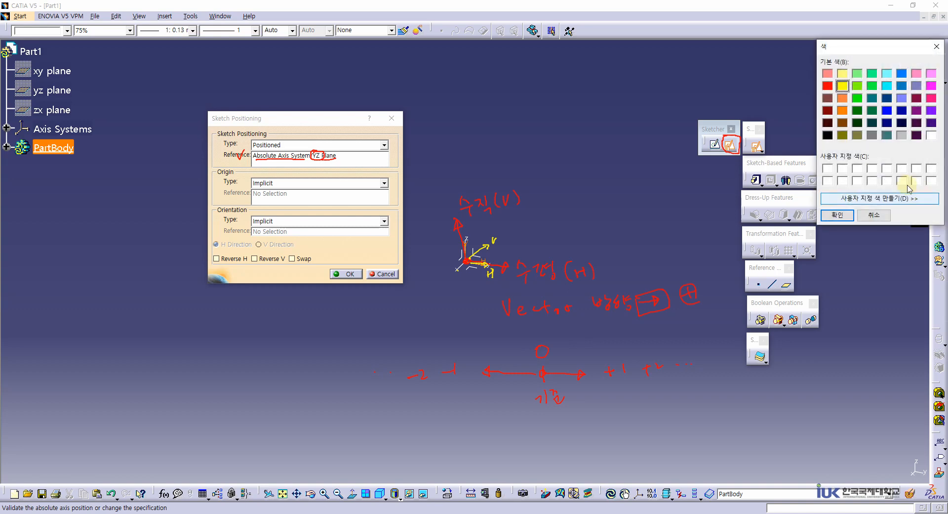
left_click(858, 97)
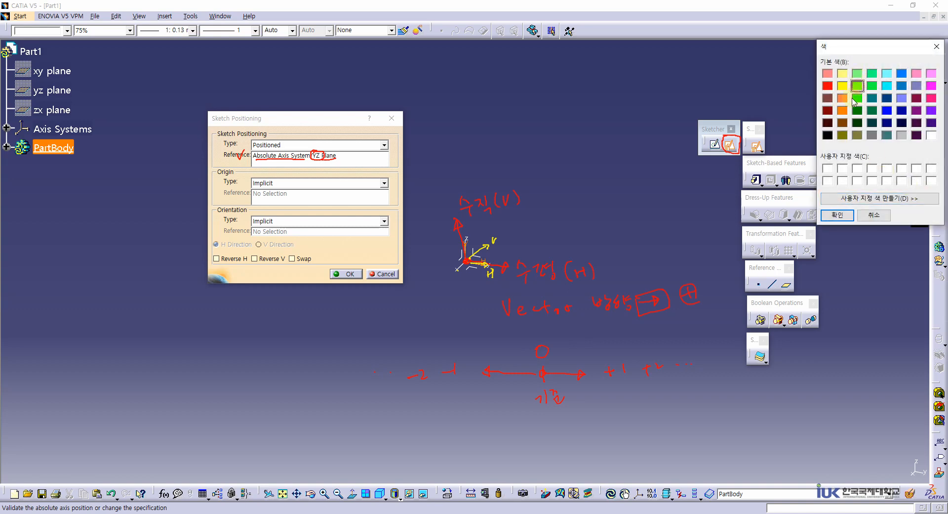
left_click(837, 214)
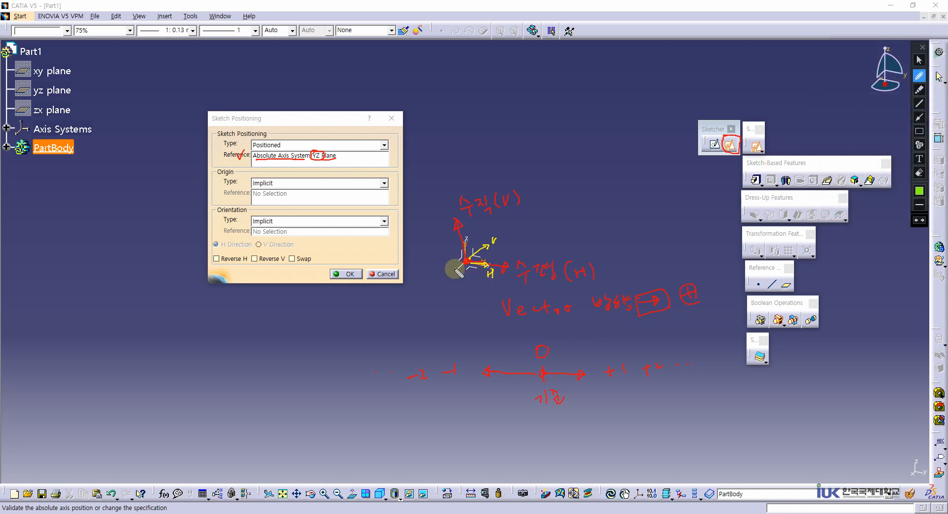
mouse_move(466, 256)
left_mouse_down()
mouse_move(465, 238)
mouse_move(475, 231)
mouse_move(478, 245)
left_mouse_up()
left_click_drag(473, 246, 486, 241)
left_click_drag(482, 238, 486, 237)
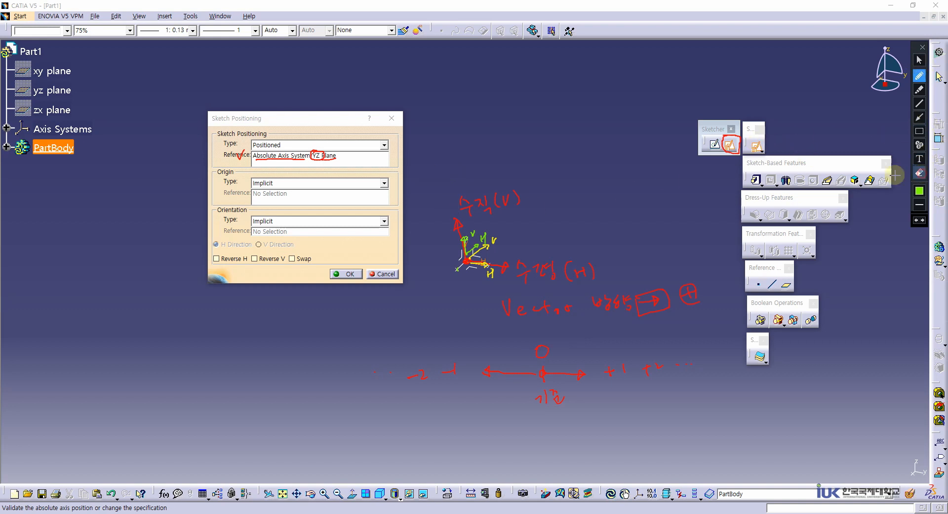
Erase all pen annotations from the screen and return to the normal pointer
left_click(919, 172)
mouse_move(582, 370)
left_mouse_down()
mouse_move(747, 426)
mouse_move(746, 446)
left_mouse_up()
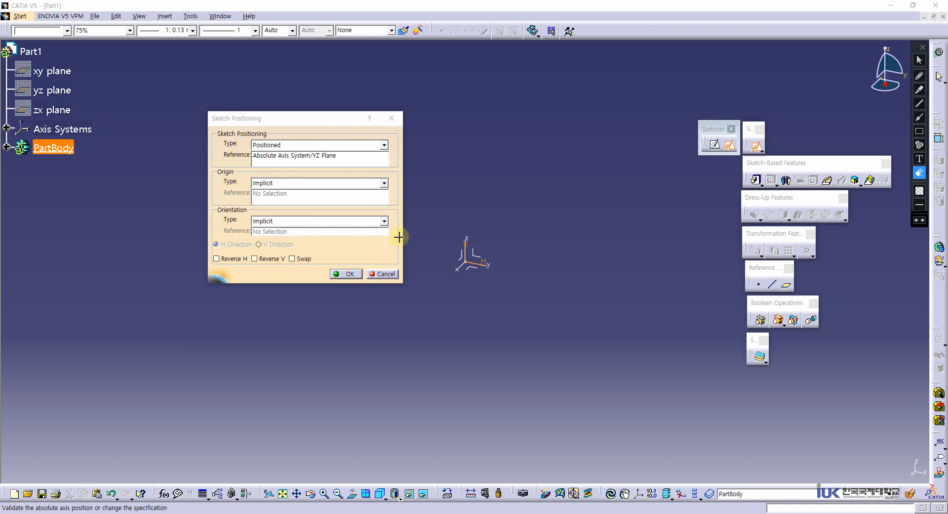
left_click(919, 60)
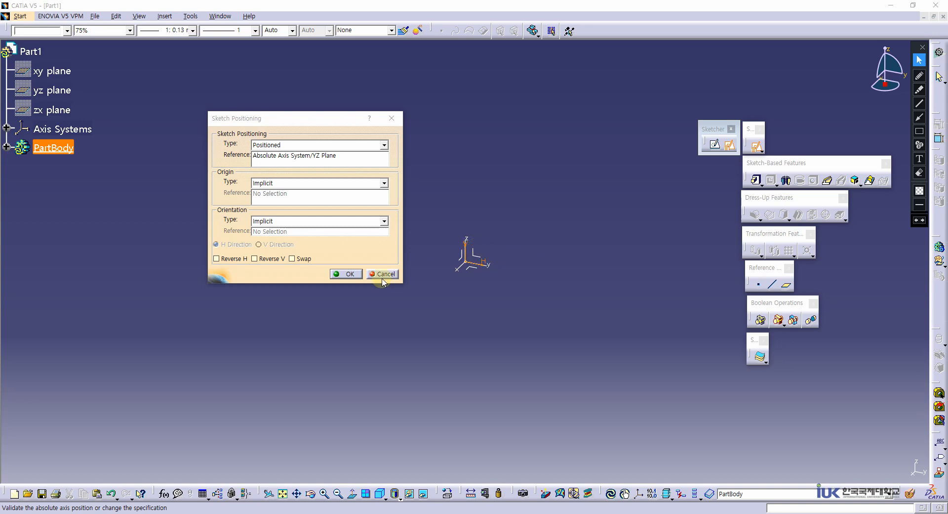
Confirm the sketch positioning to open the new sketch on the YZ plane for editing
left_click(348, 274)
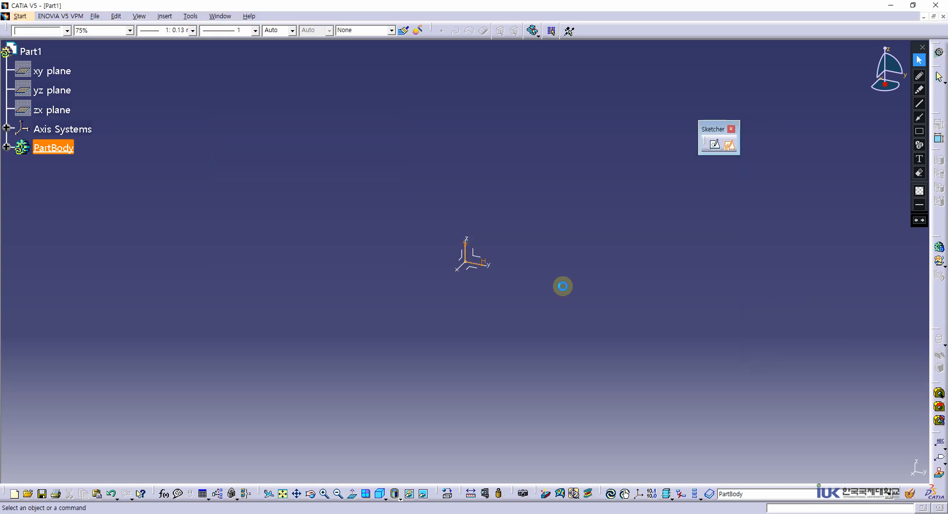
mouse_move(494, 254)
middle_mouse_down()
mouse_move(435, 254)
mouse_move(503, 238)
middle_mouse_up()
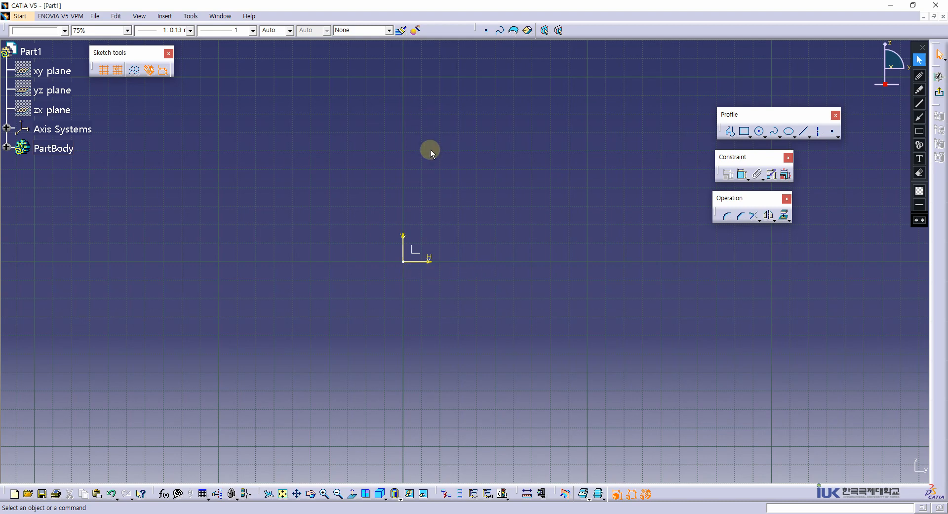
middle_click_drag(494, 174, 471, 200)
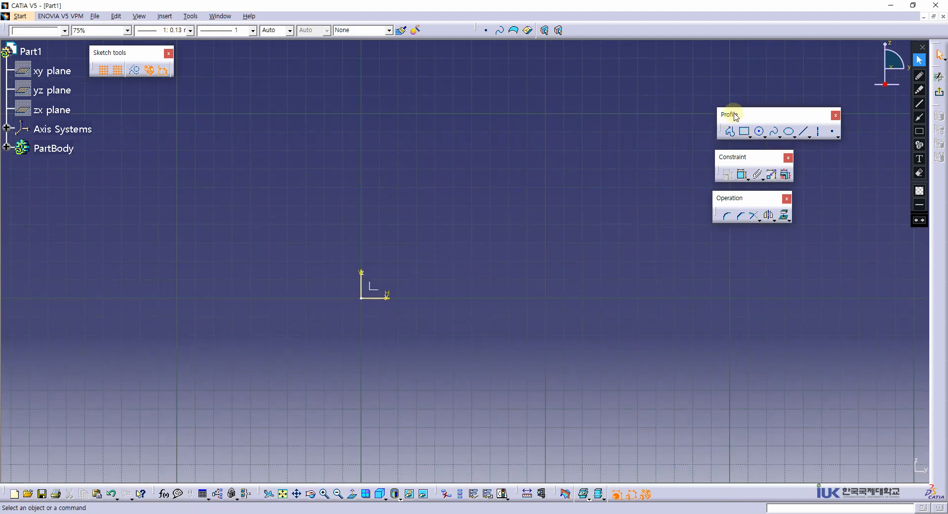
Sketch a rectangle from the sketch origin, 100 mm wide and 80 mm high
left_click(730, 131)
left_click(744, 132)
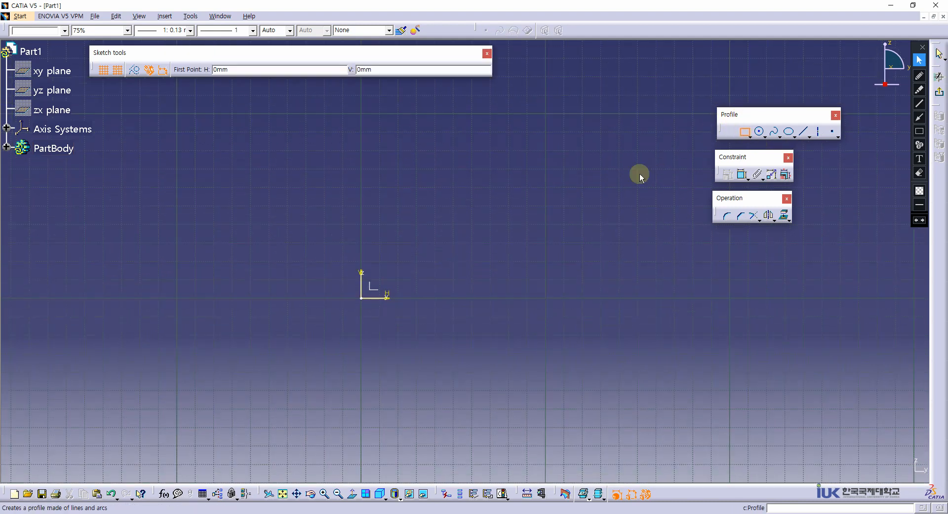
left_click(366, 296)
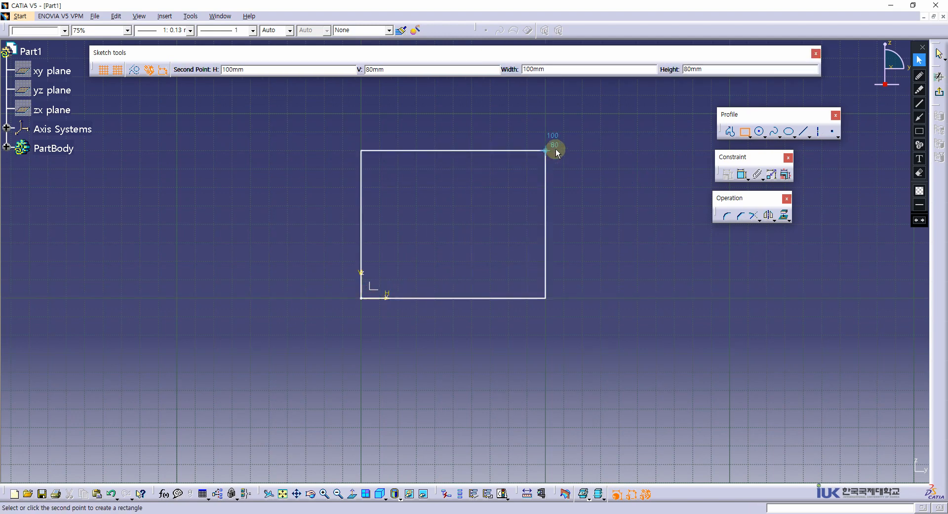
left_click(548, 151)
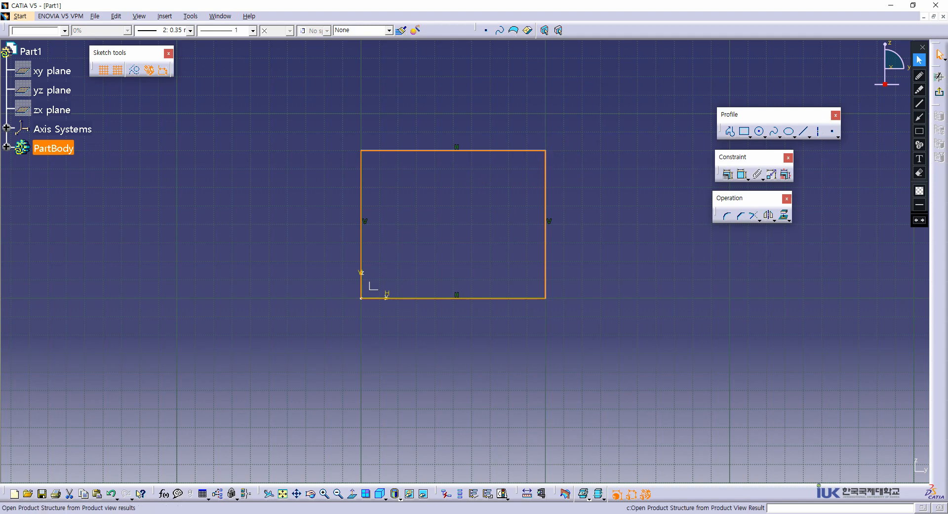
Exit the sketch to return to the 3D part and clear the selection
left_click(938, 94)
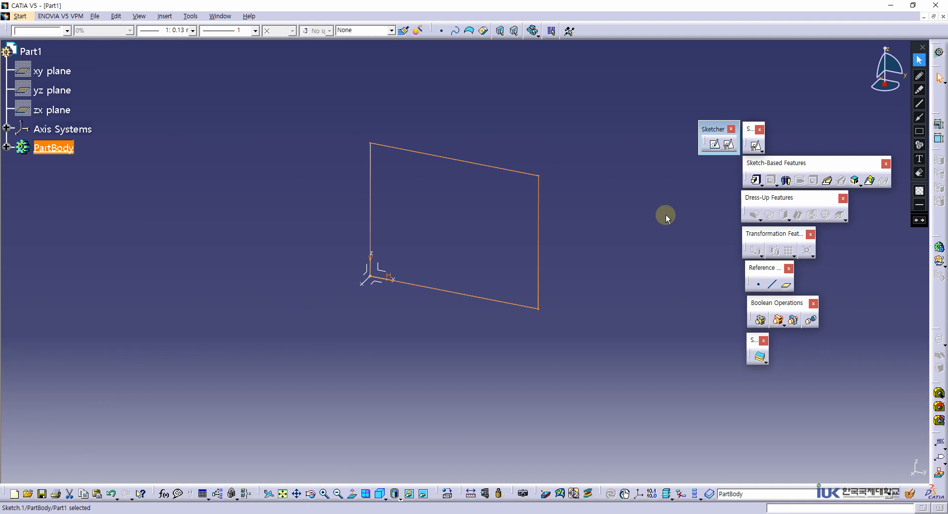
left_click(593, 220)
left_click(363, 281)
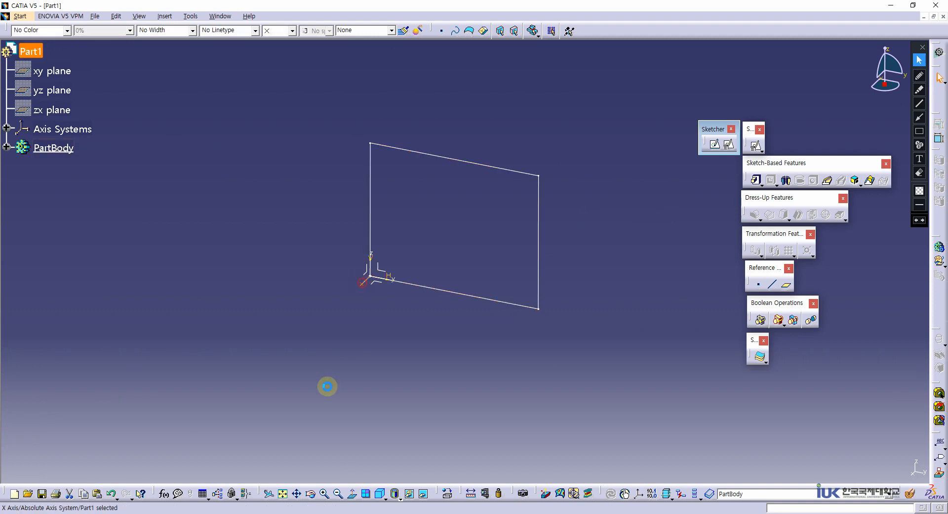
left_click(631, 218)
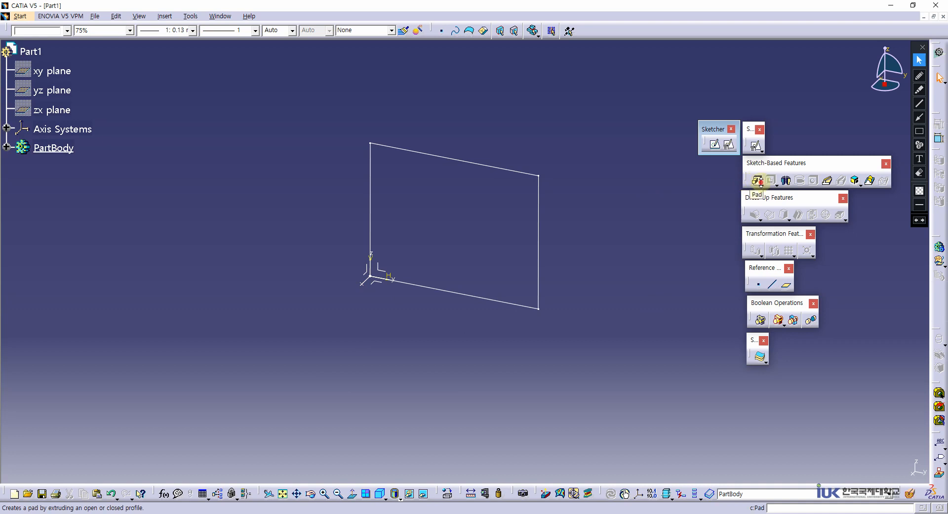
Detach the Pads tool group, start the Pad command and place its definition dialog beside the rectangular profile
left_click_drag(760, 180, 686, 179)
left_click(698, 183)
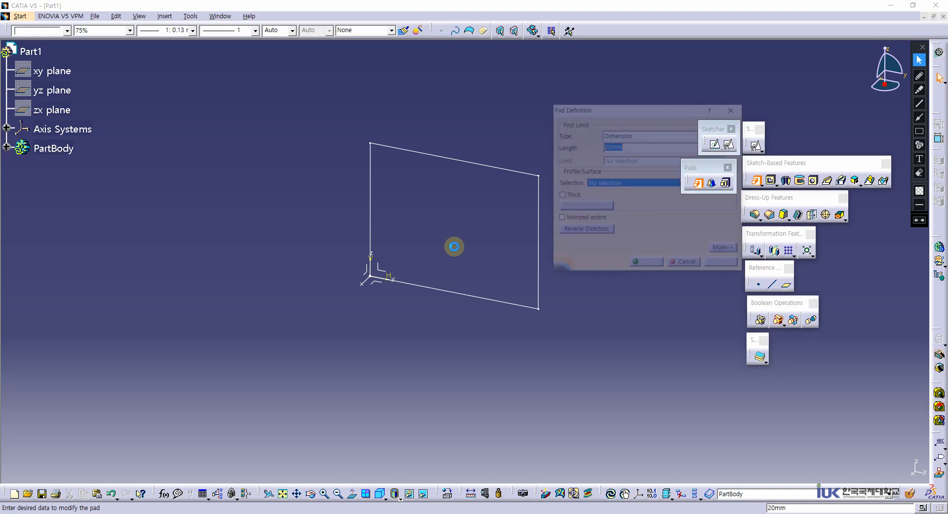
middle_click_drag(432, 215, 340, 167)
left_click_drag(611, 109, 533, 126)
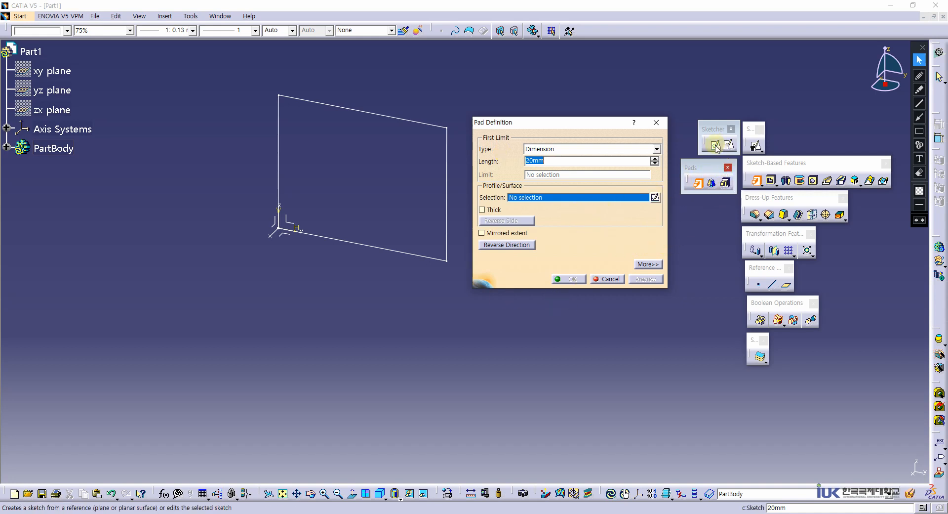
Mark the profile selection, Dimension type and 20 mm length in red pen, label the rectangle "Profile" and draw the positive direction arrow
left_click(920, 76)
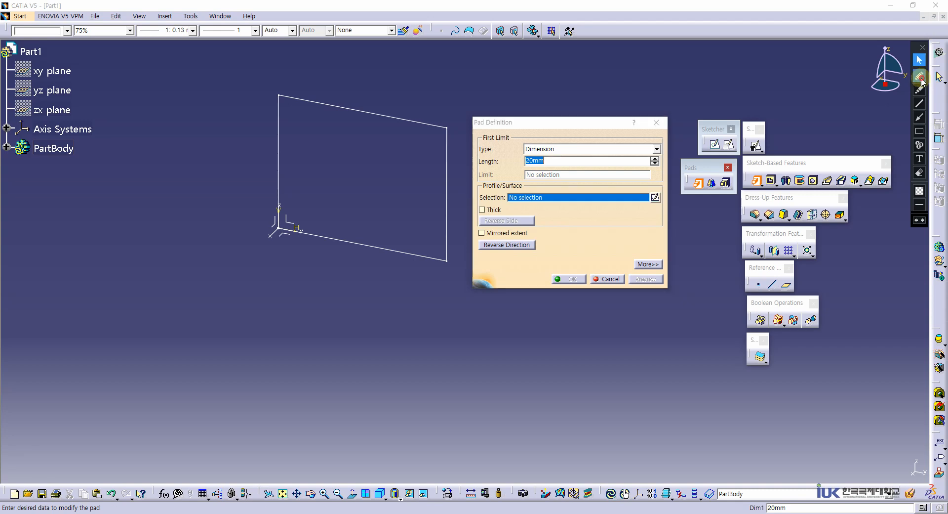
left_click(919, 192)
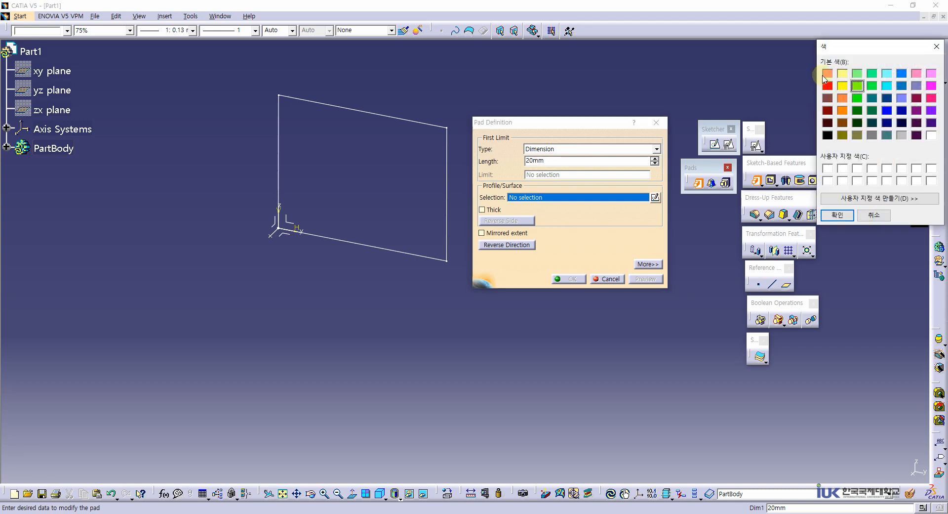
left_click(829, 216)
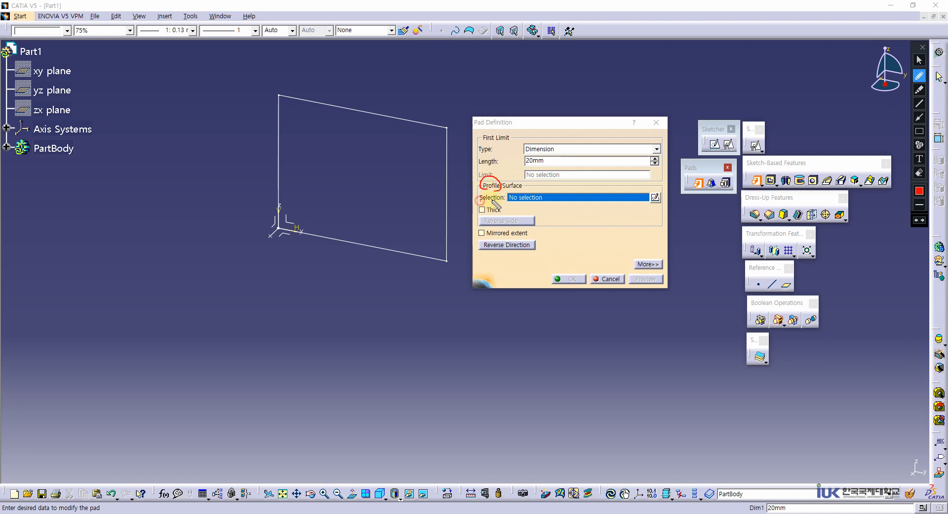
left_click_drag(407, 98, 467, 79)
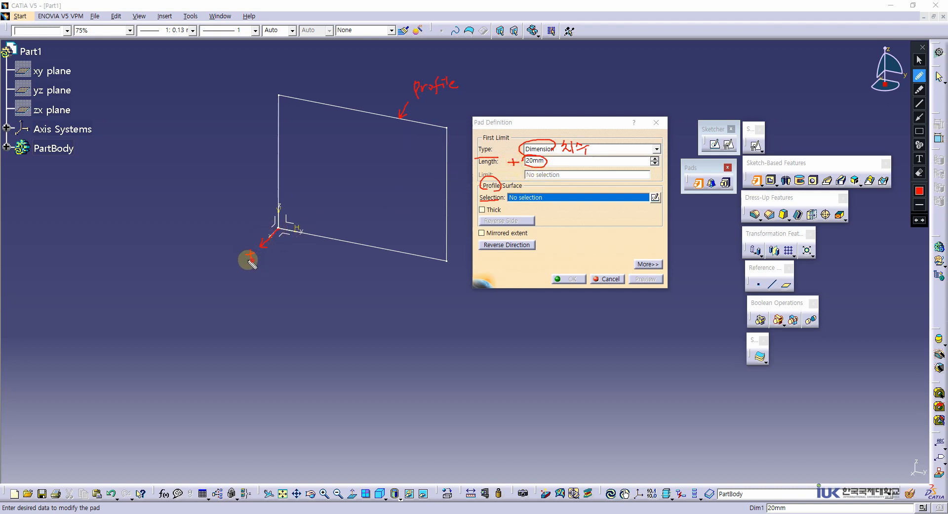
Write "20mm" near the origin in red and outline the extruded block freehand around the rectangular profile
left_click_drag(249, 260, 336, 254)
mouse_move(281, 94)
left_mouse_down()
mouse_move(251, 123)
mouse_move(274, 224)
left_mouse_up()
left_click_drag(442, 127, 404, 161)
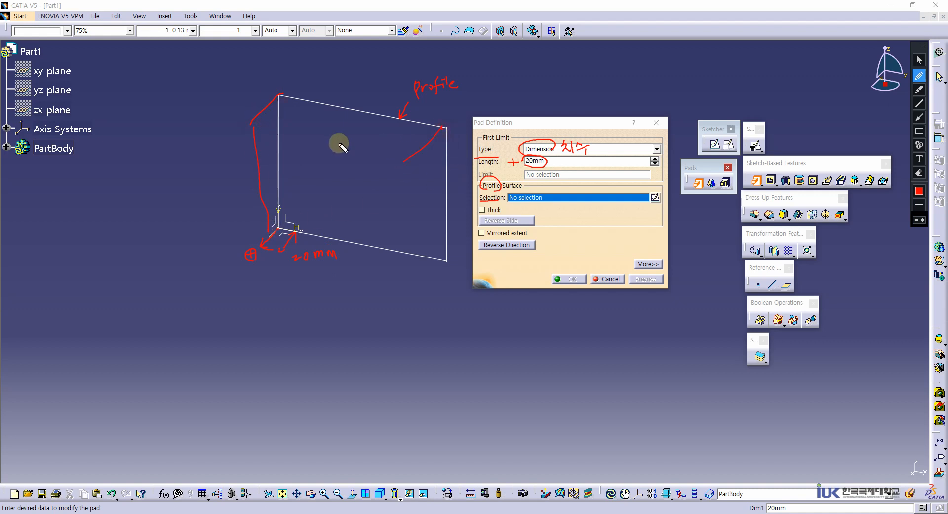
mouse_move(252, 124)
left_mouse_down()
mouse_move(417, 146)
mouse_move(406, 270)
mouse_move(447, 257)
left_mouse_up()
left_click_drag(413, 285, 411, 286)
mouse_move(266, 246)
left_mouse_down()
mouse_move(364, 278)
mouse_move(407, 274)
left_mouse_up()
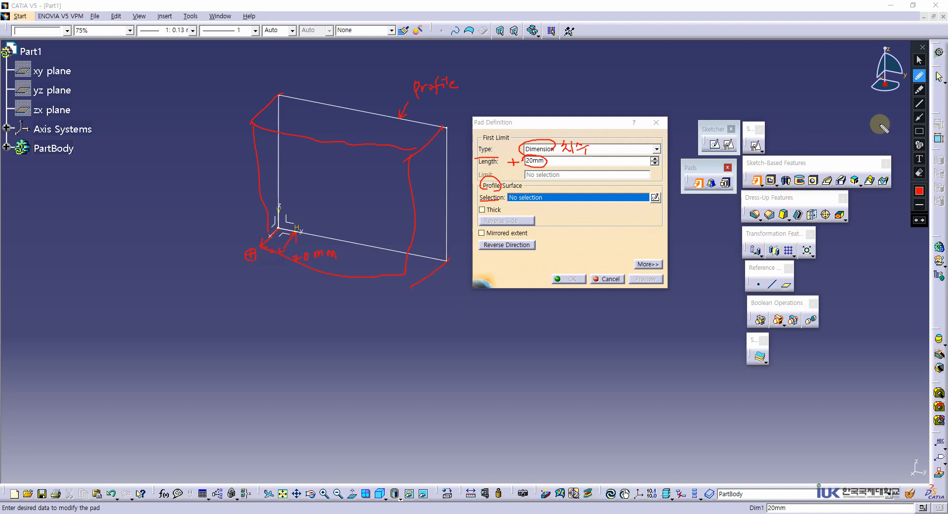
Erase all red pen annotations from the profile and the Pad dialog and return to the normal pointer
left_click(920, 173)
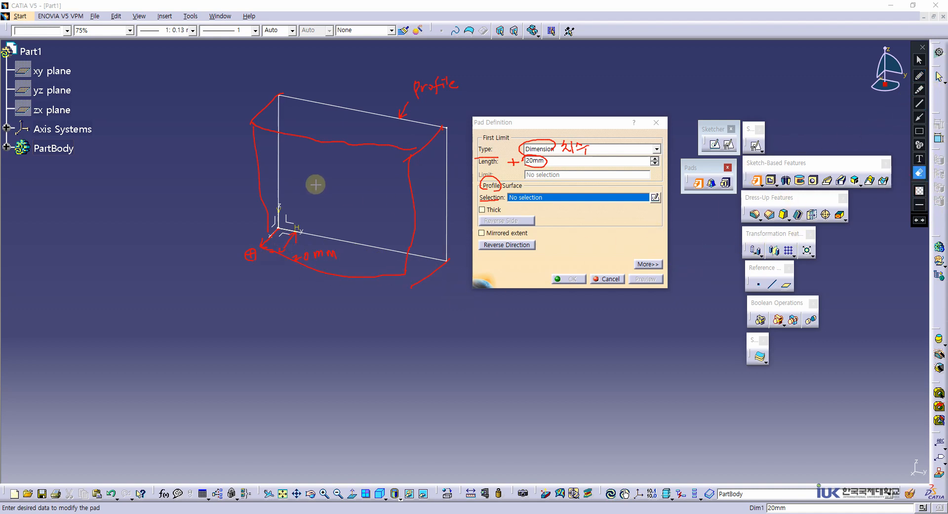
mouse_move(196, 66)
left_mouse_down()
mouse_move(421, 123)
mouse_move(687, 370)
left_mouse_up()
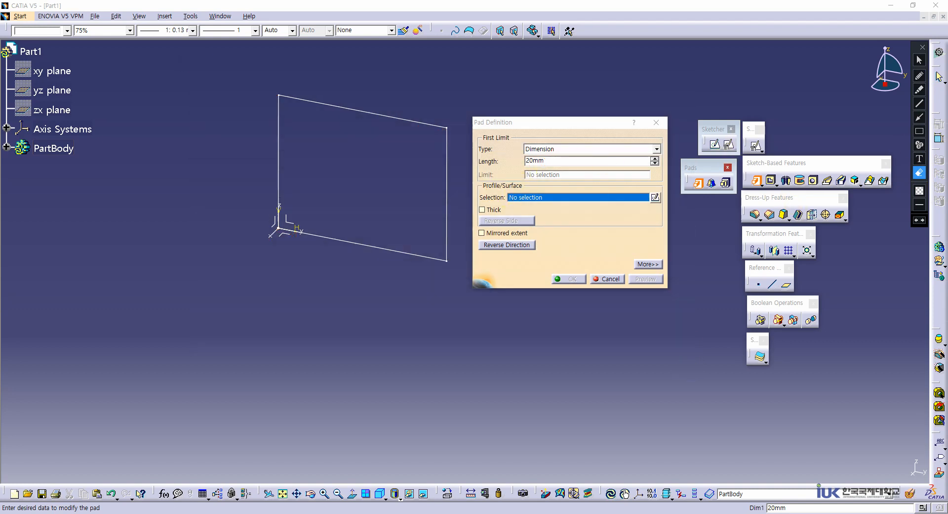
left_click(918, 59)
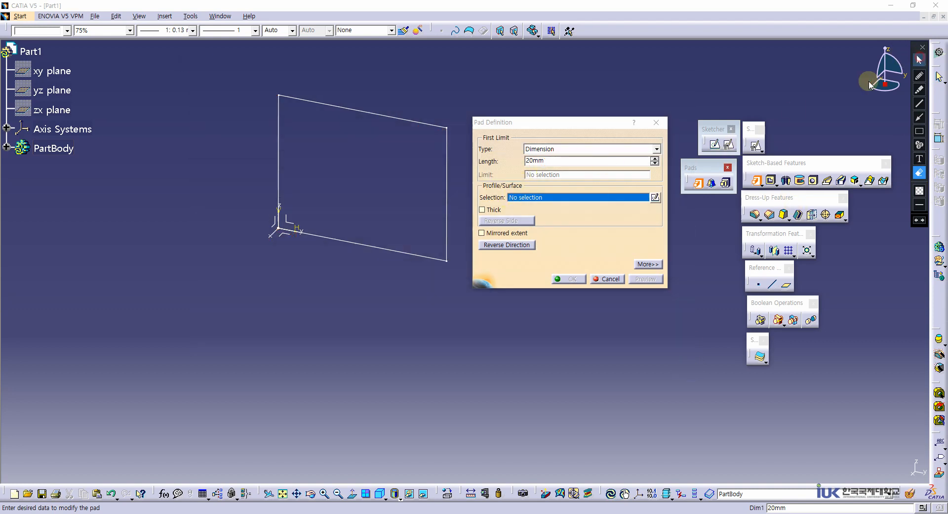
Select the rectangle sketch as the pad profile and highlight its 20 mm length value
left_click(542, 198)
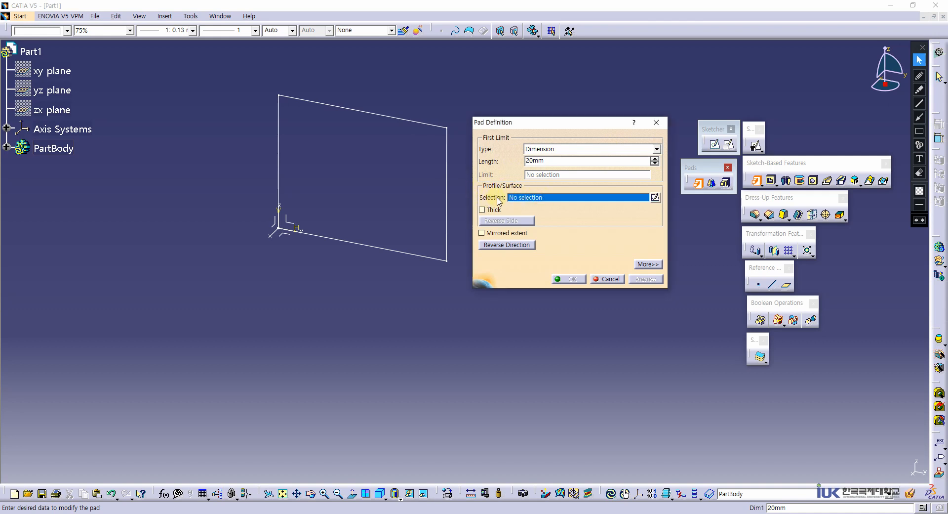
left_click(378, 115)
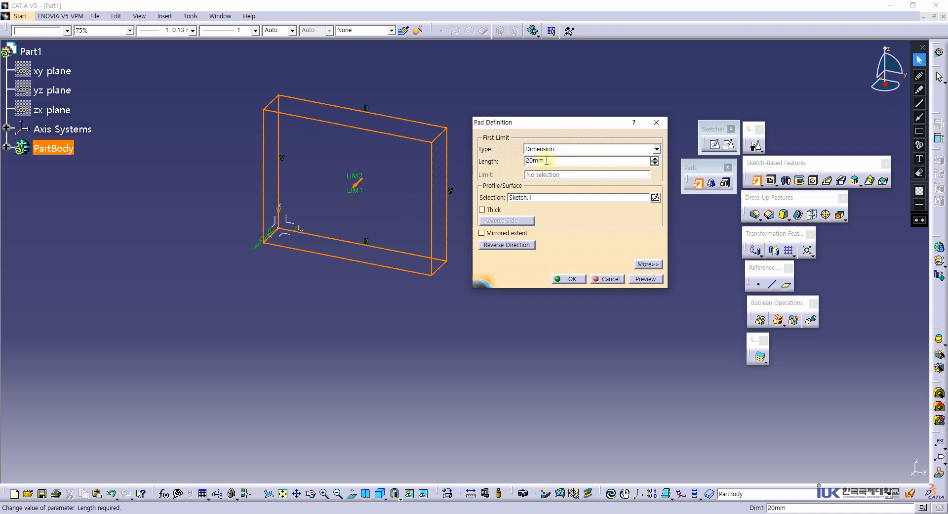
left_click_drag(545, 161, 514, 167)
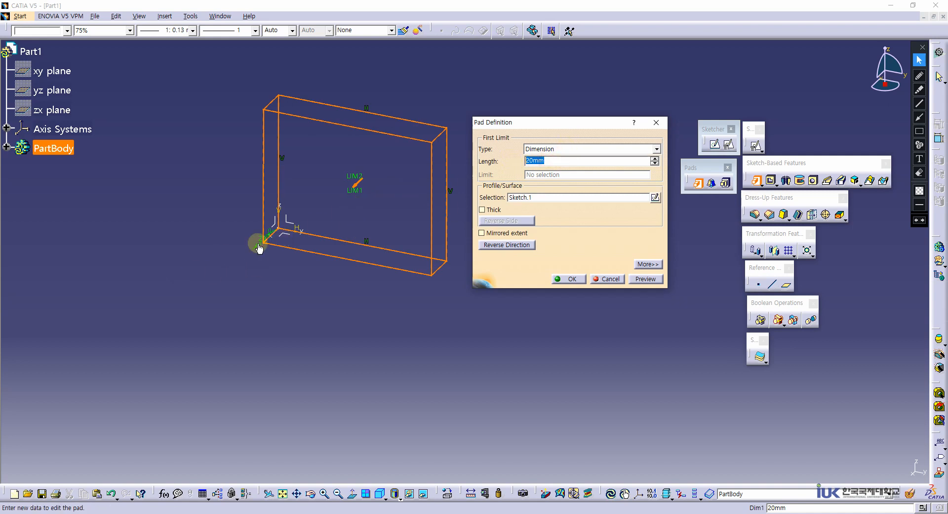
Move the pad's length dimension clear of the preview and show the model in isometric view
left_click_drag(257, 245, 243, 248)
middle_click_drag(334, 216, 369, 281)
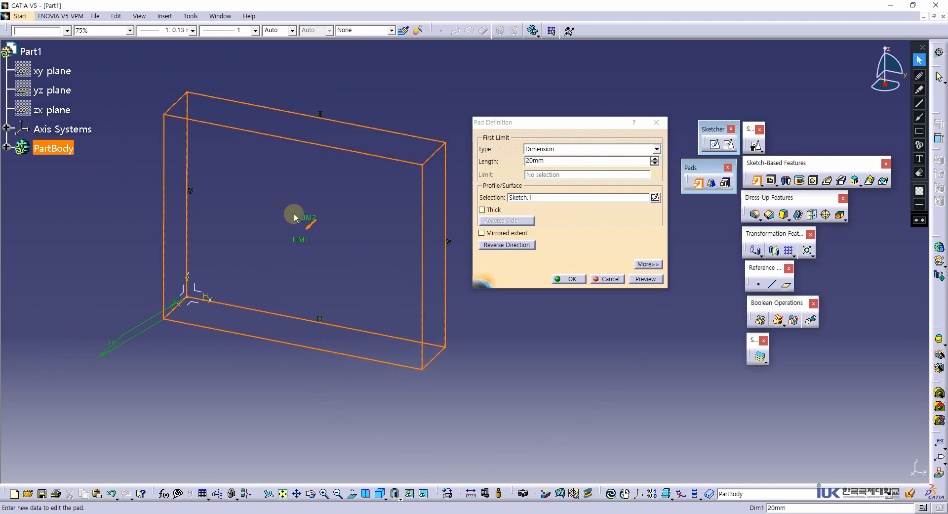
mouse_move(355, 237)
middle_mouse_down()
mouse_move(254, 280)
mouse_move(286, 259)
mouse_move(280, 277)
mouse_move(295, 258)
mouse_move(300, 328)
mouse_move(288, 339)
mouse_move(265, 246)
mouse_move(360, 160)
mouse_move(332, 225)
mouse_move(360, 254)
mouse_move(384, 188)
mouse_move(351, 220)
mouse_move(393, 242)
mouse_move(372, 179)
mouse_move(381, 267)
mouse_move(414, 209)
mouse_move(365, 226)
middle_mouse_up()
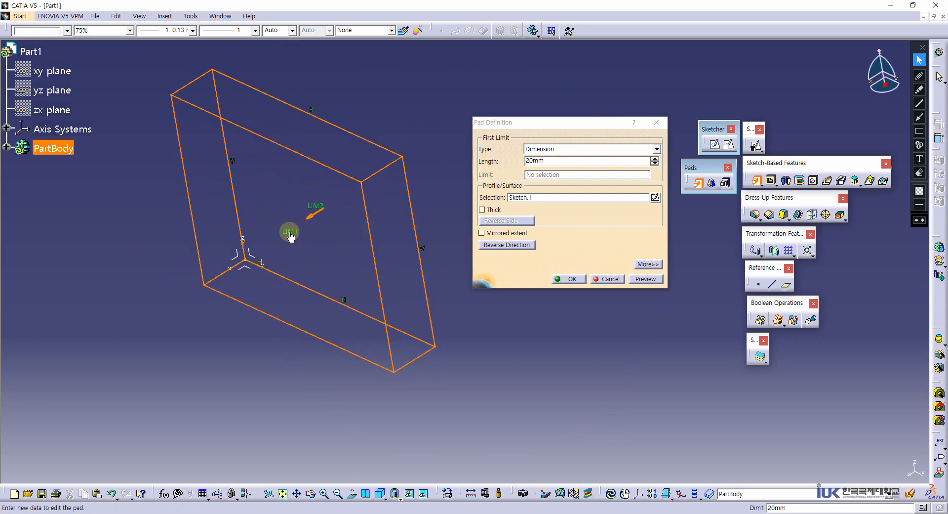
middle_click_drag(302, 271, 247, 280)
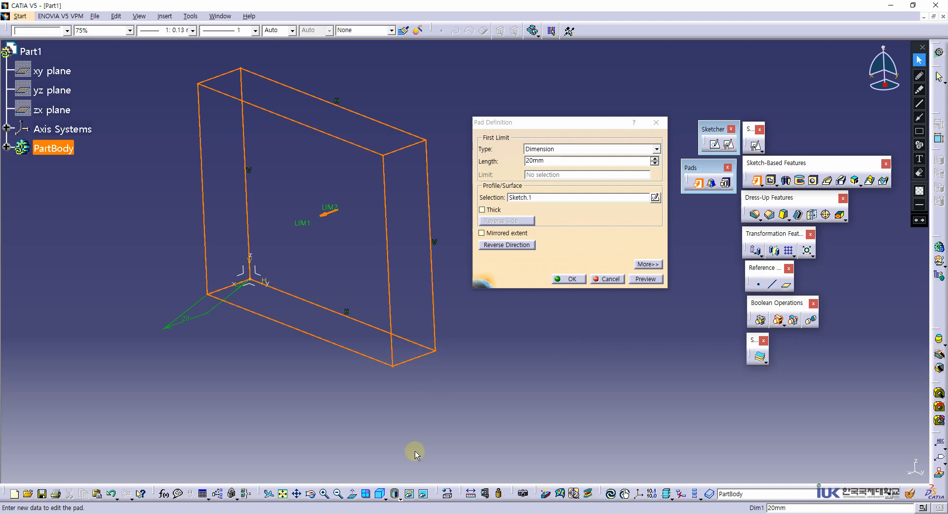
left_click(380, 494)
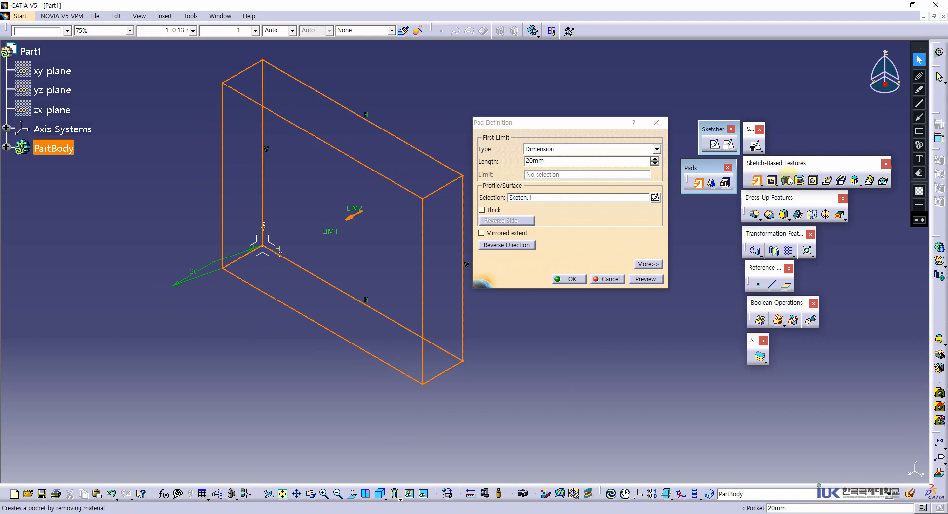
Mark the sketch's H and V axes at the origin in red pen and hatch the plane between them
left_click(920, 76)
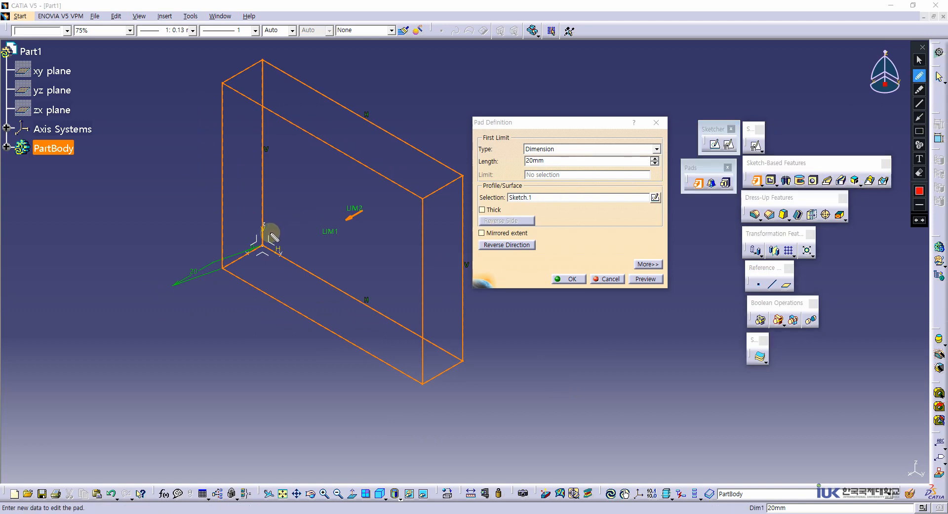
mouse_move(262, 225)
left_mouse_down()
mouse_move(263, 248)
mouse_move(257, 228)
mouse_move(283, 252)
mouse_move(271, 231)
mouse_move(279, 233)
left_mouse_up()
left_click_drag(292, 235, 297, 243)
left_click_drag(304, 247, 301, 250)
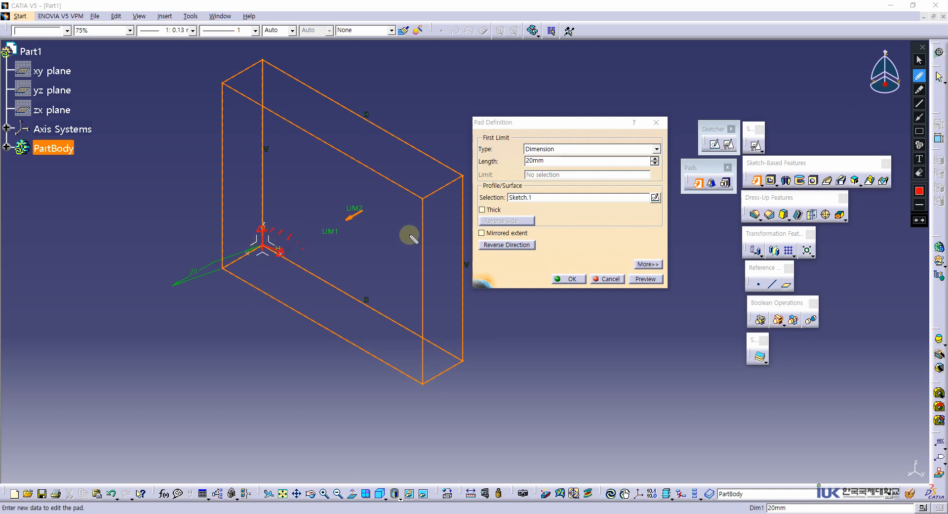
Draw a yellow arrow from the origin along the extrusion direction and label it "Pad 생성방향"
left_click(920, 191)
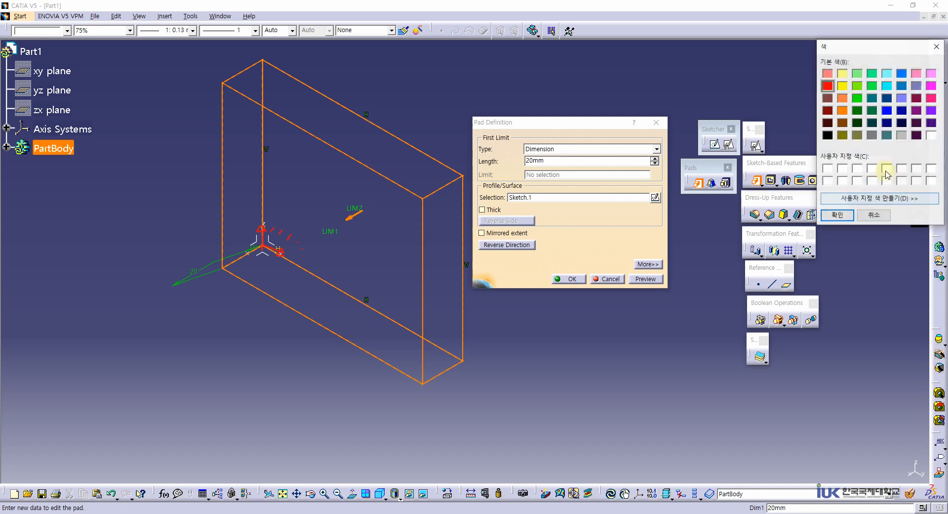
left_click(838, 215)
mouse_move(260, 247)
left_mouse_down()
mouse_move(238, 264)
mouse_move(246, 262)
left_mouse_up()
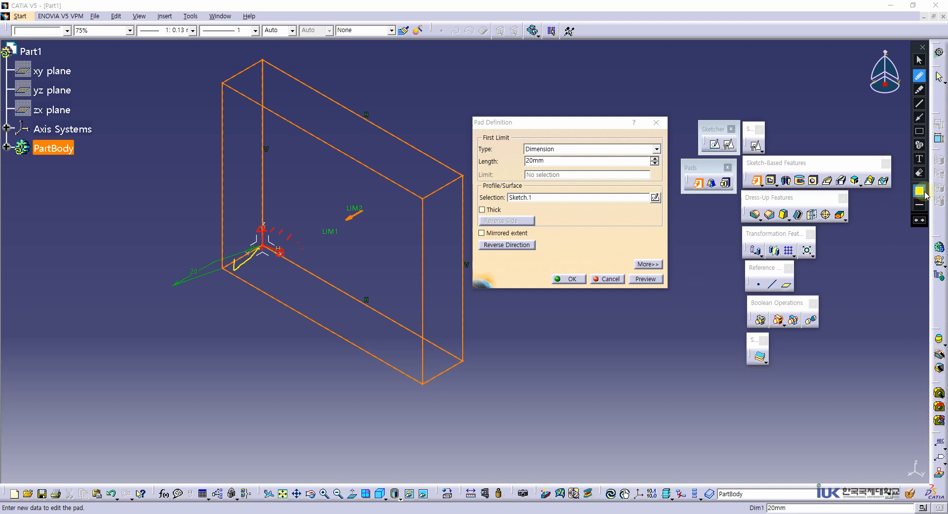
left_click(920, 222)
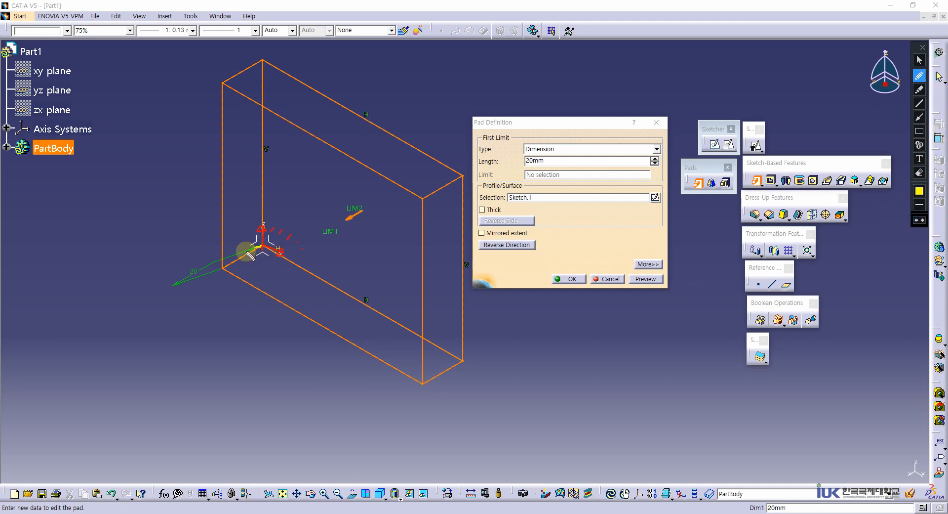
mouse_move(248, 253)
left_mouse_down()
mouse_move(230, 261)
mouse_move(238, 289)
mouse_move(247, 277)
mouse_move(318, 284)
mouse_move(310, 275)
left_mouse_up()
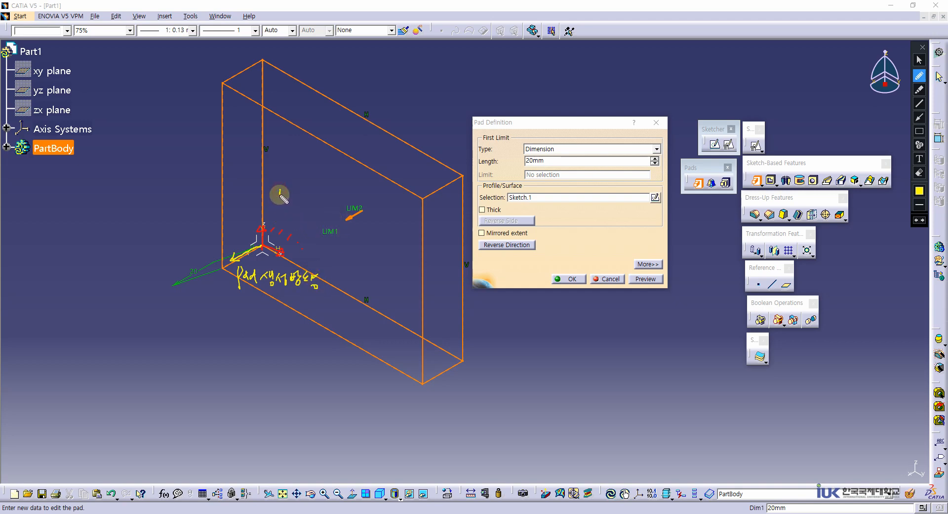
Write "plane" with a 90° mark beside the vertical edge in yellow, and add "(직각방향)" under the pad direction label
left_click_drag(314, 197, 322, 198)
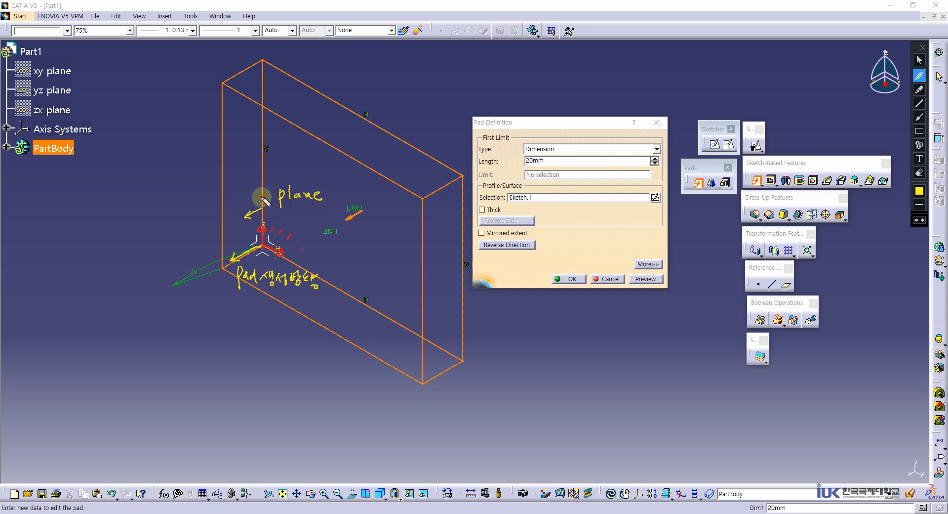
mouse_move(262, 198)
left_mouse_down()
mouse_move(256, 206)
mouse_move(245, 187)
mouse_move(249, 193)
left_mouse_up()
left_click_drag(253, 184, 253, 184)
left_click_drag(257, 174, 258, 174)
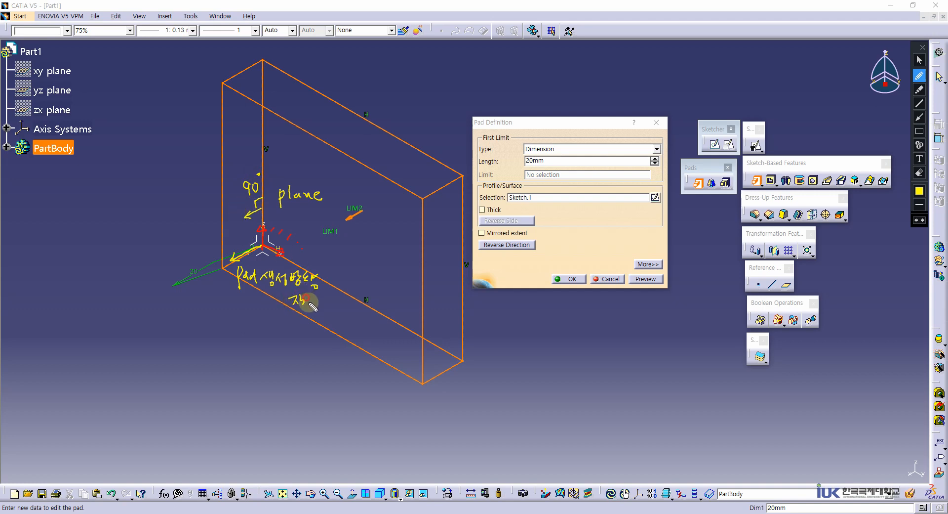
left_click_drag(312, 307, 350, 299)
left_click_drag(346, 306, 355, 308)
left_click_drag(287, 291, 288, 312)
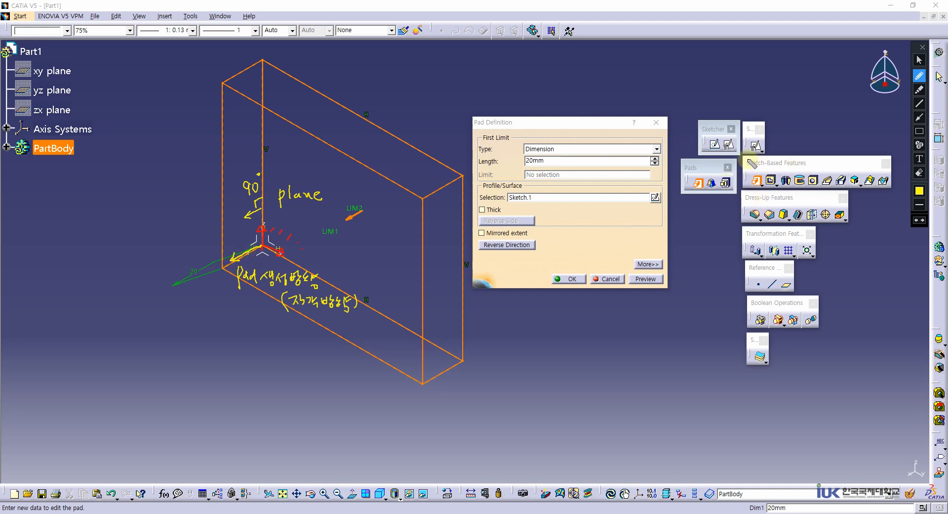
Erase all the red and yellow pen notes drawn over the pad preview and put the pen away
left_click(920, 60)
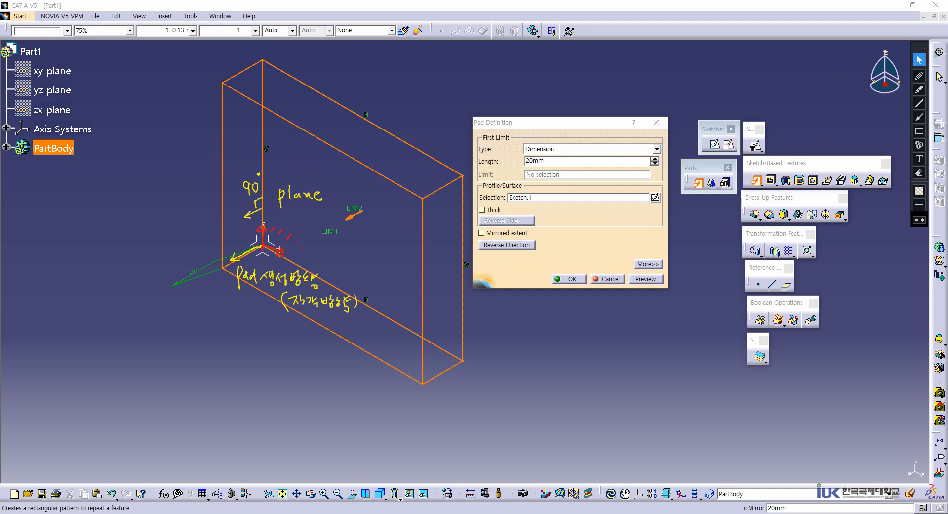
left_click(919, 173)
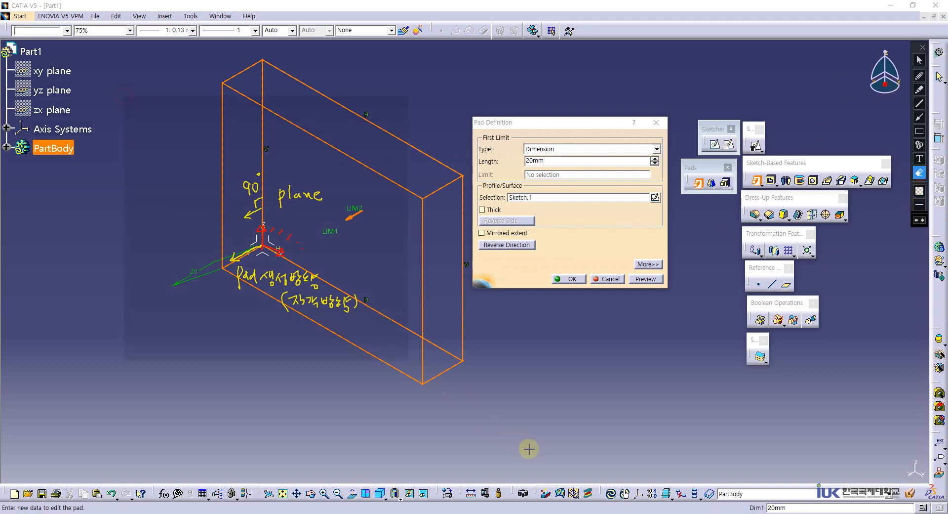
left_click_drag(529, 449, 529, 449)
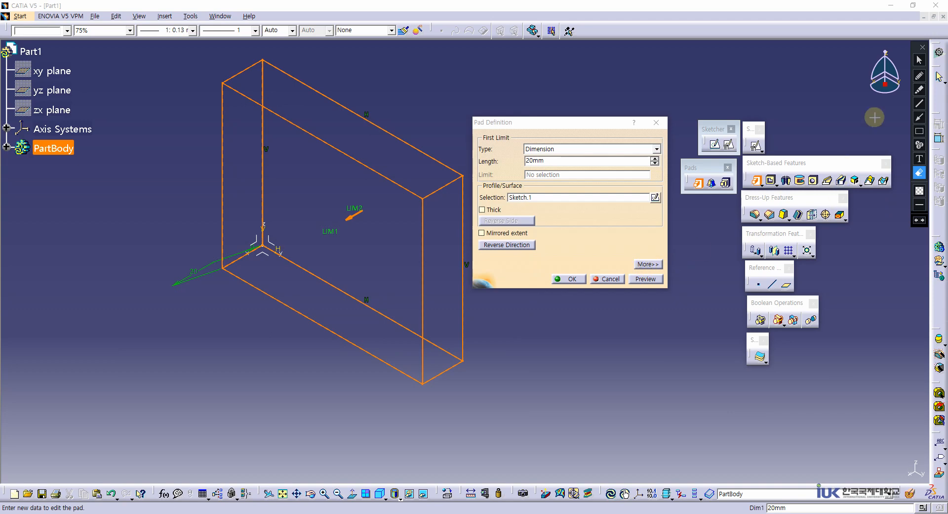
left_click(919, 60)
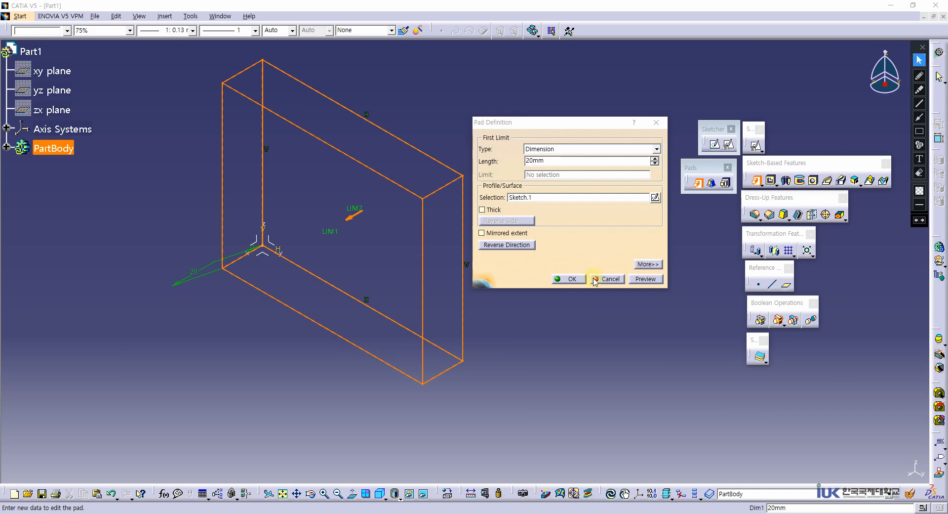
Create the 20 mm pad from Sketch.1 and clear the selection
left_click(565, 279)
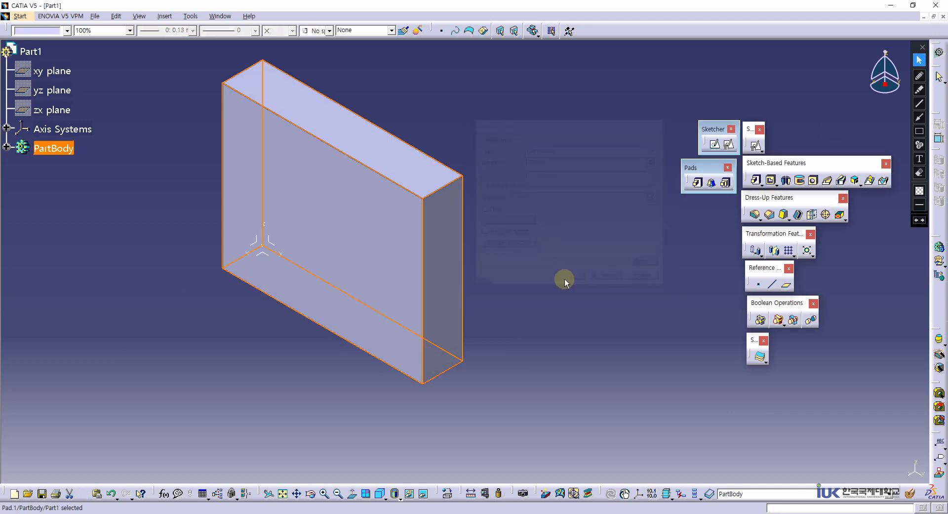
left_click(627, 368)
middle_click_drag(564, 345, 568, 281)
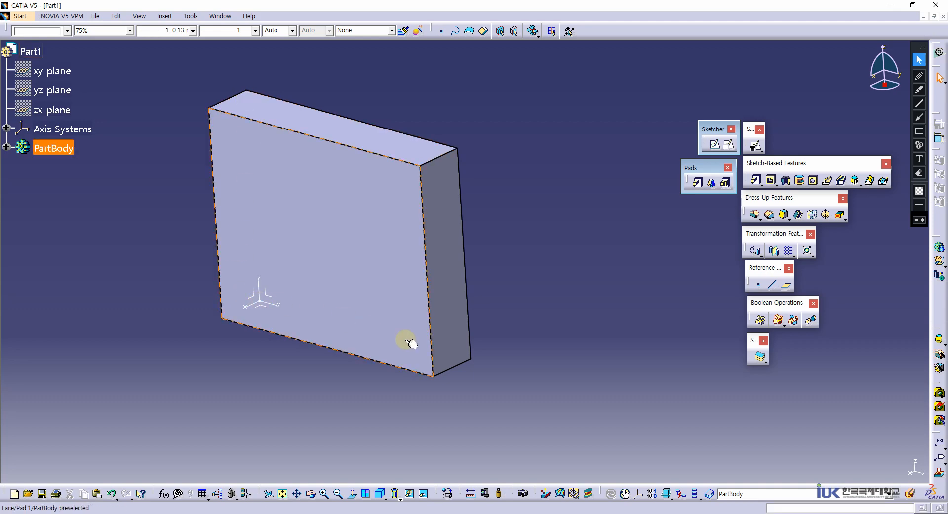
middle_click_drag(463, 285, 567, 201)
left_click(394, 449)
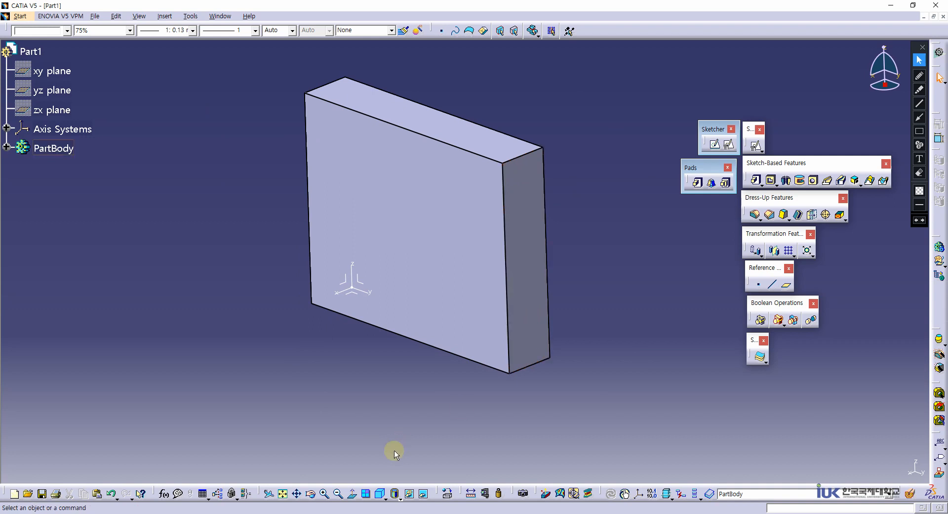
Display the pad in shading with edges and hidden edges, inspect it from several sides, and return to the isometric view
left_click(401, 498)
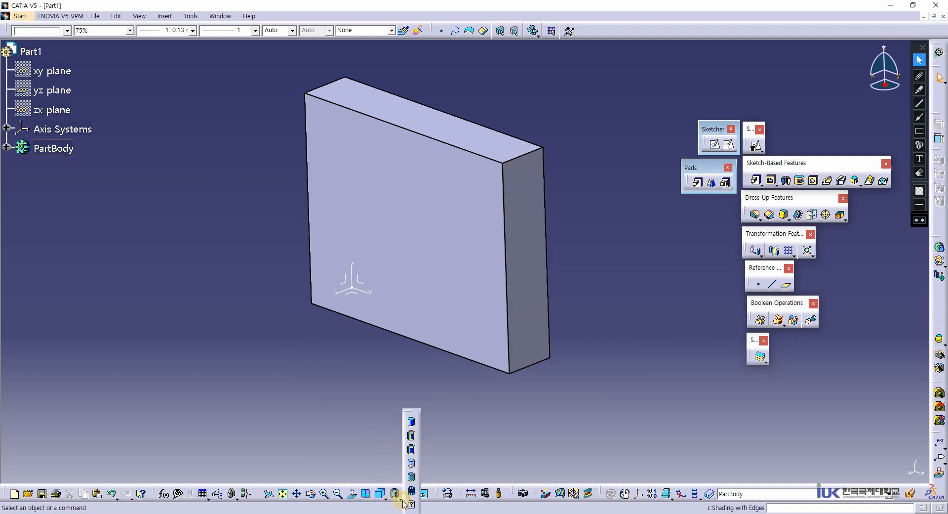
left_click(412, 464)
middle_click_drag(377, 380, 367, 361)
left_click(368, 209)
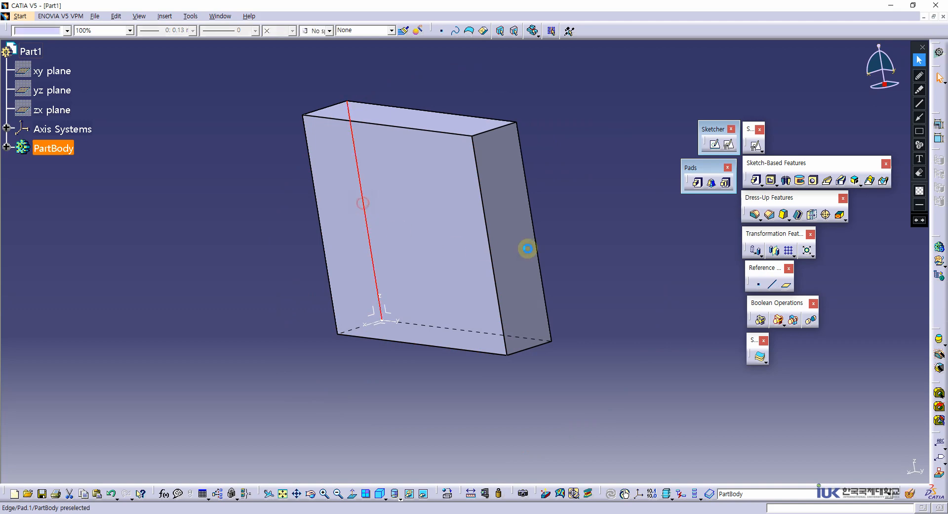
middle_click_drag(563, 227, 358, 246)
left_click(593, 200)
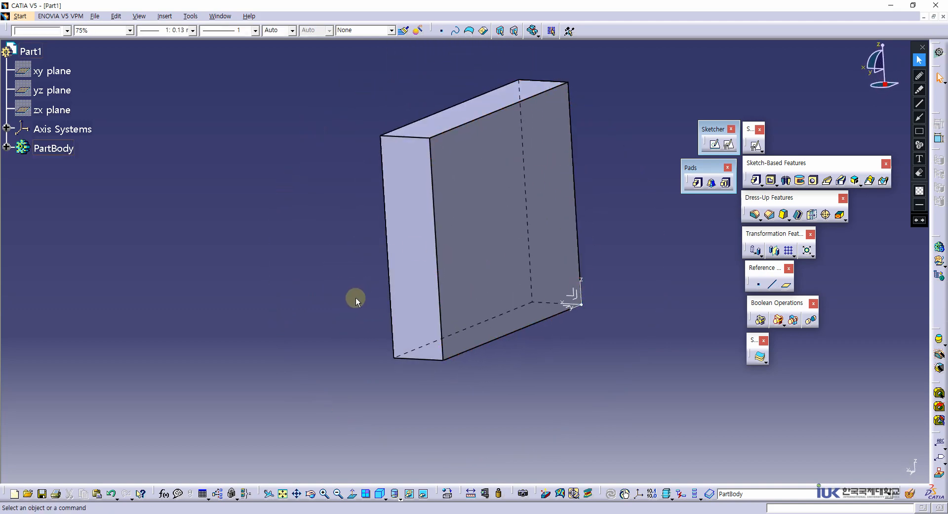
middle_click_drag(356, 299, 567, 321)
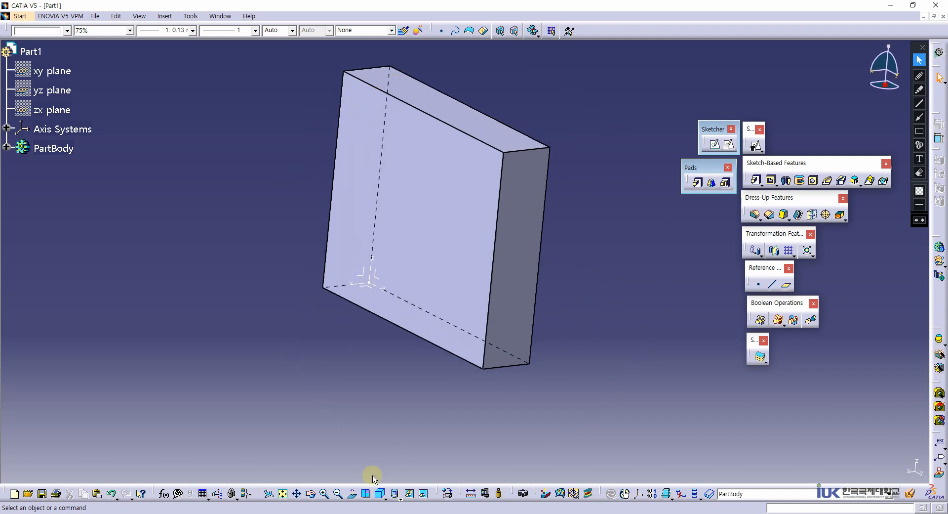
left_click(379, 493)
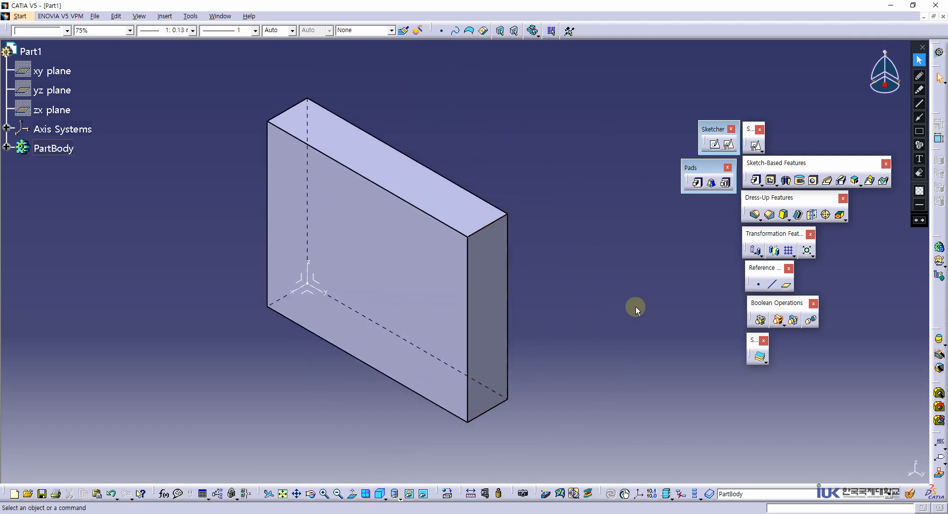
Point out the pad's hidden vertical edge and hidden lower edge meeting at the origin, and clear the selection
left_click(306, 111)
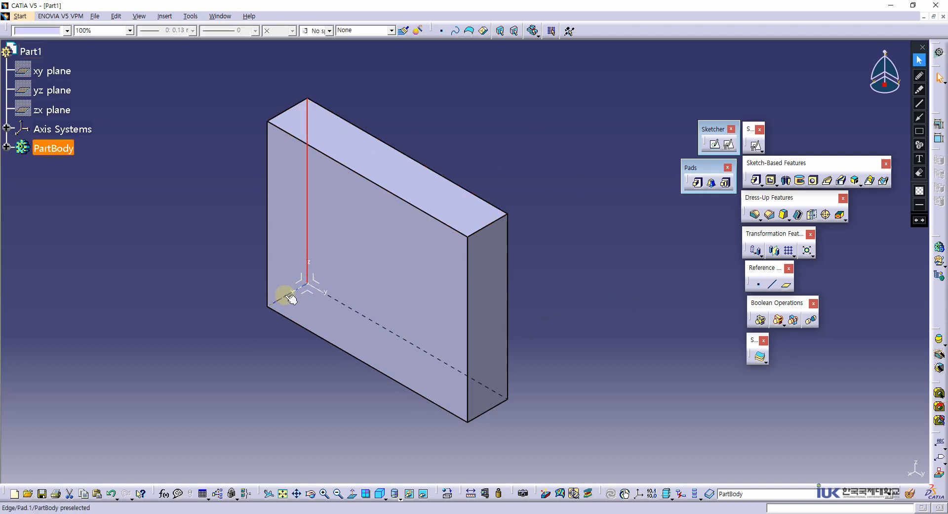
left_click(288, 294)
left_click(572, 312)
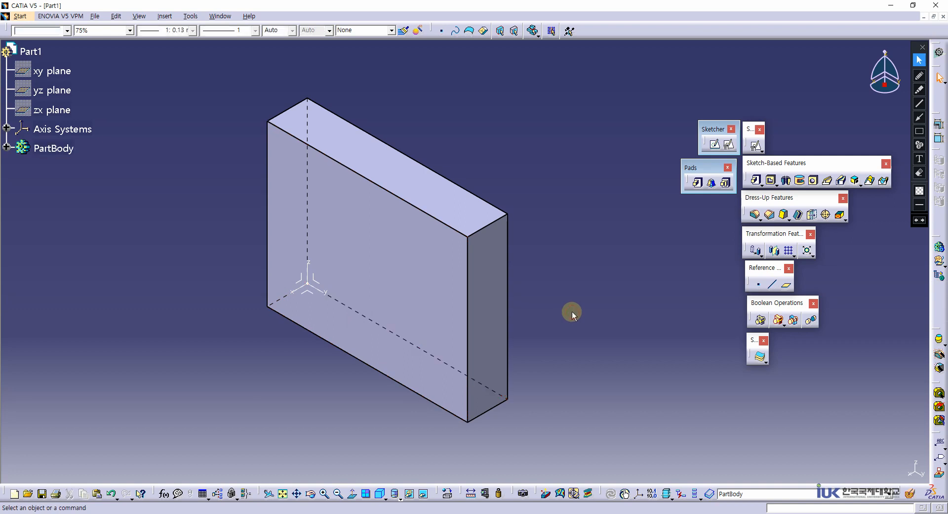
Compare the pad in plain shading and shading with edges, and restore the display with hidden edges
left_click(399, 498)
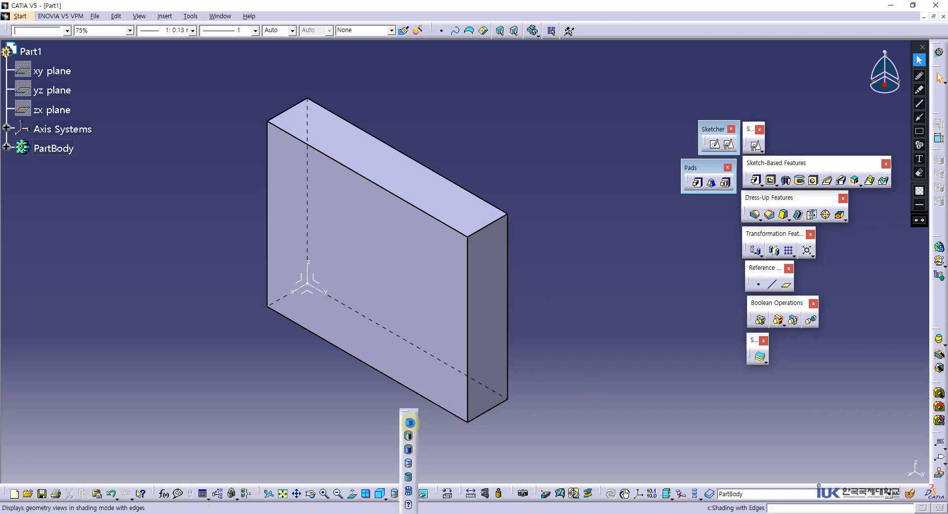
left_click(407, 421)
left_click(410, 494)
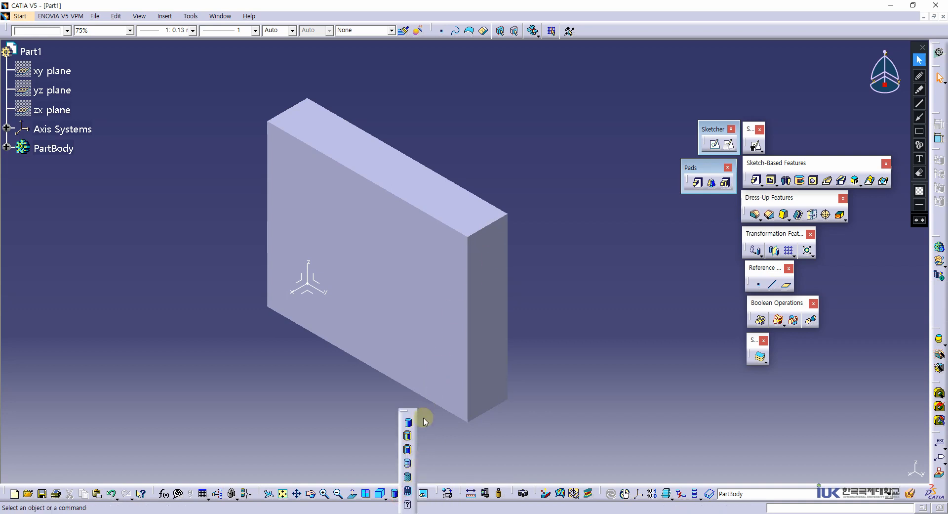
left_click(408, 436)
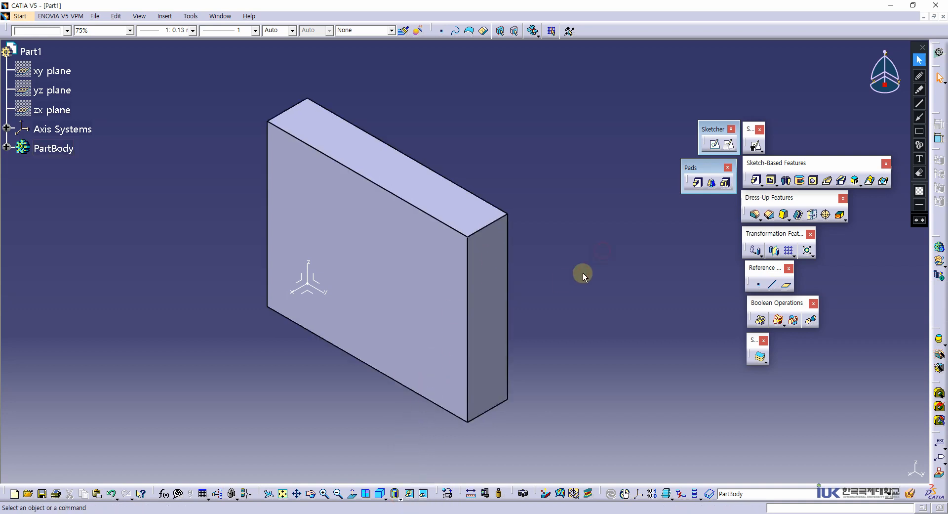
middle_click_drag(540, 278, 560, 216)
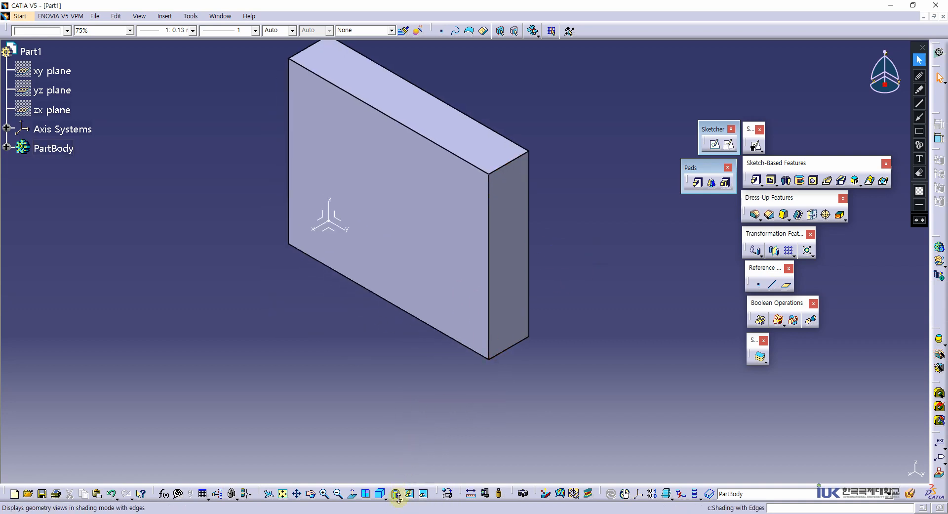
left_click(399, 500)
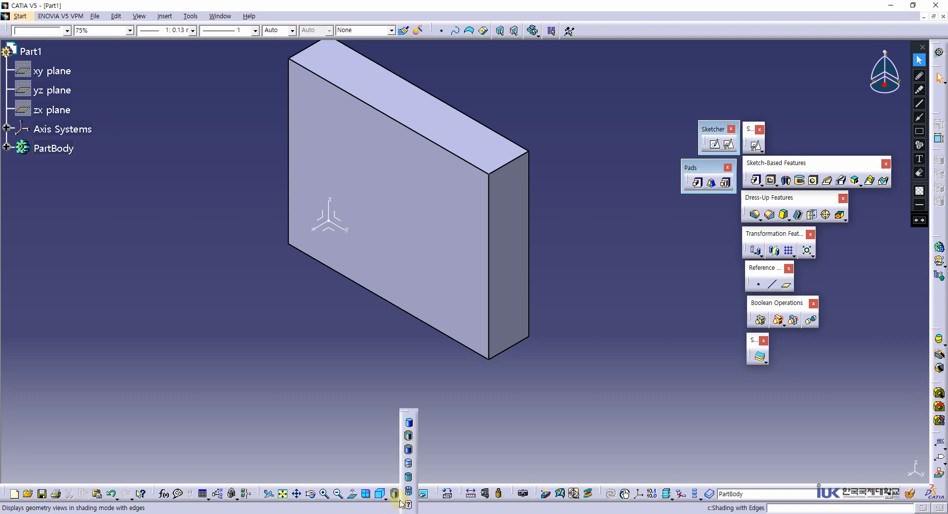
left_click(409, 464)
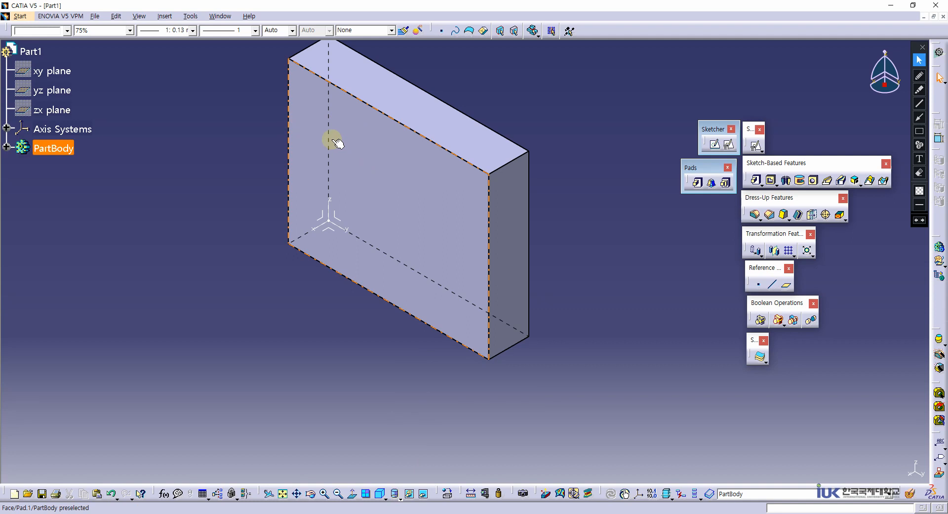
middle_click_drag(576, 249, 595, 299)
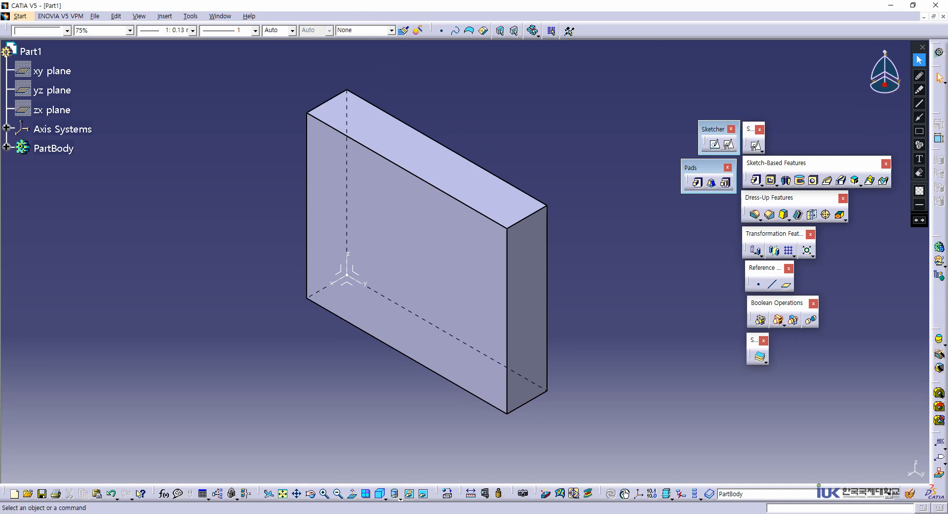
Switch to the PDF textbook, go to page 126, and circle "옵션" in the Pad heading with a red pen and an arrow
key("alt+Tab")
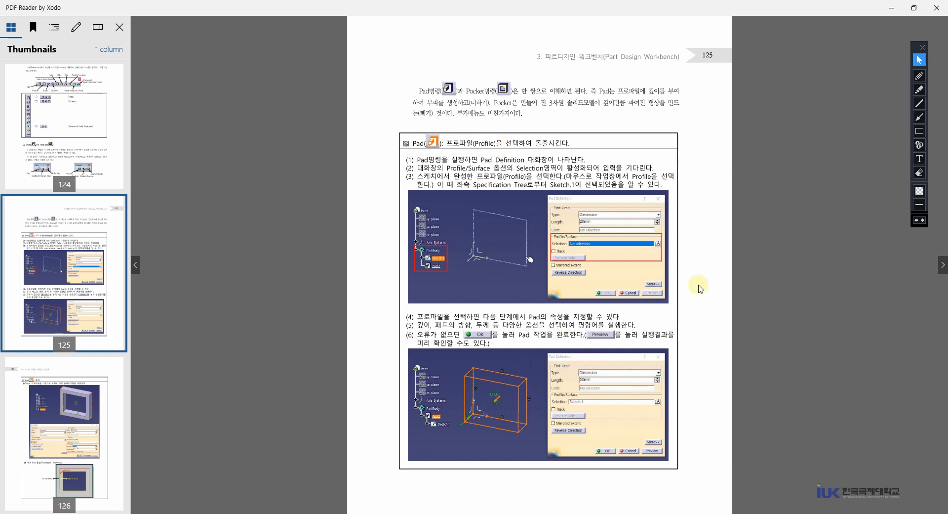
scroll(699, 289, "down", 2)
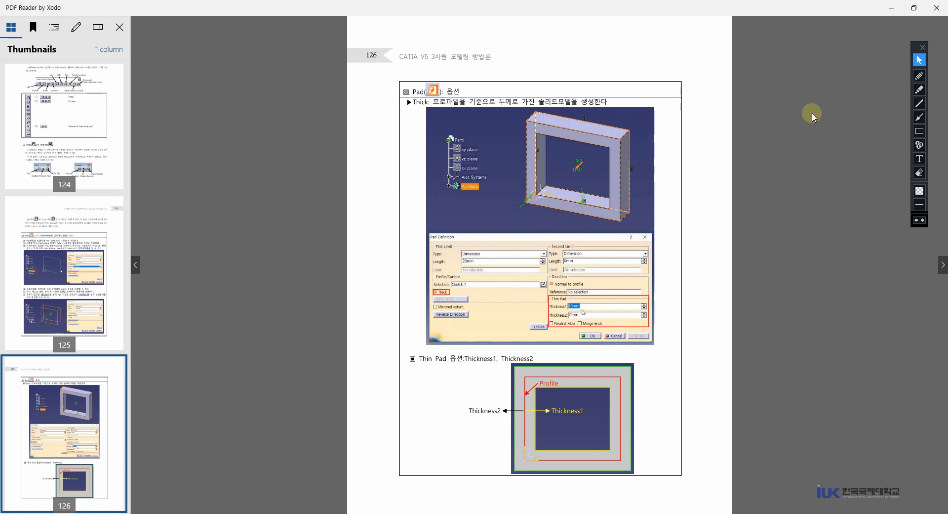
left_click(919, 76)
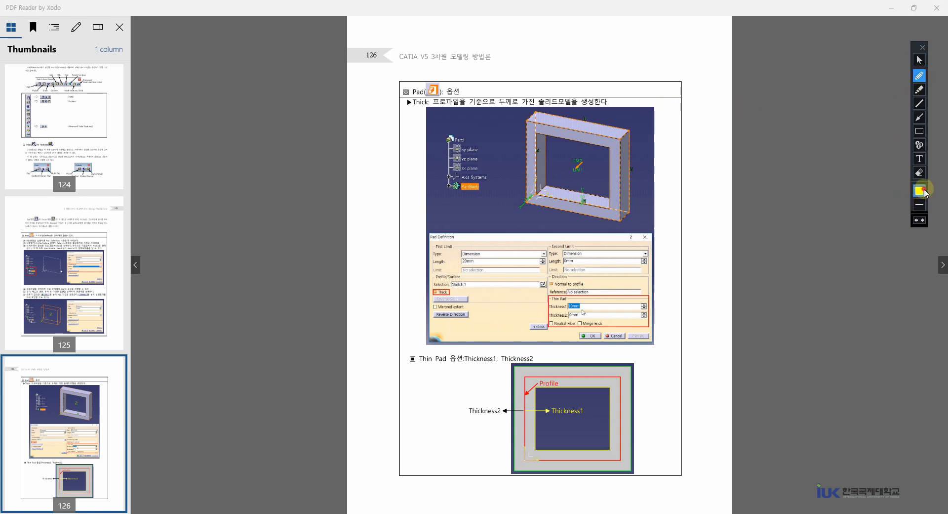
left_click(924, 192)
left_click(828, 86)
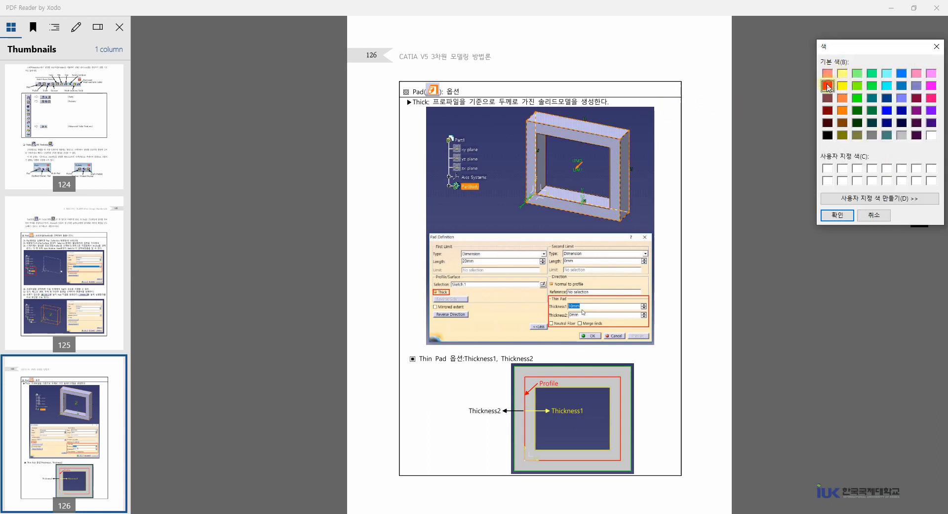
left_click(831, 215)
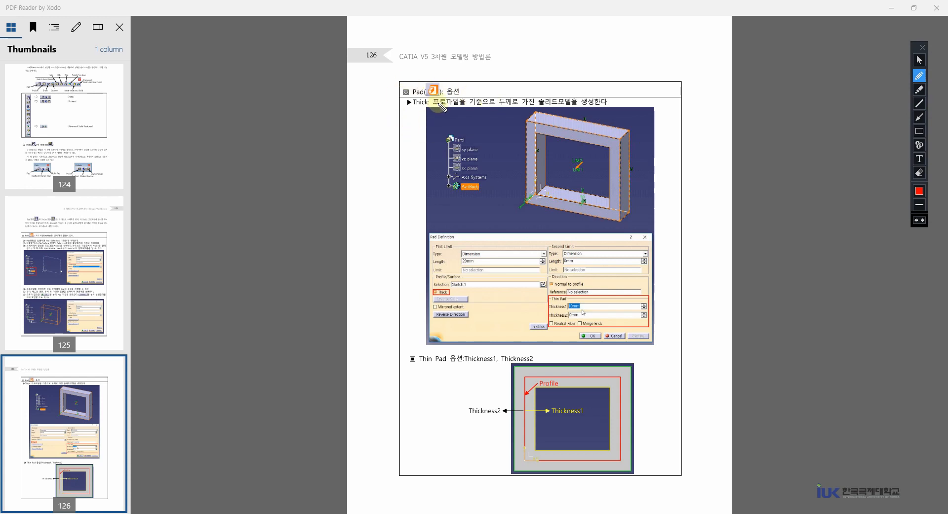
mouse_move(450, 80)
left_mouse_down()
mouse_move(462, 99)
mouse_move(444, 95)
mouse_move(453, 82)
left_mouse_up()
left_click_drag(457, 79, 468, 72)
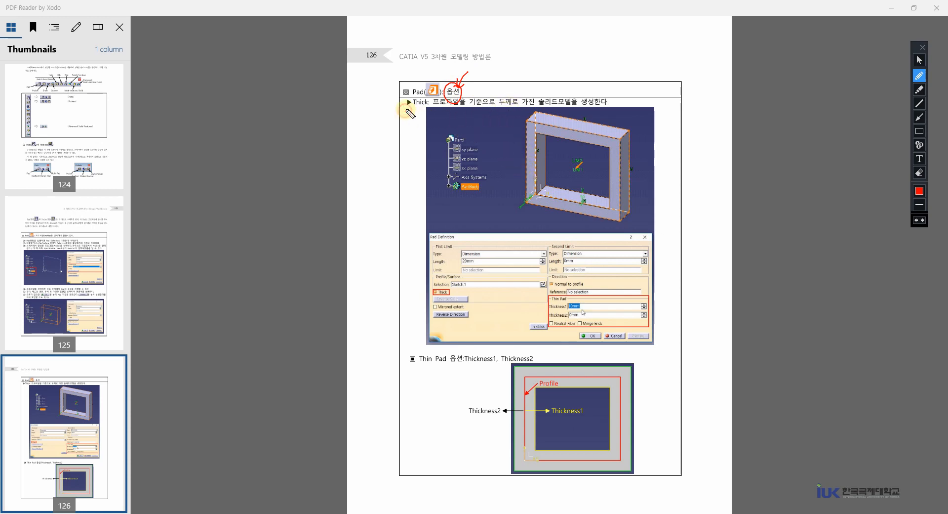
Underline the "Thick" heading in red, add an arrow above the Pad Definition figure, and circle its Thick option
left_click_drag(422, 110, 427, 108)
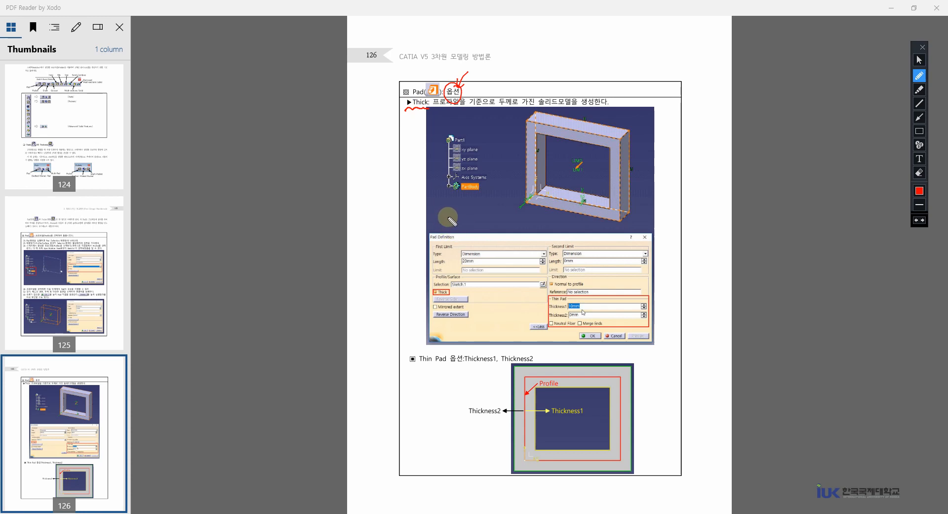
left_click_drag(448, 216, 450, 226)
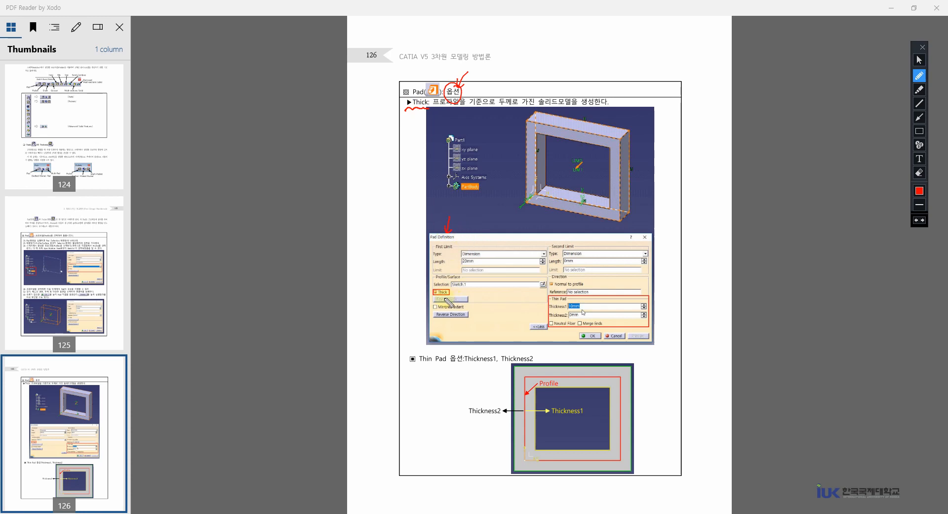
left_click_drag(439, 288, 446, 297)
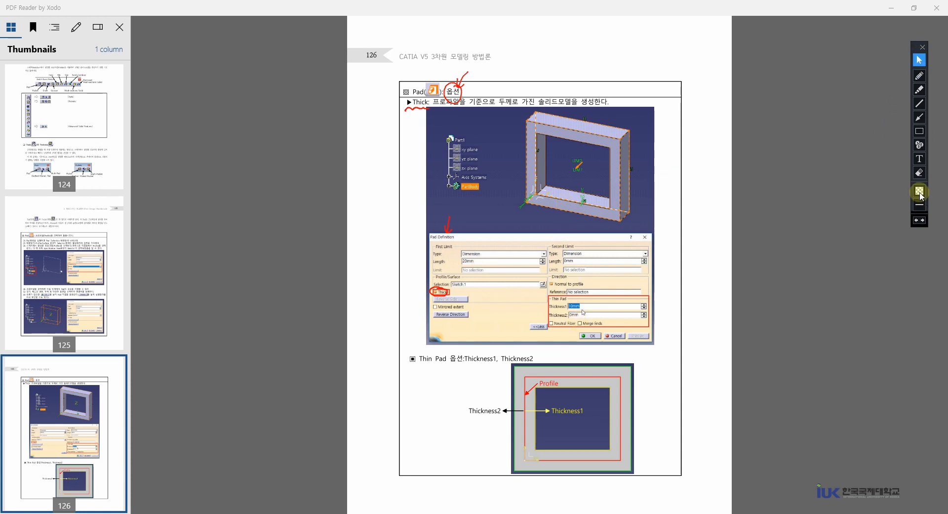
Erase all the red pen marks from page 126 and put the pen away
left_click(919, 172)
mouse_move(359, 56)
left_mouse_down()
mouse_move(704, 449)
mouse_move(711, 441)
left_mouse_up()
left_click(918, 60)
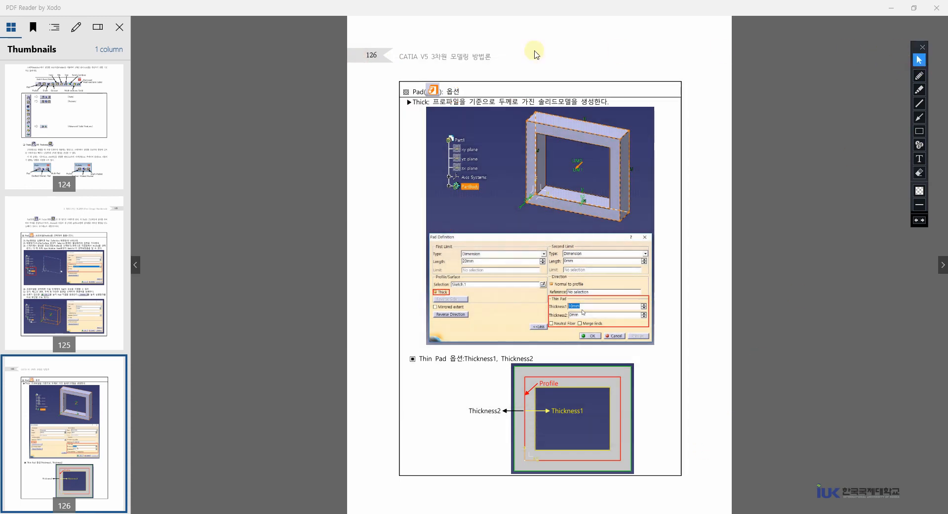
Switch back to CATIA and write "더블클릭하여 Pad 수정 가능" with an arrow in red pen on the pad's front face
key("alt+Tab")
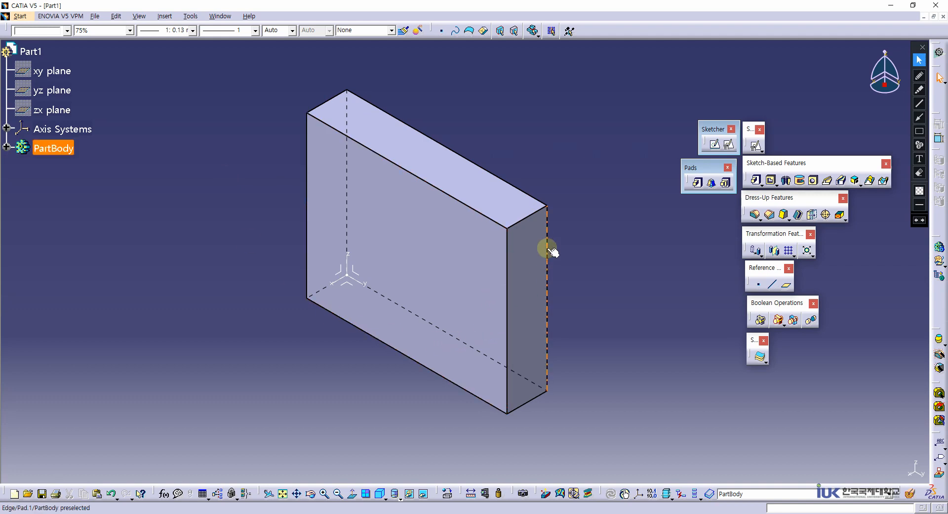
middle_click_drag(481, 259, 515, 220)
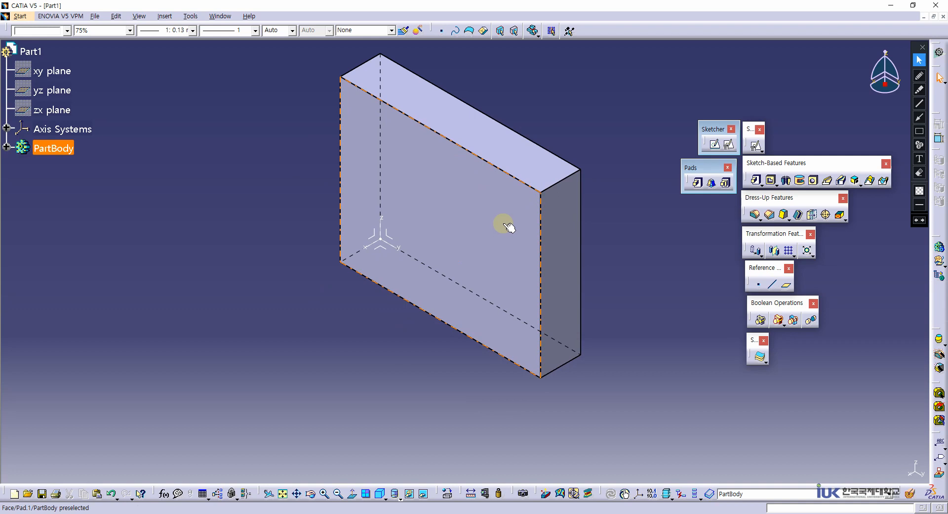
left_click(610, 229)
left_click(919, 76)
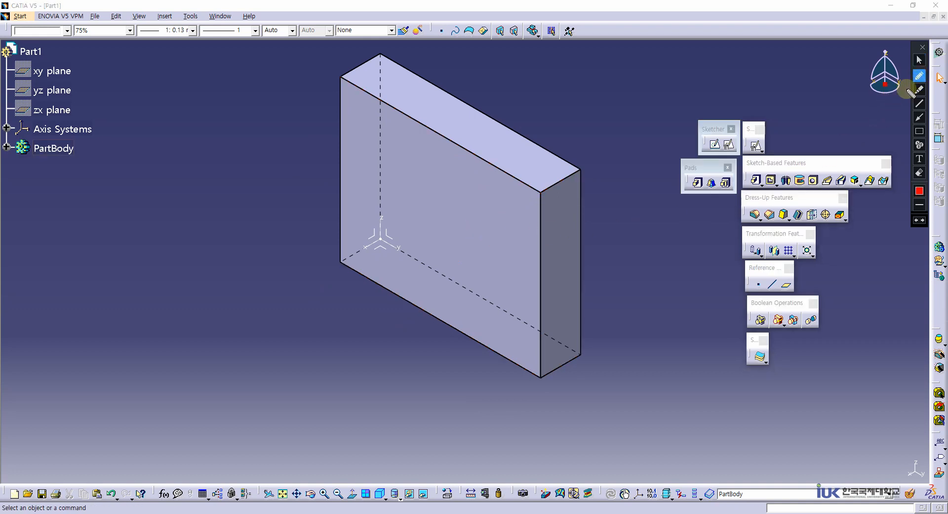
mouse_move(395, 164)
left_mouse_down()
mouse_move(421, 155)
mouse_move(414, 177)
mouse_move(424, 172)
mouse_move(430, 184)
mouse_move(438, 176)
mouse_move(434, 184)
mouse_move(452, 186)
mouse_move(494, 179)
left_mouse_up()
mouse_move(414, 204)
left_mouse_down()
mouse_move(415, 212)
mouse_move(516, 209)
left_mouse_up()
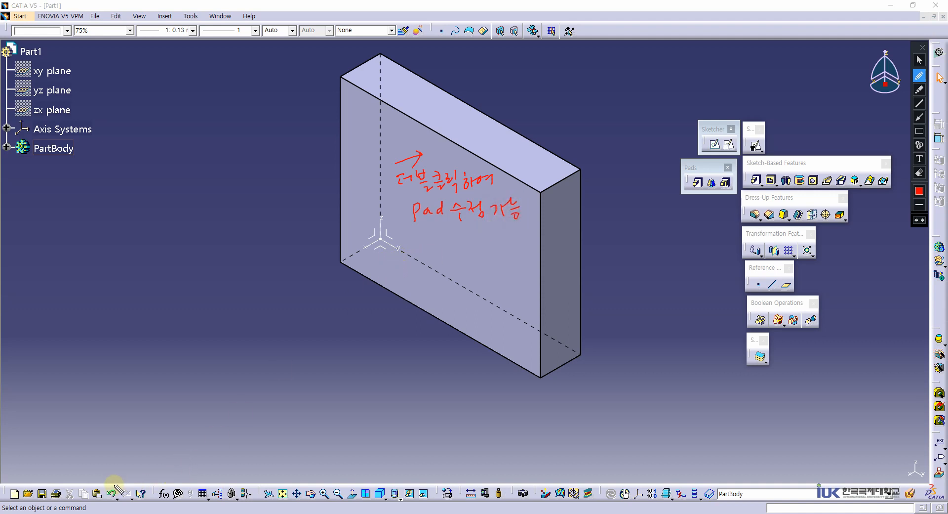
Circle the Undo command in red pen, add an arrow, and write "되돌리기 (실행 취소)" with an underlined "Ctrl+Z" beside it
mouse_move(108, 474)
left_mouse_down()
mouse_move(112, 503)
mouse_move(105, 478)
mouse_move(140, 437)
mouse_move(148, 444)
mouse_move(191, 419)
mouse_move(245, 411)
mouse_move(270, 390)
mouse_move(290, 396)
left_mouse_up()
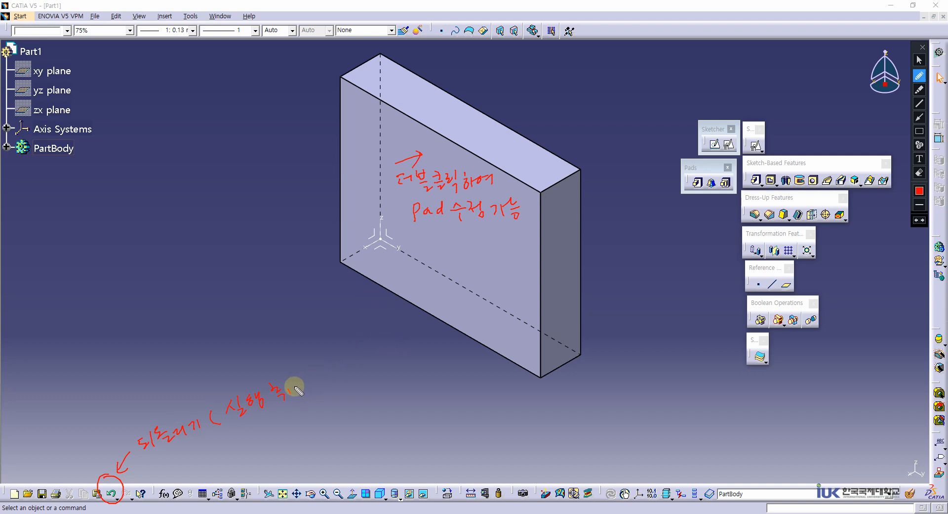
left_click_drag(298, 381, 320, 393)
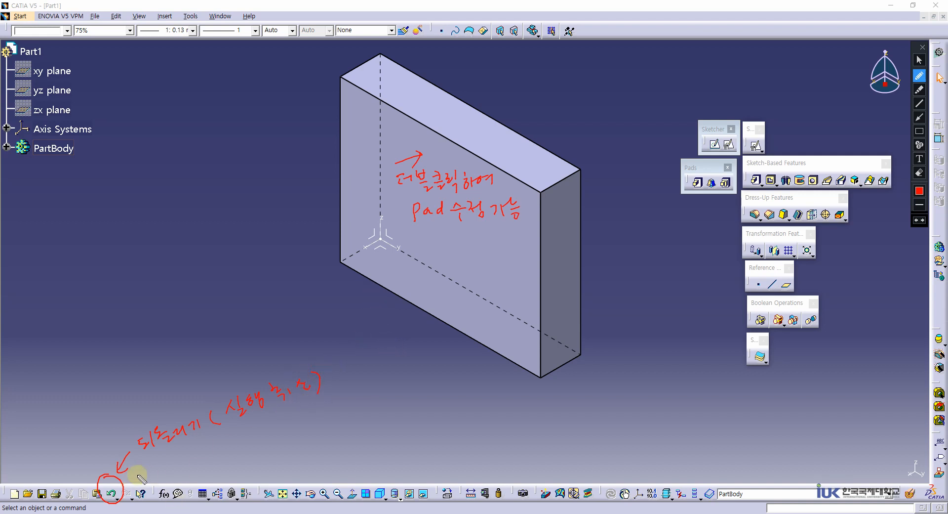
mouse_move(221, 441)
left_mouse_down()
mouse_move(213, 446)
mouse_move(257, 438)
mouse_move(271, 416)
mouse_move(289, 435)
left_mouse_up()
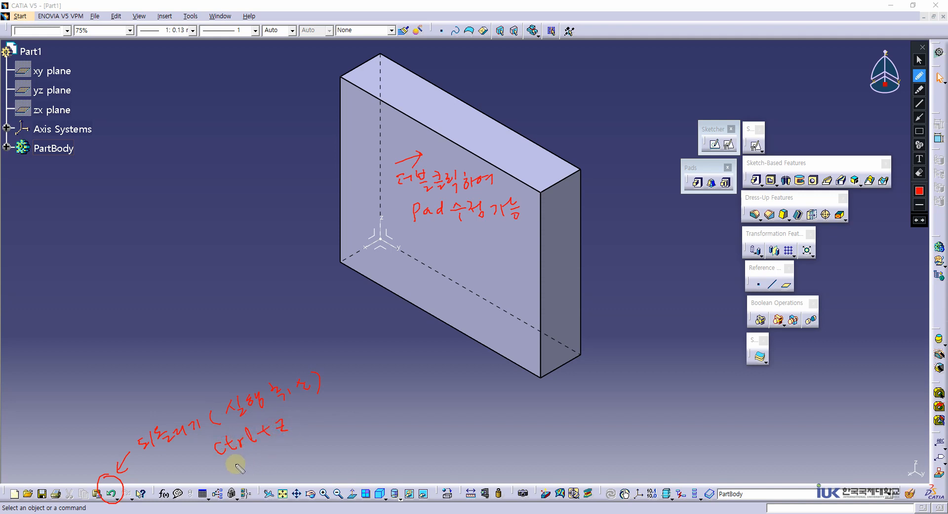
left_click_drag(220, 461, 284, 432)
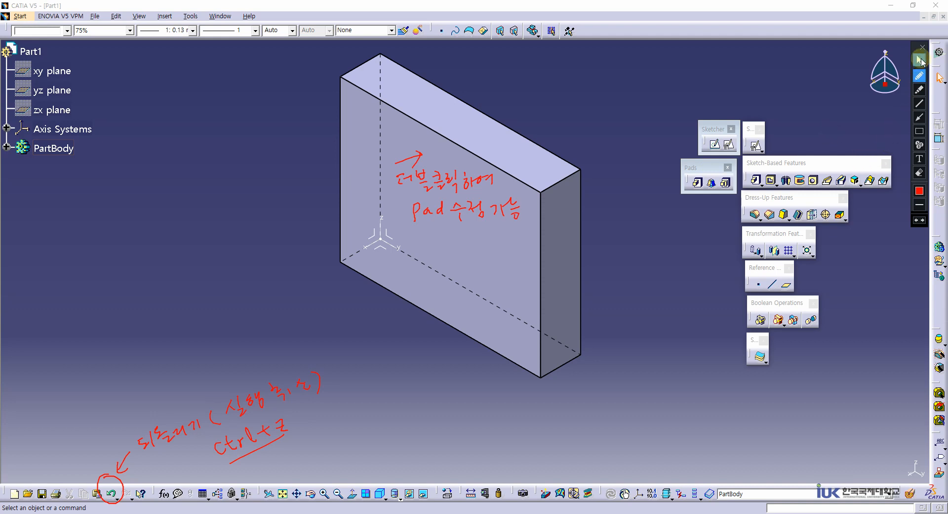
Erase all the red pen marks from the pad and around the Undo note, and put the pen away
left_click(918, 169)
left_click_drag(274, 95, 617, 345)
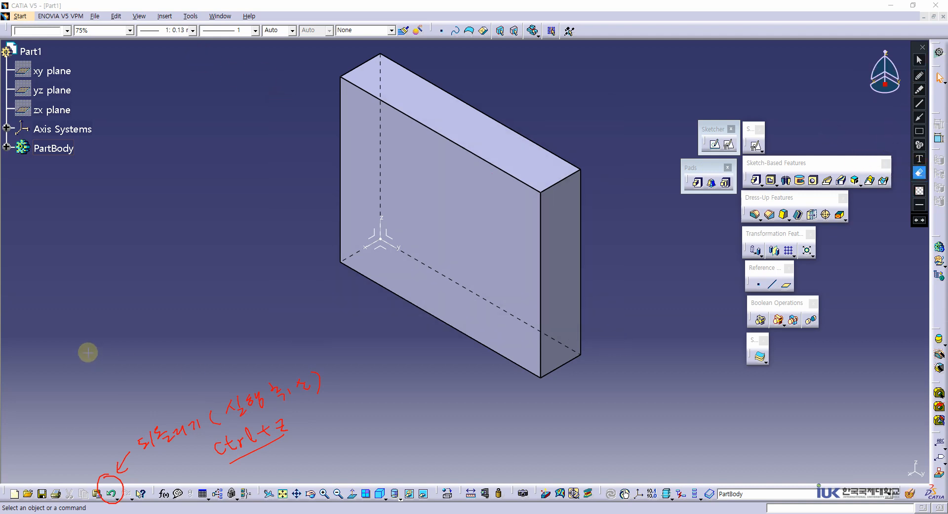
left_click_drag(48, 334, 383, 511)
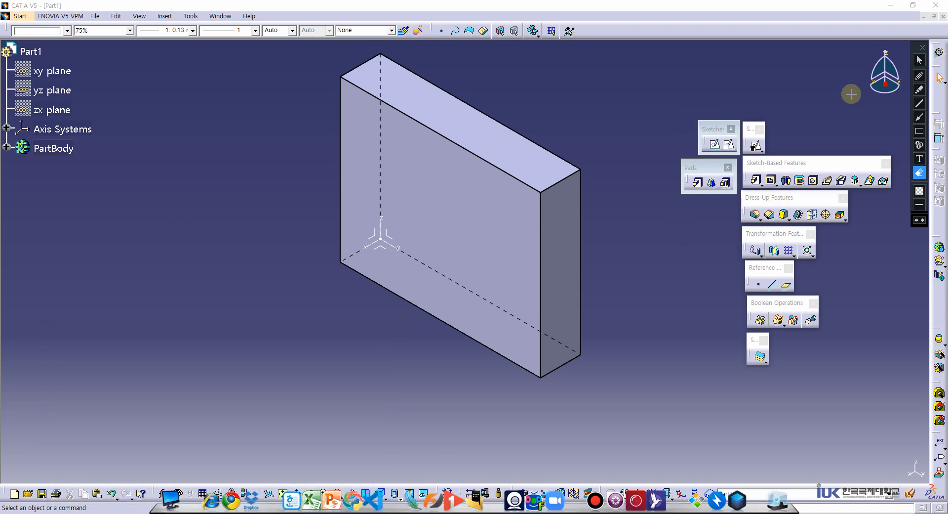
left_click(919, 60)
left_click(797, 80)
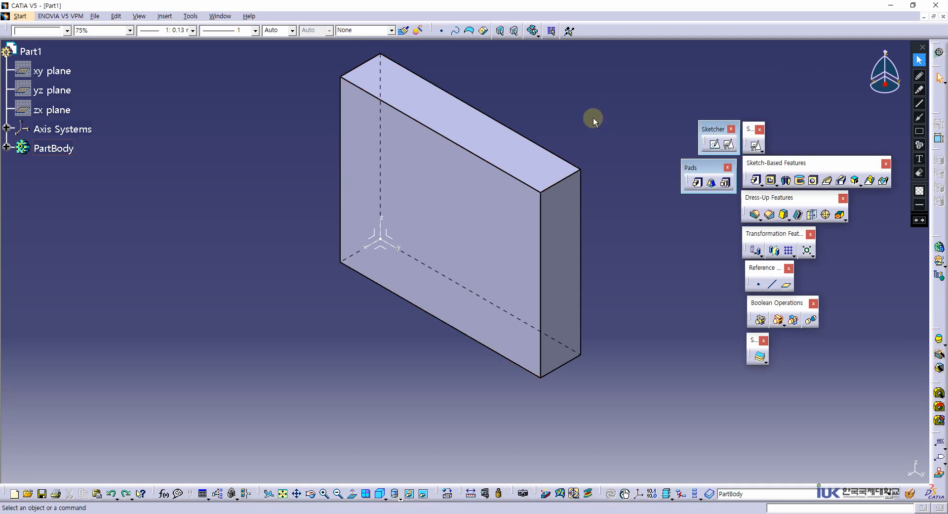
Undo the recent operations back to the bare rectangle sketch, redo the pad, and clear the selection
key("ctrl+z")
key("ctrl+z")
key("ctrl+z")
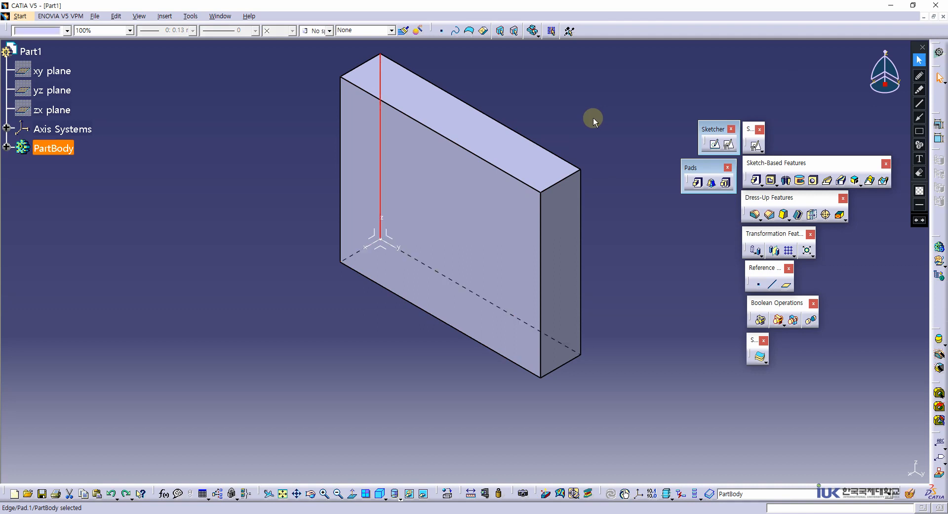
key("ctrl+z")
key("ctrl+z")
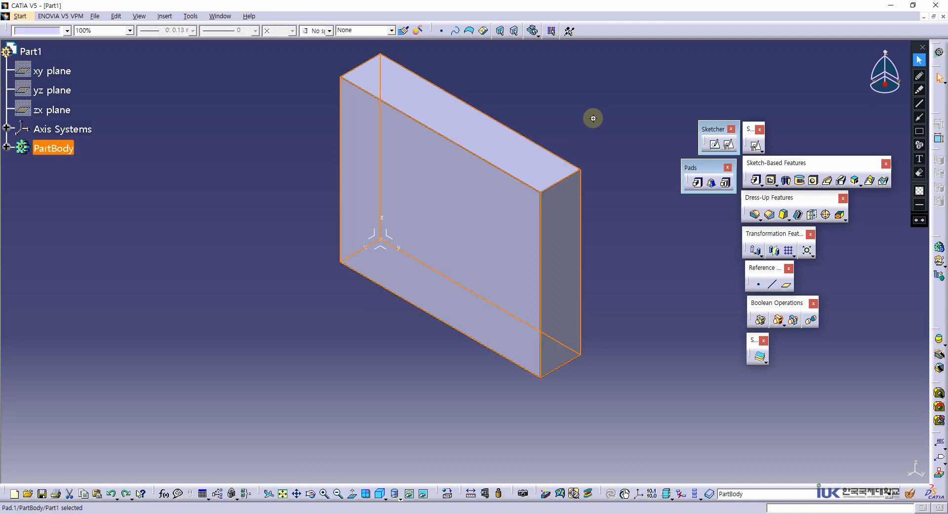
key("ctrl+z")
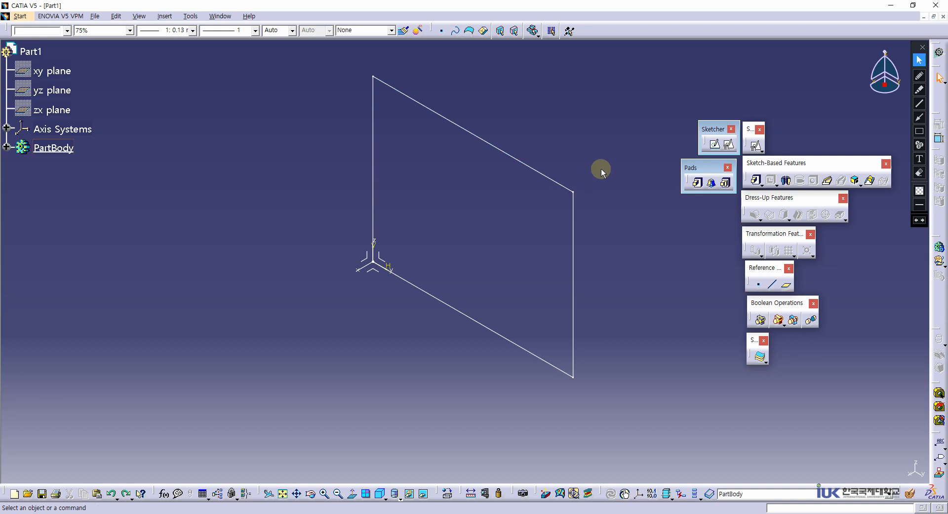
key("ctrl+y")
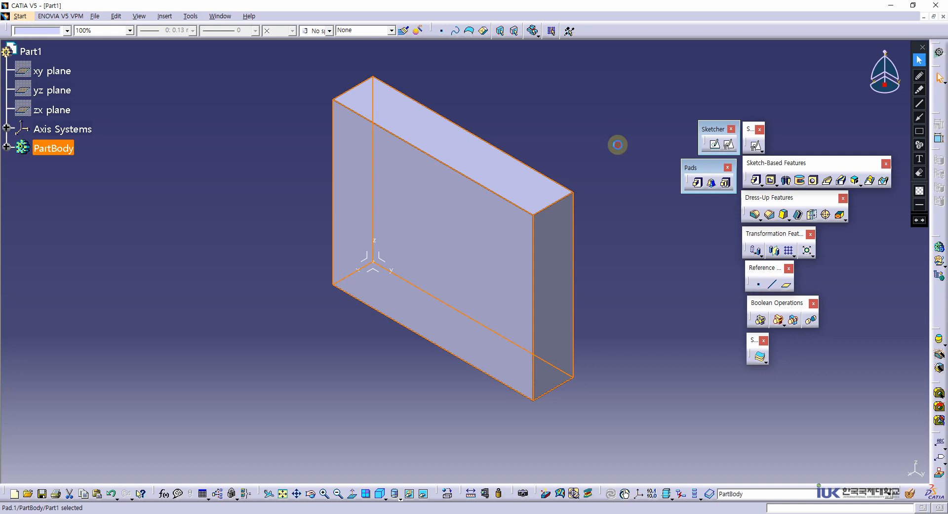
left_click(618, 144)
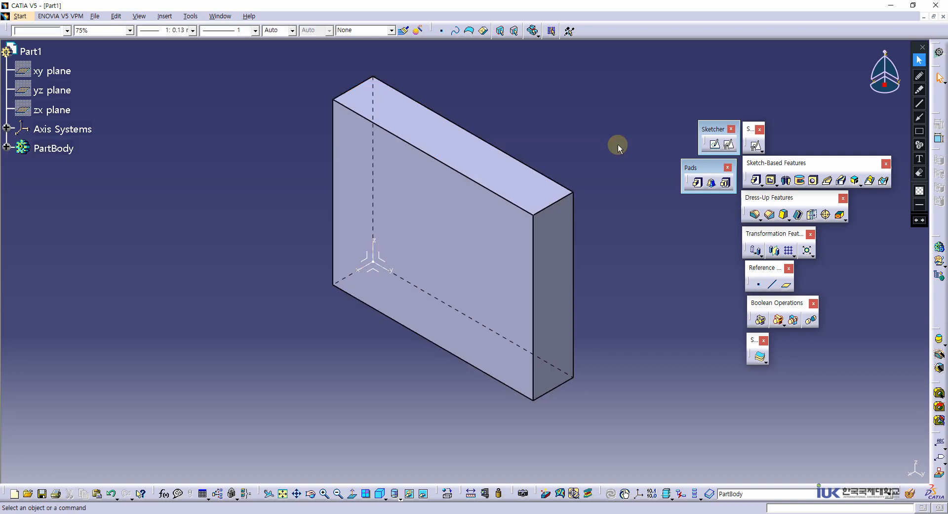
Open the pad's definition for editing and move the dialog clear of the model
double_click(454, 201)
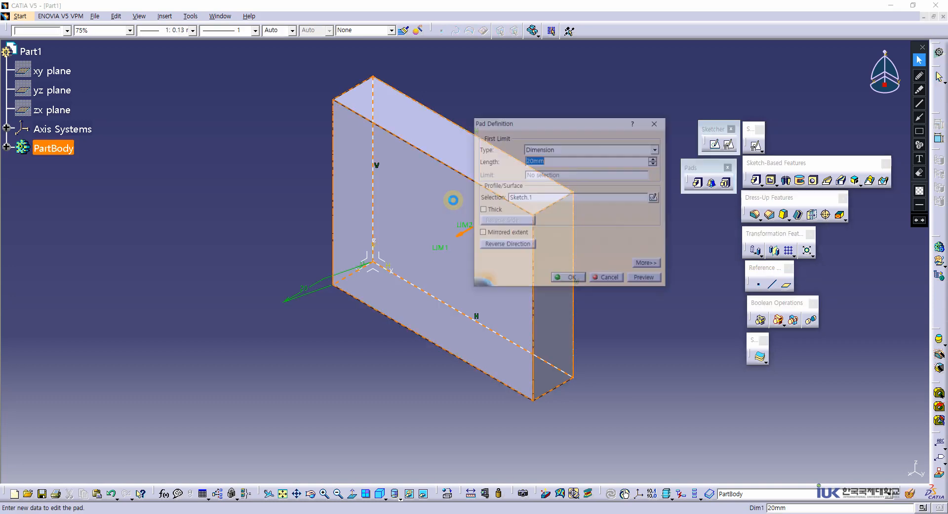
left_click_drag(523, 123, 554, 117)
middle_click_drag(408, 186, 448, 210)
left_click(582, 126)
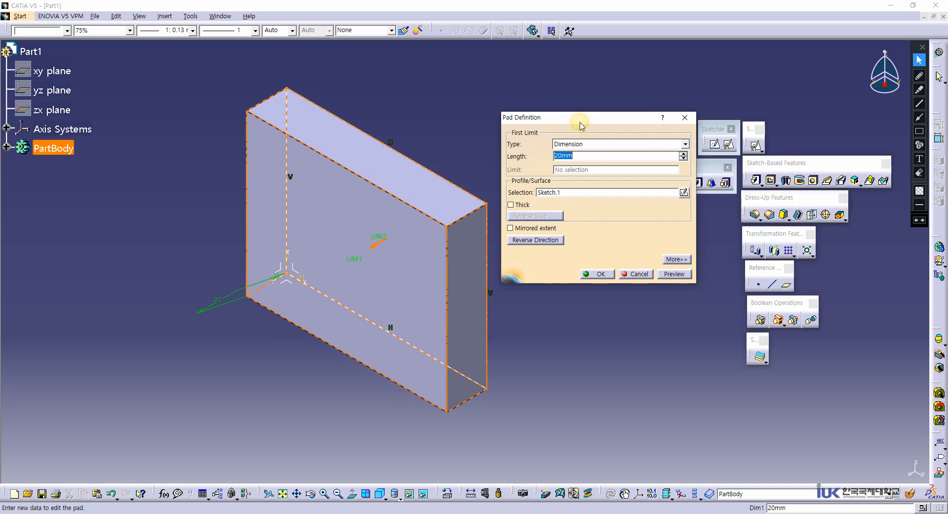
left_click(511, 205)
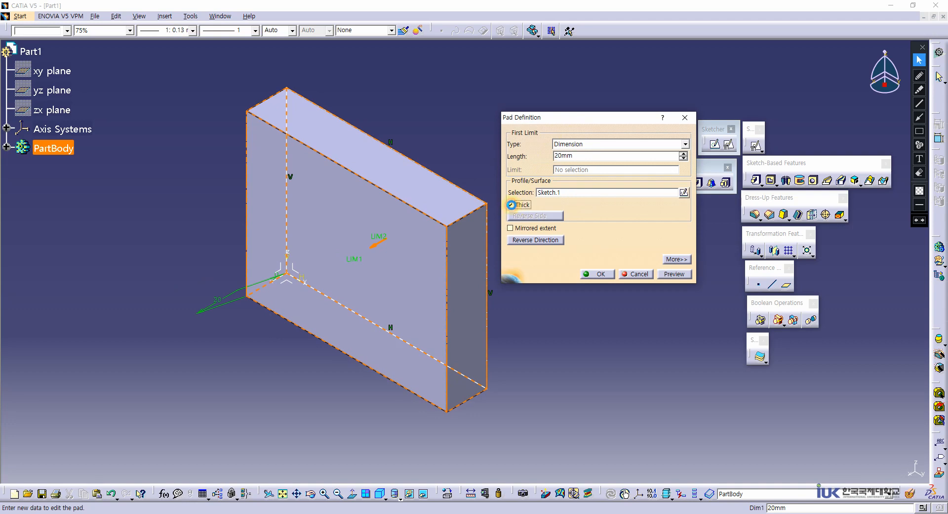
left_click(511, 205)
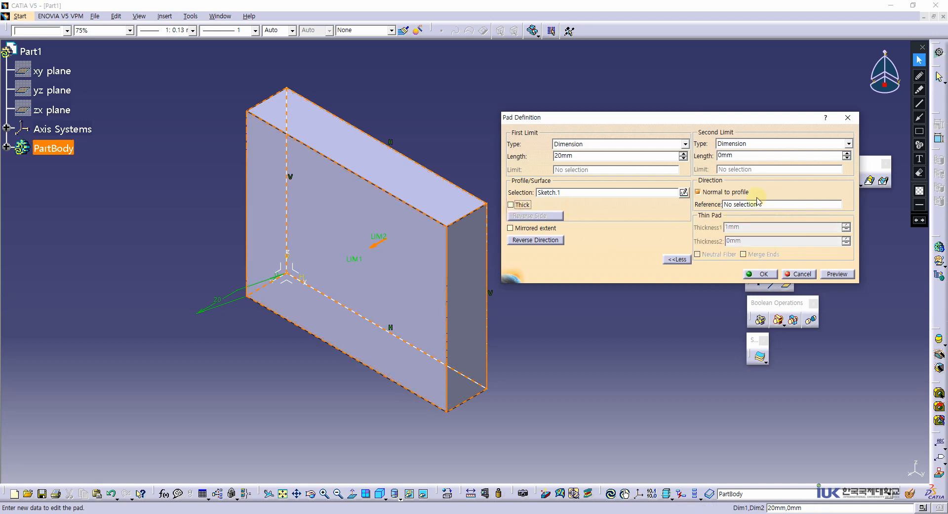
left_click(677, 259)
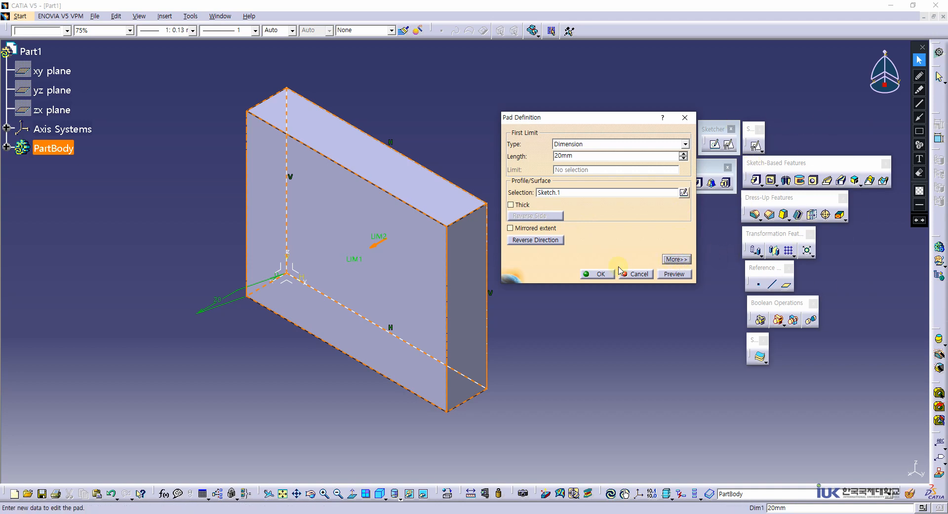
Turn on the pad's Thick option, set Thickness1 to 10 mm and Thickness2 to 0 mm, and preview the thin pad
left_click(510, 204)
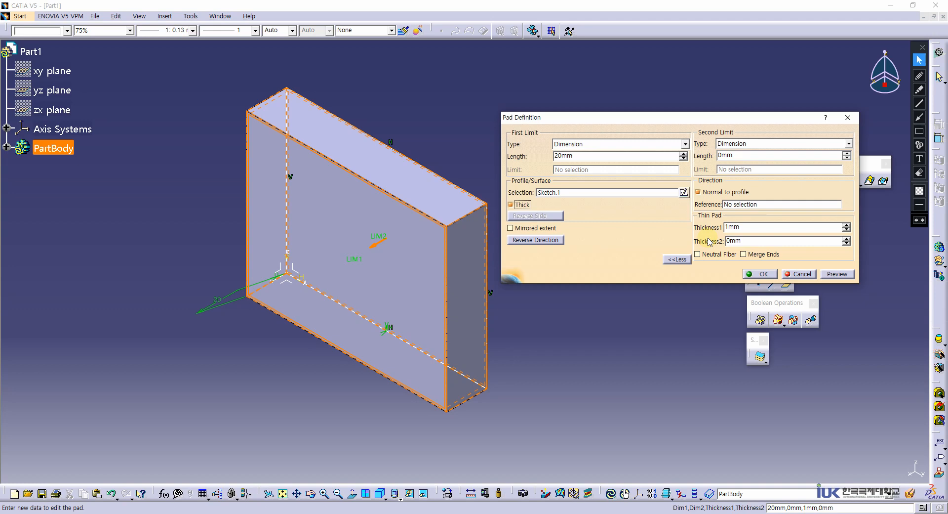
double_click(744, 226)
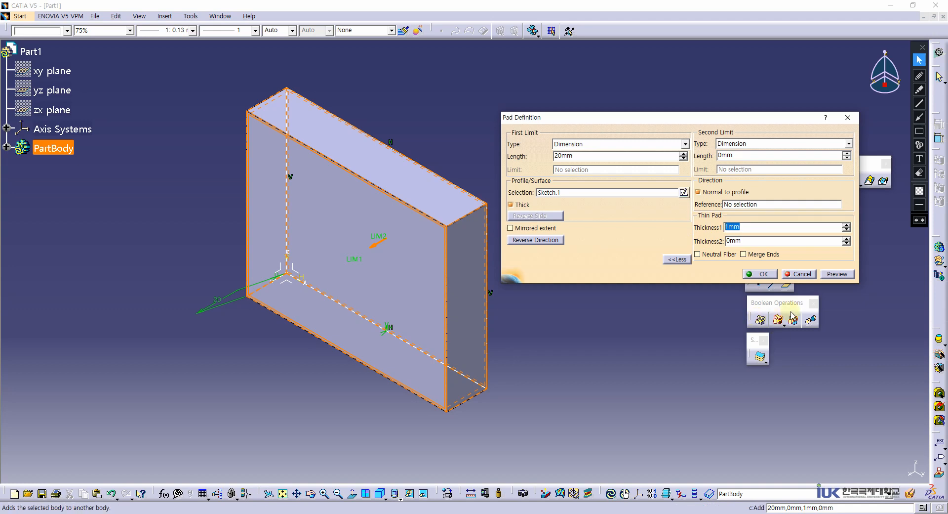
double_click(731, 226)
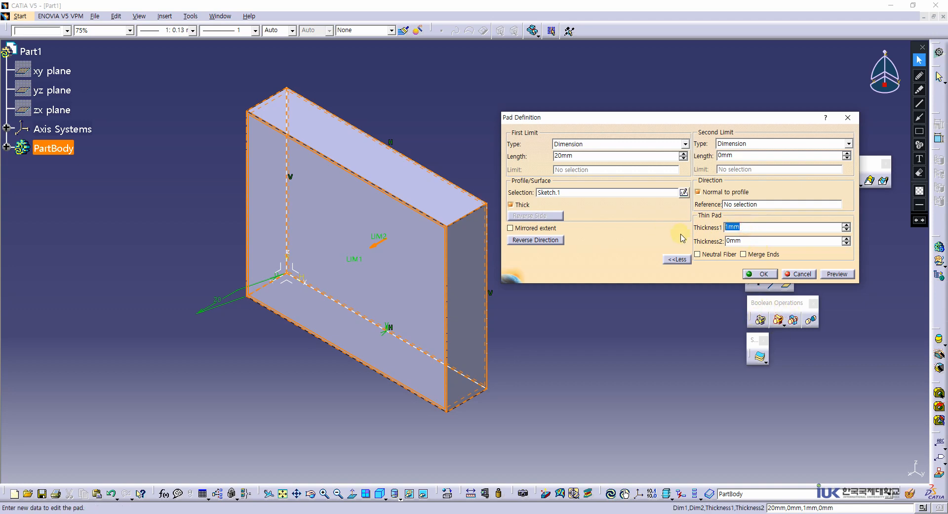
double_click(753, 228)
type("10")
left_click(755, 240)
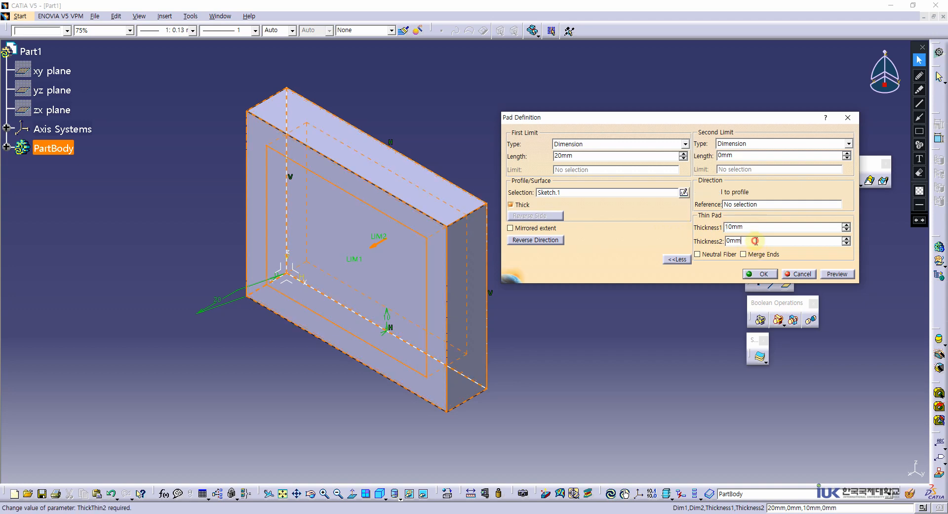
key("BackSpace")
key("BackSpace")
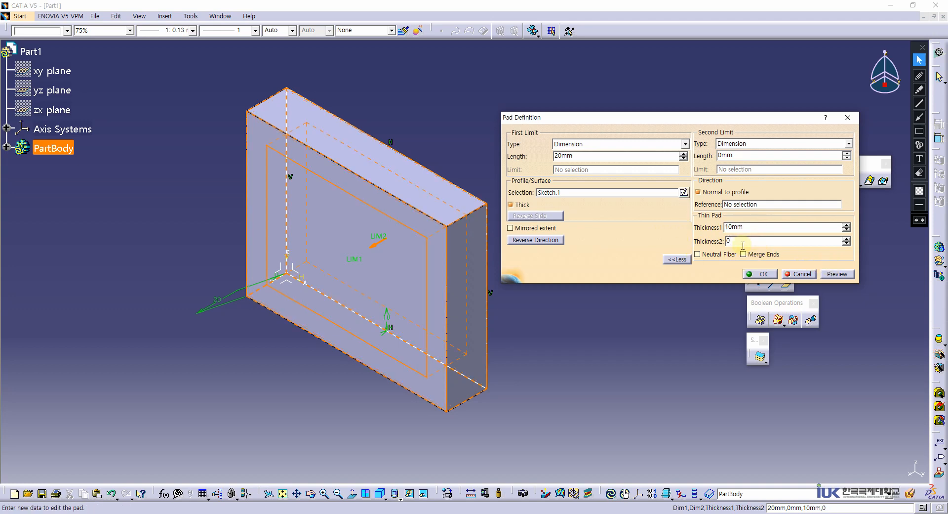
left_click(840, 274)
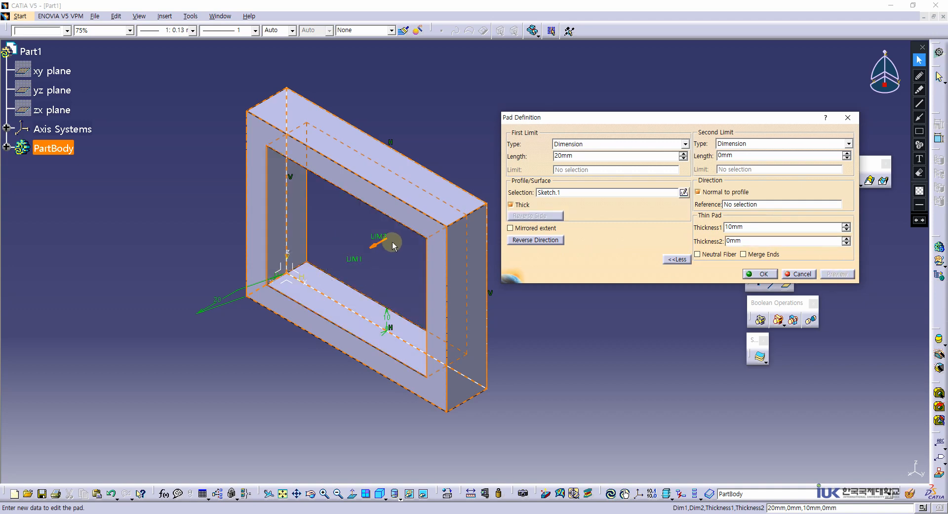
Set the thin pad's Thickness2 to 20 mm and preview the result
mouse_move(328, 267)
middle_mouse_down()
mouse_move(386, 205)
mouse_move(384, 150)
mouse_move(381, 305)
mouse_move(432, 264)
mouse_move(391, 186)
mouse_move(398, 152)
mouse_move(407, 164)
mouse_move(414, 237)
mouse_move(347, 262)
mouse_move(297, 153)
mouse_move(260, 120)
mouse_move(288, 250)
mouse_move(296, 237)
mouse_move(281, 117)
mouse_move(377, 360)
mouse_move(485, 304)
mouse_move(473, 326)
middle_mouse_up()
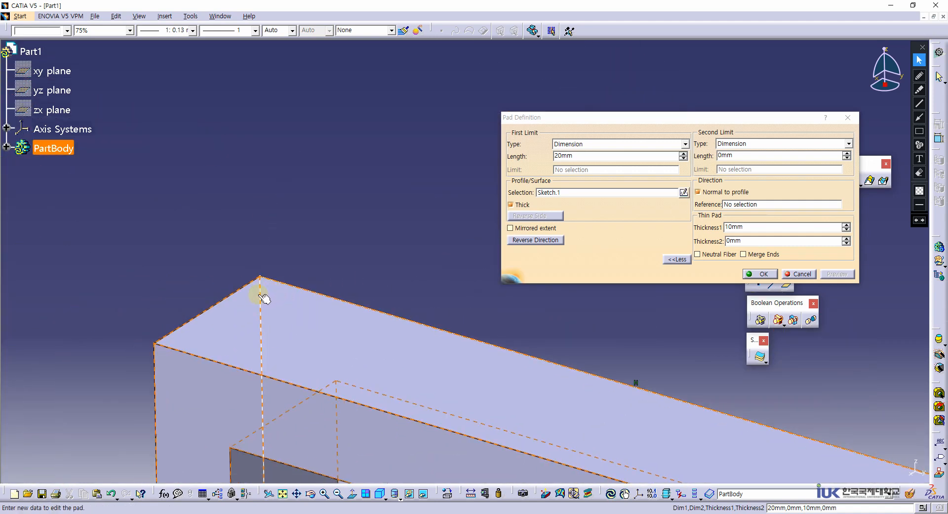
middle_click_drag(293, 247, 163, 310)
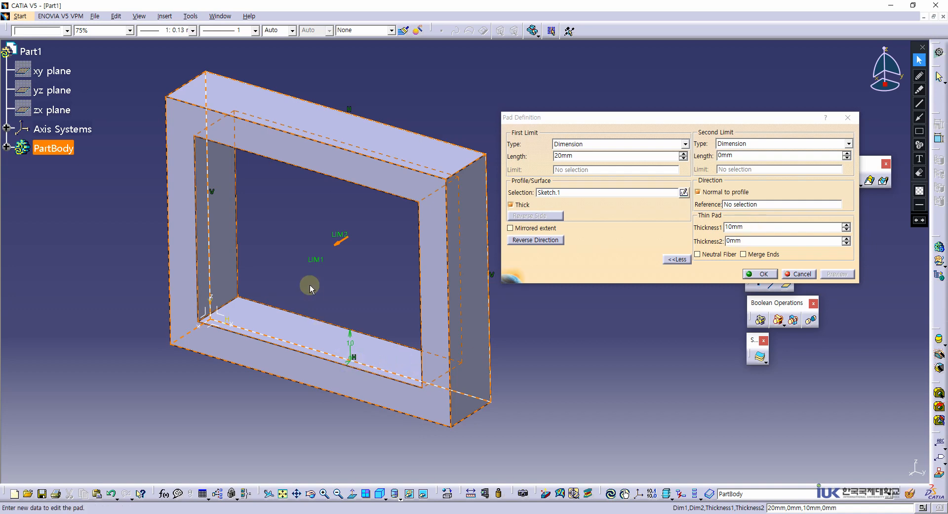
middle_click_drag(282, 266, 324, 278)
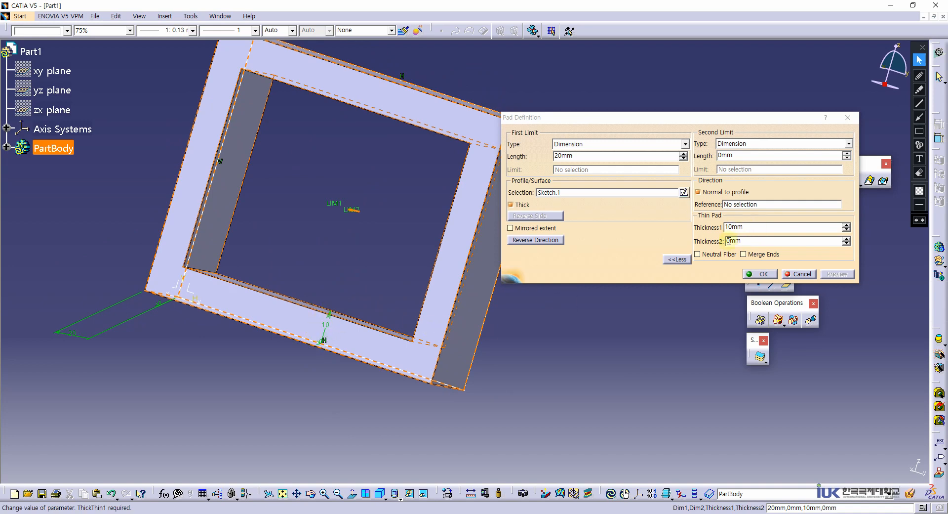
left_click(745, 241)
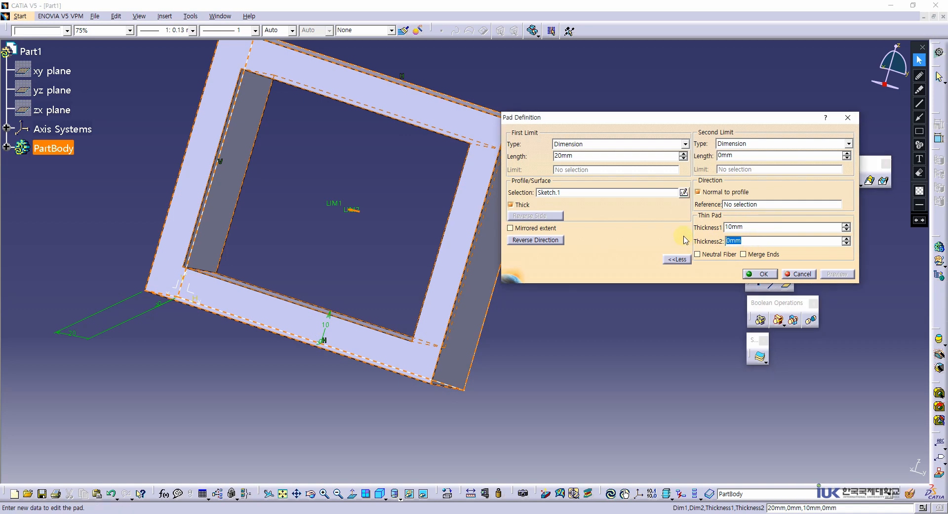
type("20")
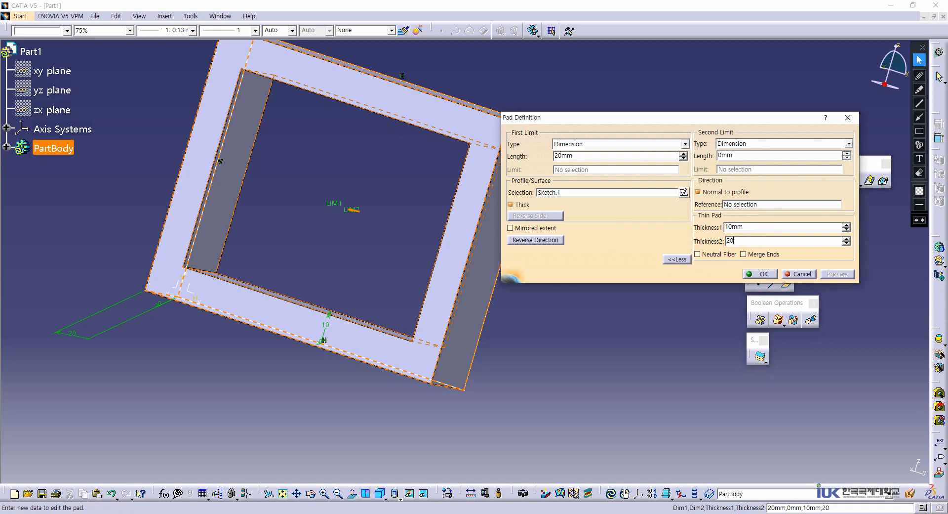
left_click(788, 227)
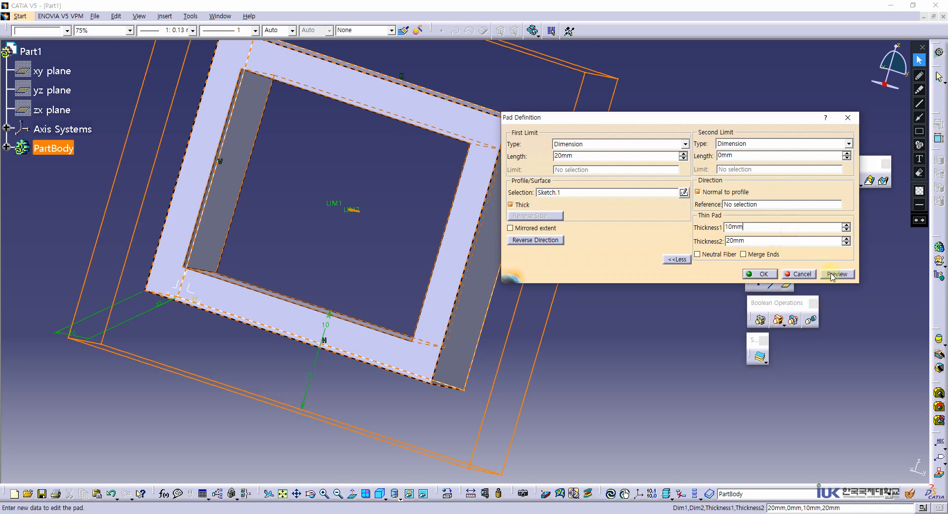
left_click(836, 274)
Label the sketch line "Profile" in red pen, and mark the inner offset "thick ①" and the outer offset "thick ②" with arrows
middle_click_drag(349, 240, 386, 219)
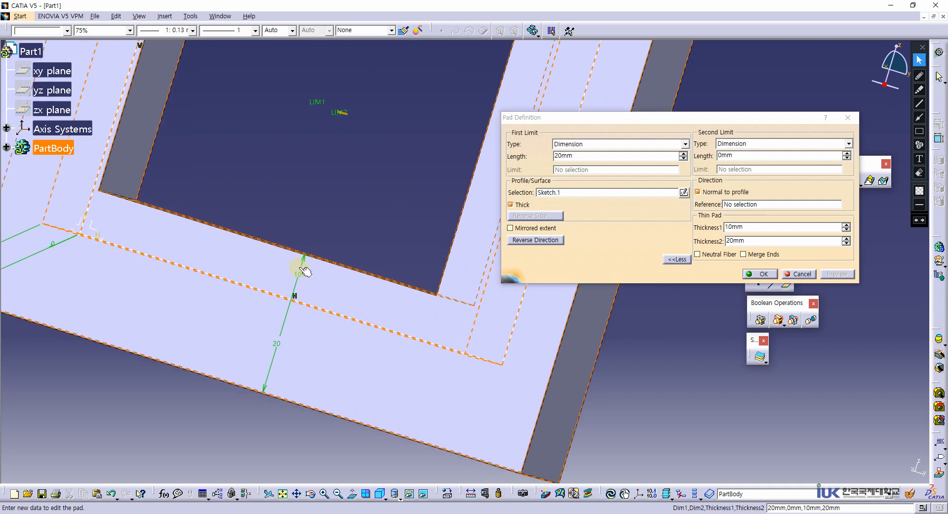
left_click(767, 227)
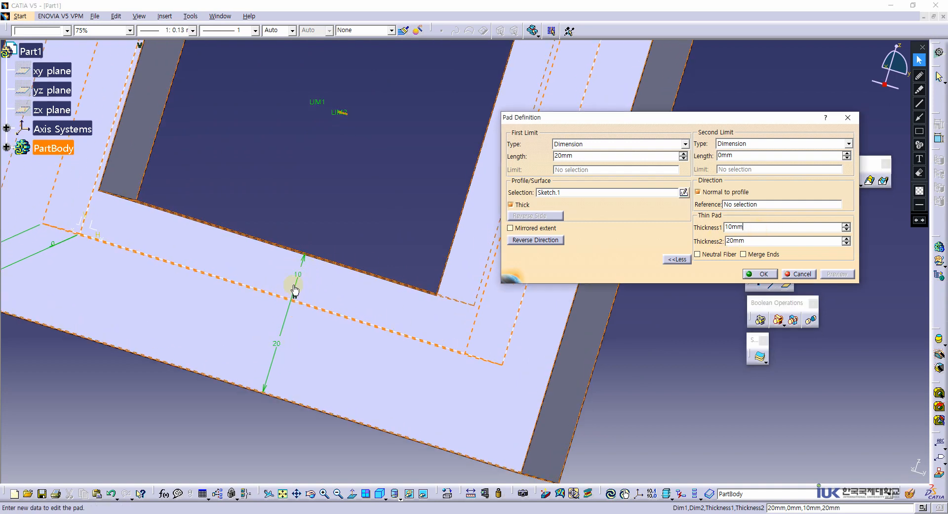
left_click(920, 75)
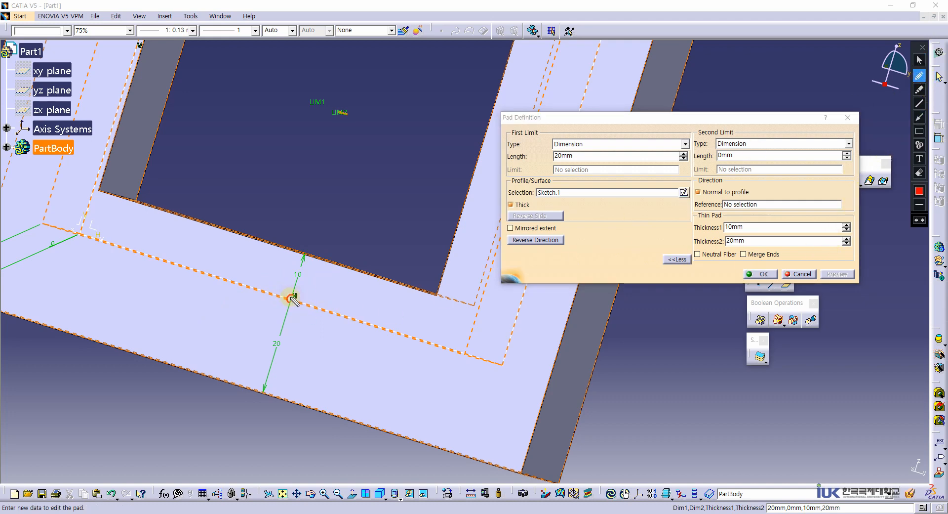
left_click_drag(294, 300, 354, 305)
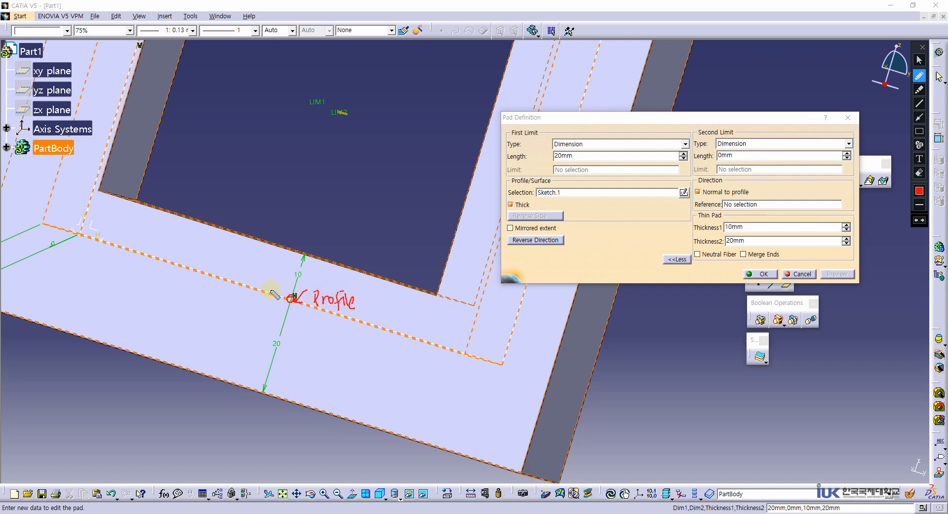
mouse_move(271, 292)
left_mouse_down()
mouse_move(268, 271)
mouse_move(277, 270)
mouse_move(256, 251)
mouse_move(290, 246)
left_mouse_up()
mouse_move(265, 295)
left_mouse_down()
mouse_move(254, 324)
mouse_move(260, 316)
left_mouse_up()
mouse_move(201, 332)
left_mouse_down()
mouse_move(212, 321)
mouse_move(263, 341)
mouse_move(267, 321)
left_mouse_up()
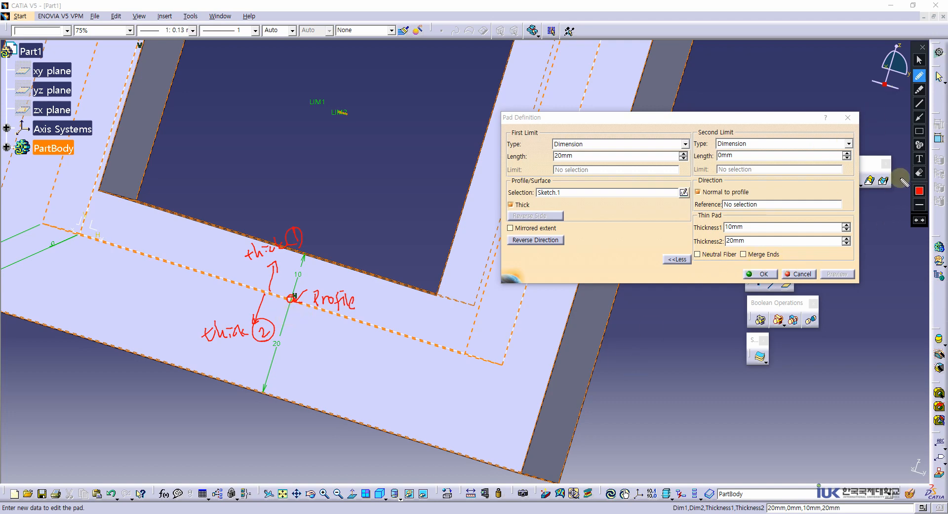
Erase the red Profile and thickness labels from the thin pad
left_click(919, 172)
left_click_drag(157, 209, 452, 426)
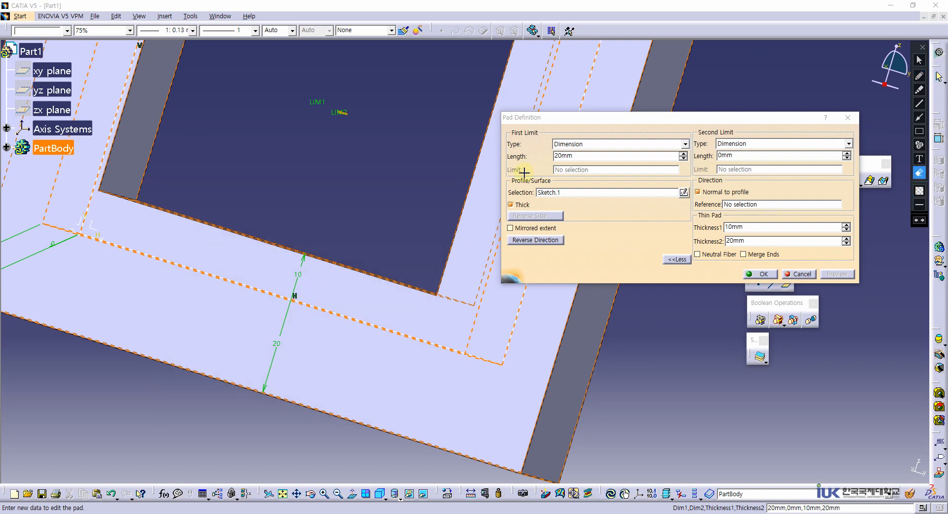
Apply the pad definition with its Thick settings and inspect the thin pad from several angles
left_click(919, 59)
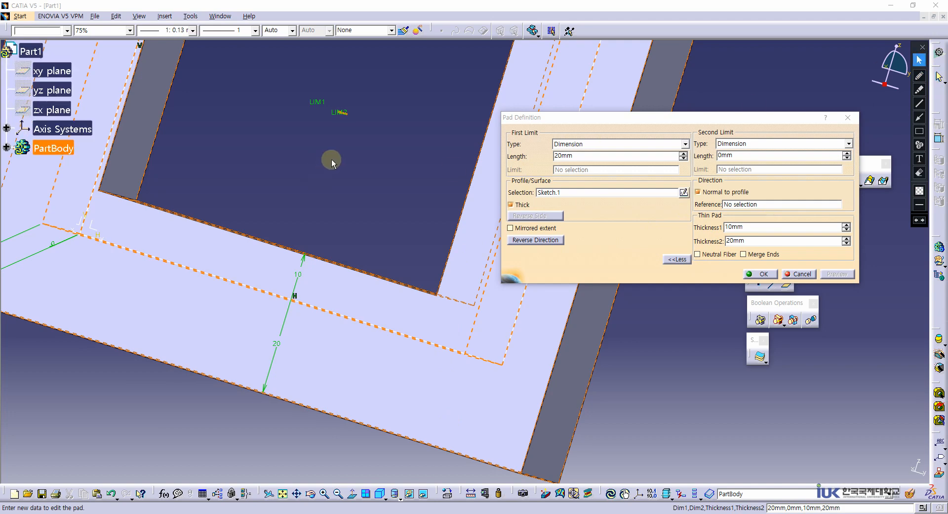
left_click(760, 274)
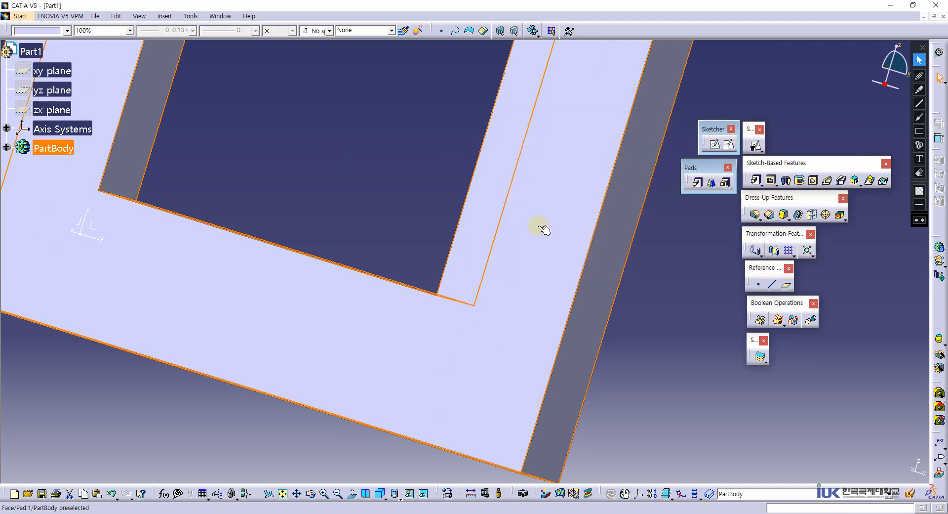
middle_click_drag(544, 229, 419, 290)
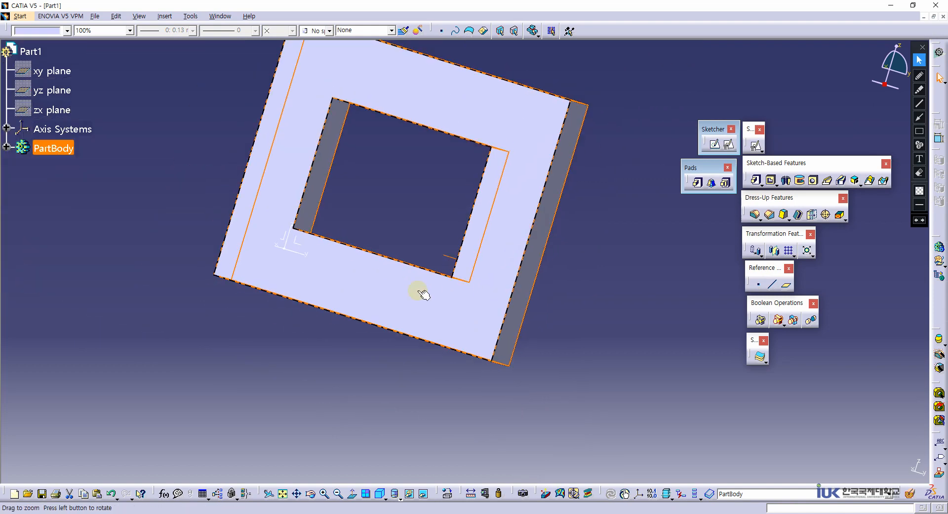
left_click(295, 247)
middle_click_drag(295, 247, 449, 246)
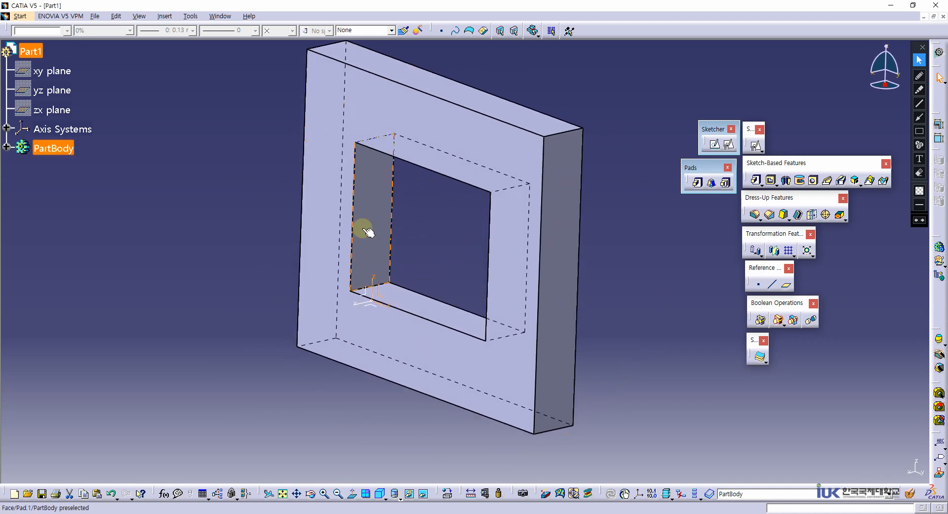
middle_click_drag(397, 226, 504, 179)
Turn off the pad's Thick option and apply the change to the 20 mm pad
double_click(510, 165)
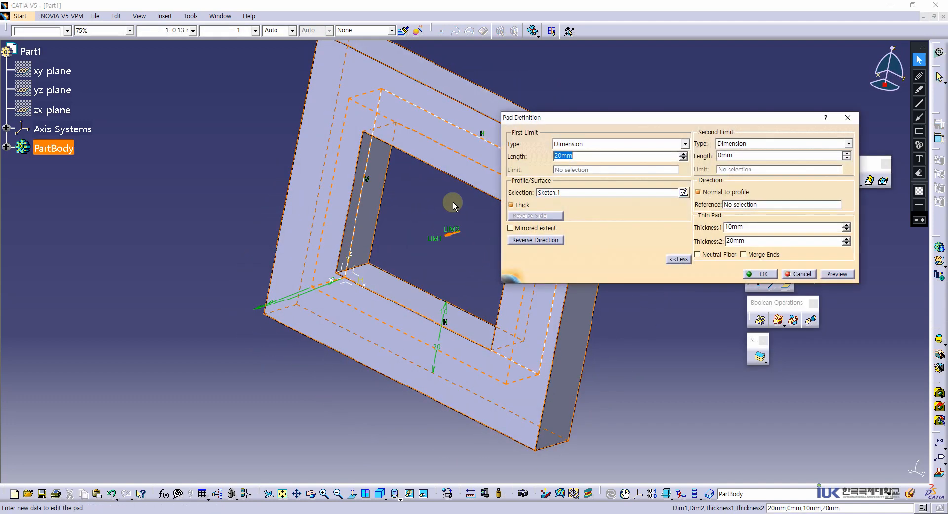
middle_click_drag(451, 206, 311, 246)
middle_click_drag(396, 233, 368, 200)
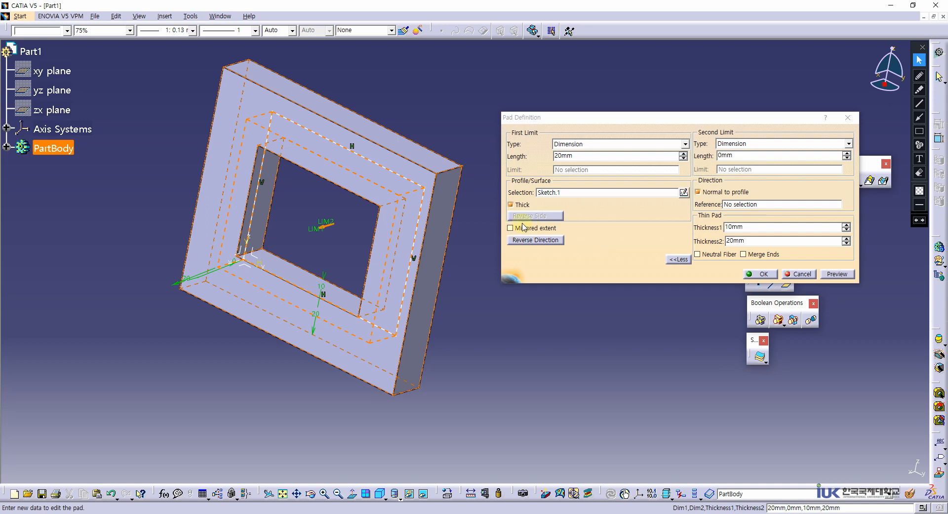
left_click(512, 205)
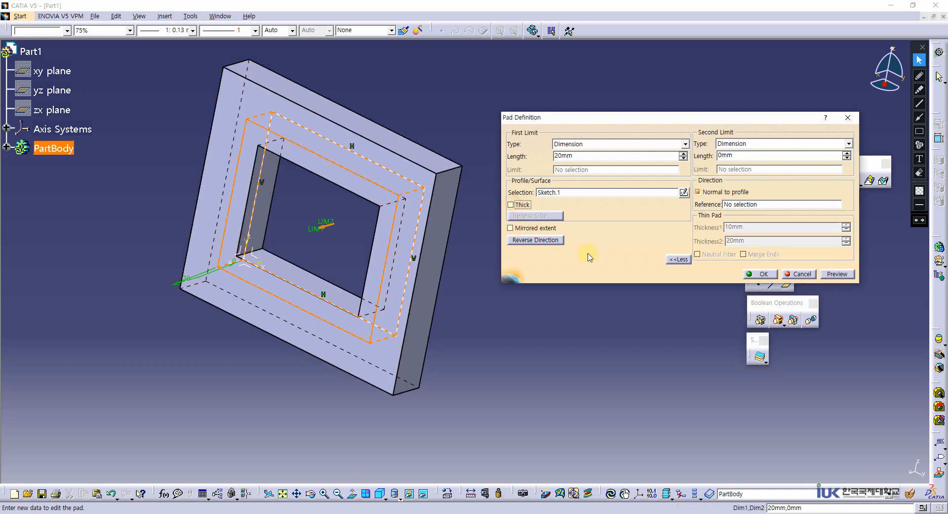
left_click(765, 275)
left_click(532, 228)
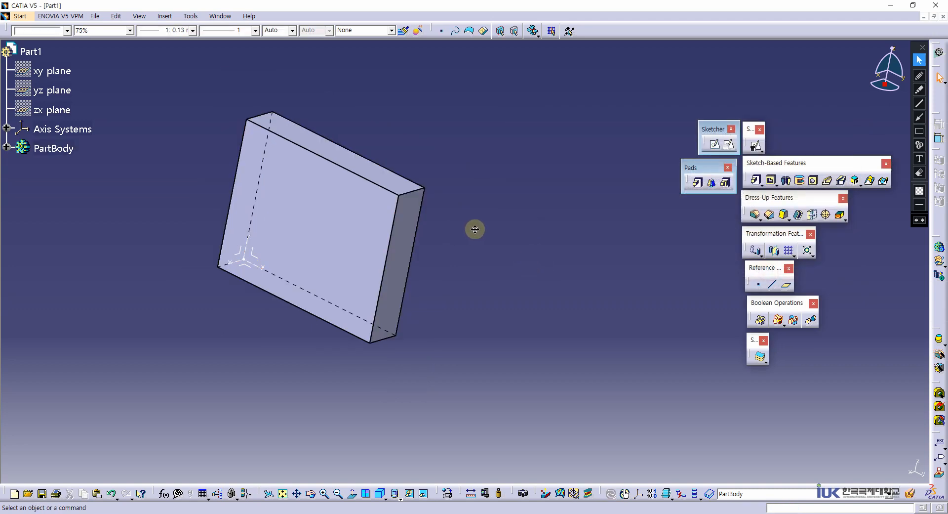
Turn on the Mirrored extent option of the 20 mm pad and show it in isometric view
middle_click_drag(476, 229, 413, 243)
mouse_move(563, 243)
middle_mouse_down()
mouse_move(597, 233)
mouse_move(455, 213)
mouse_move(377, 231)
mouse_move(328, 208)
middle_mouse_up()
double_click(455, 213)
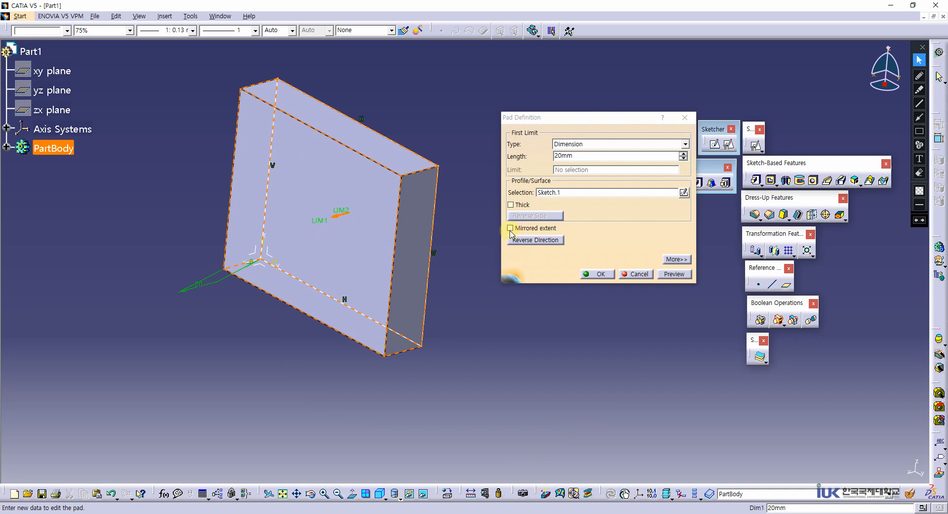
left_click(510, 228)
middle_click_drag(431, 236, 328, 268)
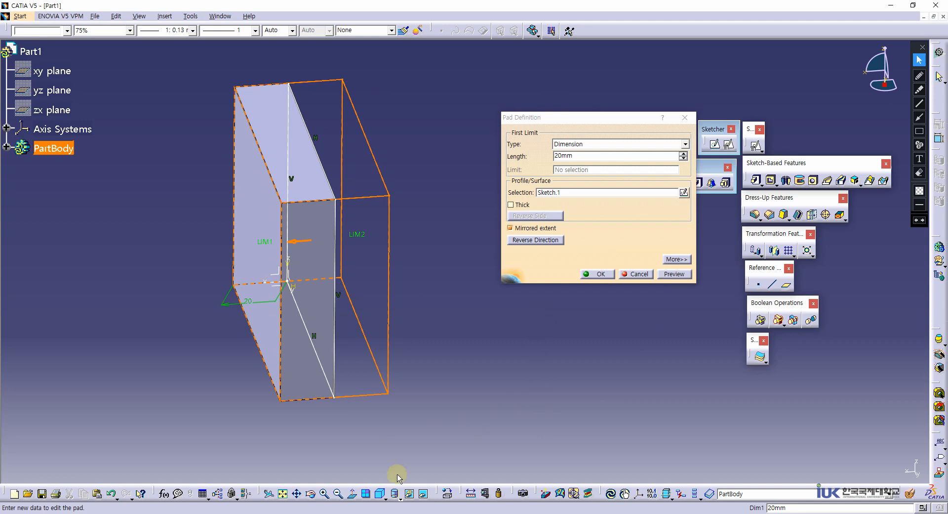
left_click(379, 493)
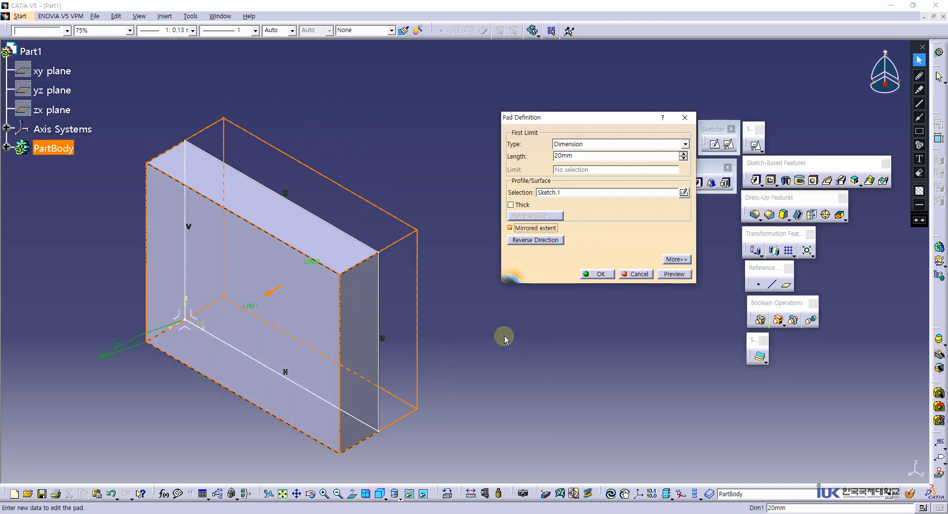
Label the sketch line "Profile" in red pen and mark the forward extrusion with an arrow, a circled plus and "Lim1"
left_click(919, 75)
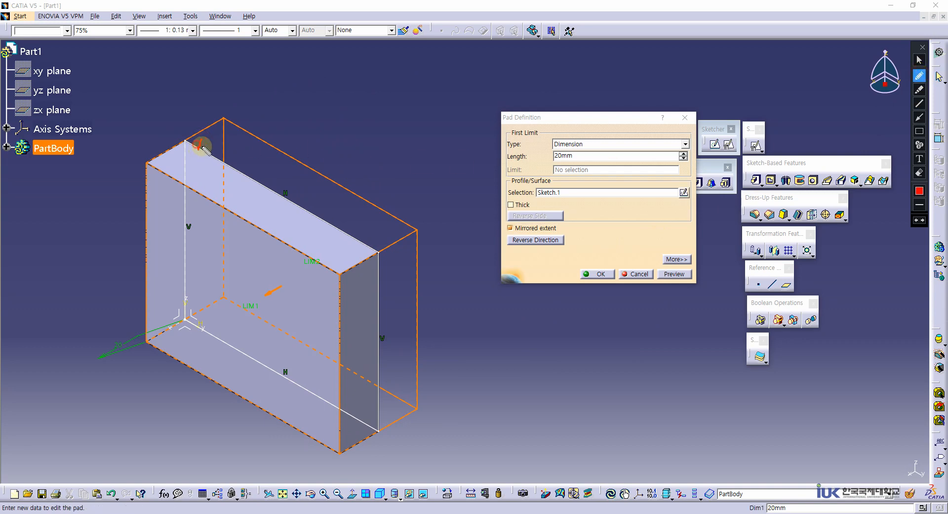
mouse_move(186, 139)
left_mouse_down()
mouse_move(239, 182)
mouse_move(258, 174)
left_mouse_up()
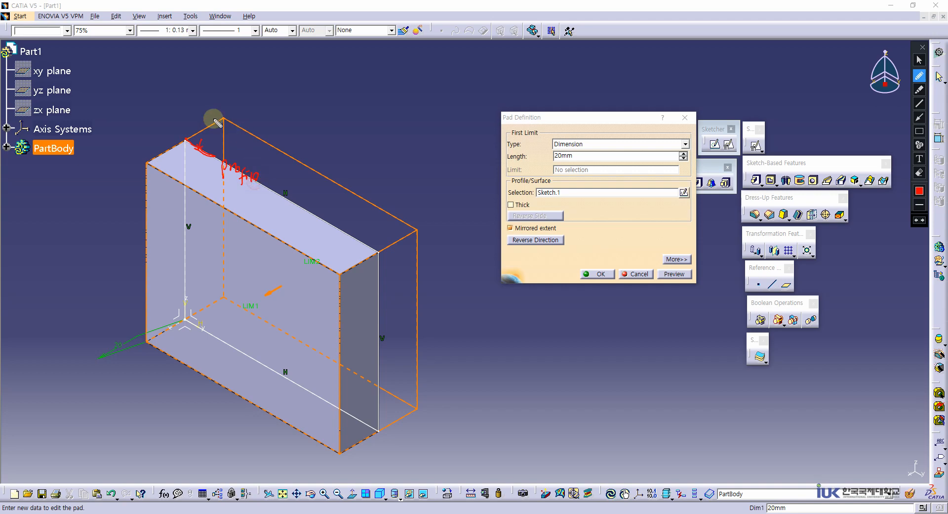
mouse_move(184, 139)
left_mouse_down()
mouse_move(158, 149)
mouse_move(137, 138)
mouse_move(140, 152)
mouse_move(141, 144)
left_mouse_up()
left_click_drag(104, 159, 115, 169)
left_click_drag(118, 163, 130, 169)
left_click_drag(137, 159, 137, 171)
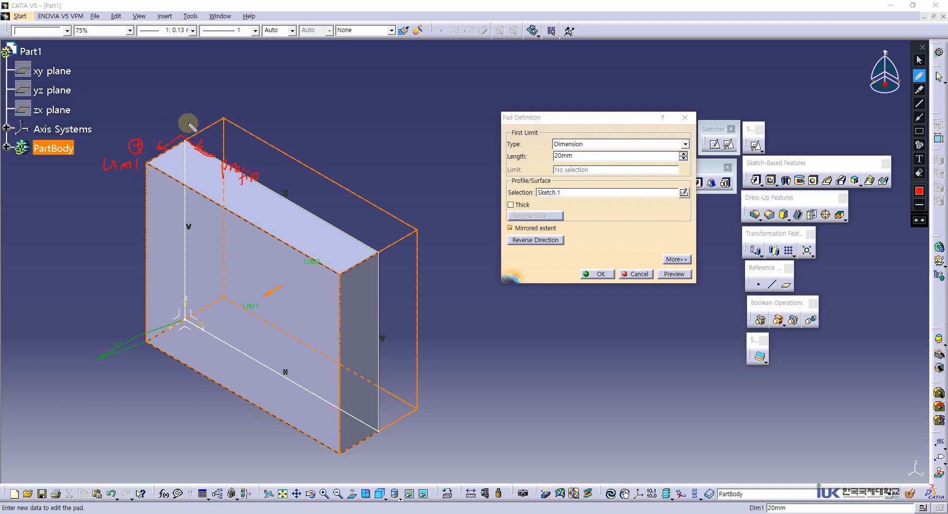
Mark the opposite extrusion with an arrow, a circled "Mirror" and "20mm", and label the pad's full depth "40mm" in red pen
mouse_move(190, 132)
left_mouse_down()
mouse_move(205, 102)
mouse_move(254, 98)
left_mouse_up()
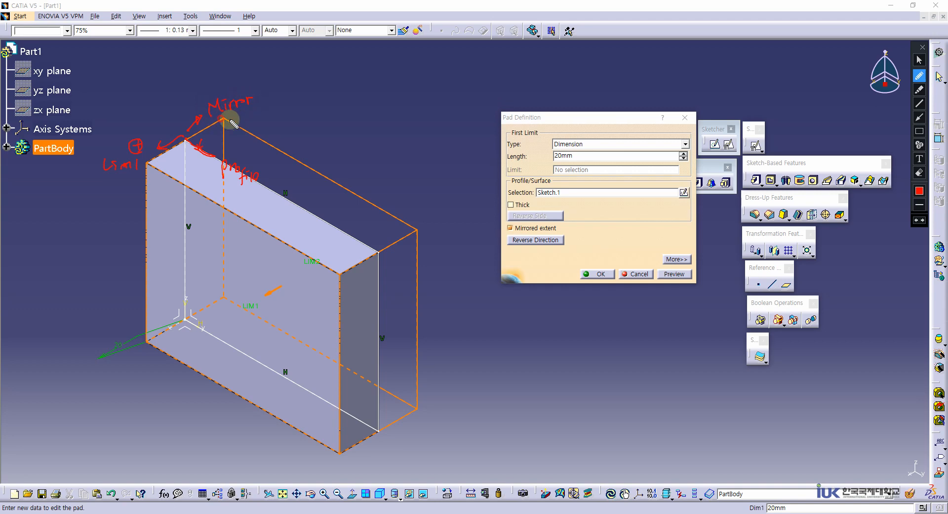
mouse_move(196, 146)
left_mouse_down()
mouse_move(200, 116)
mouse_move(221, 122)
left_mouse_up()
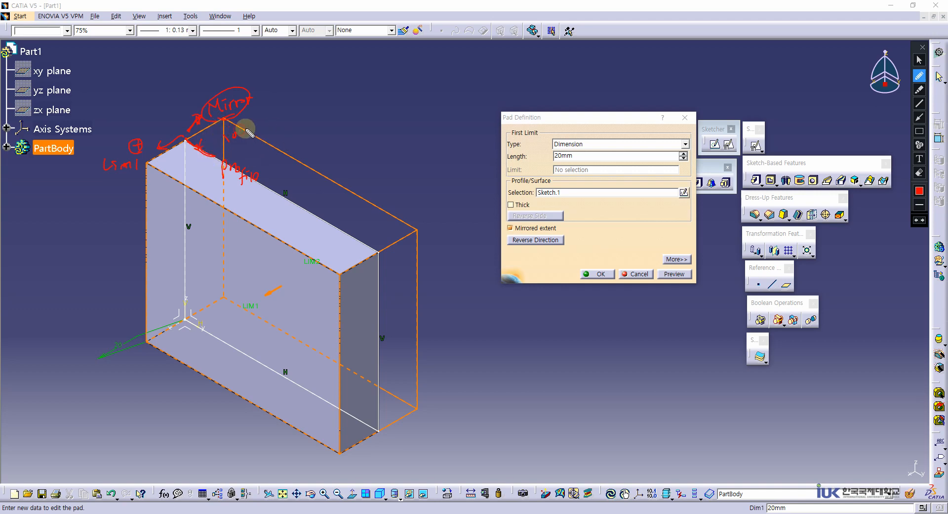
left_click_drag(219, 139, 230, 141)
left_click_drag(233, 133, 267, 120)
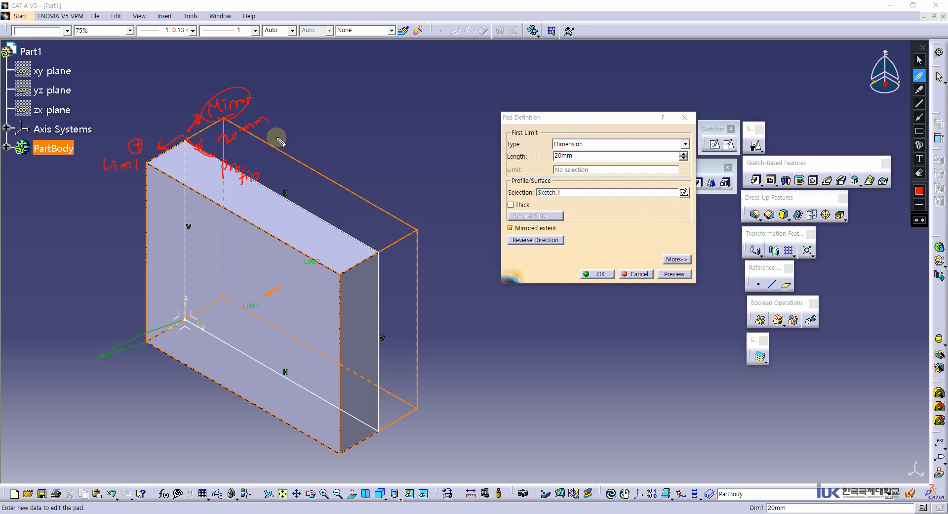
mouse_move(352, 290)
left_mouse_down()
mouse_move(370, 275)
mouse_move(356, 290)
mouse_move(423, 272)
left_mouse_up()
left_click_drag(395, 299, 406, 280)
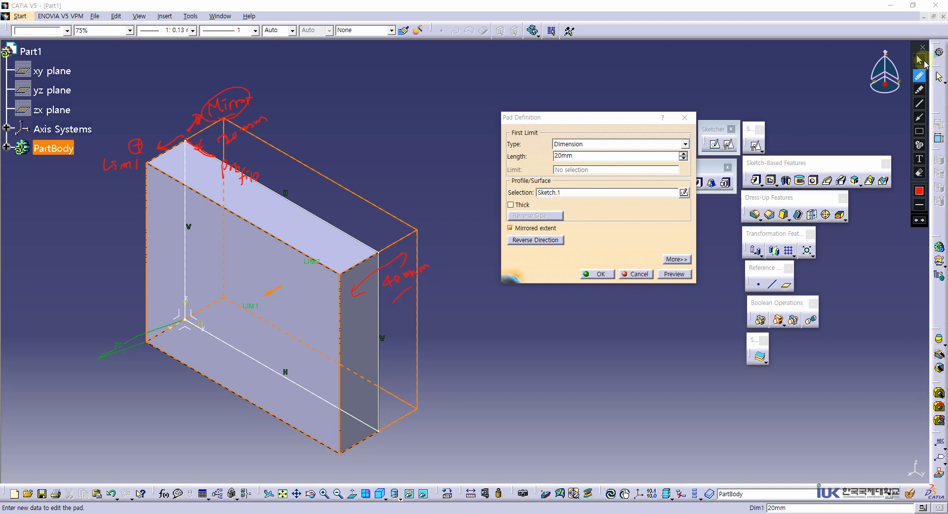
Apply the mirrored pad definition and erase all red annotations around the block
left_click(920, 60)
left_click(598, 275)
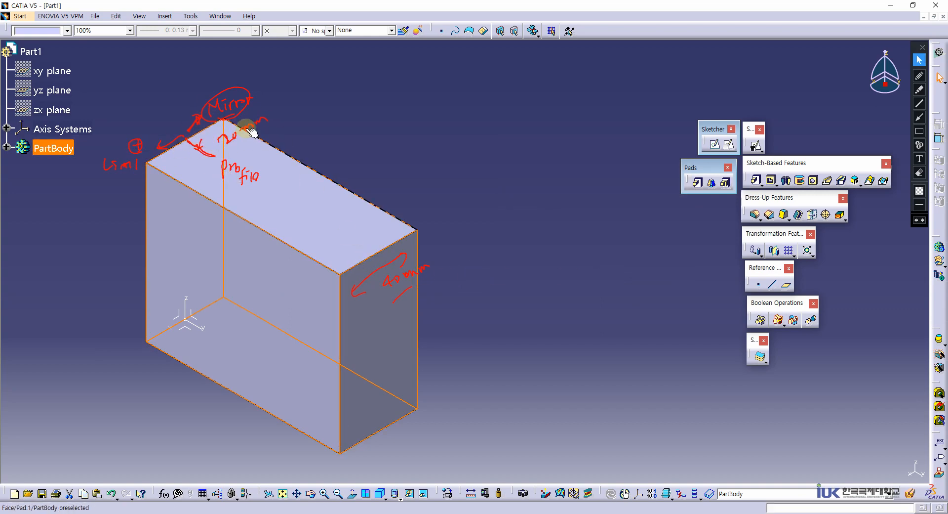
left_click(181, 165)
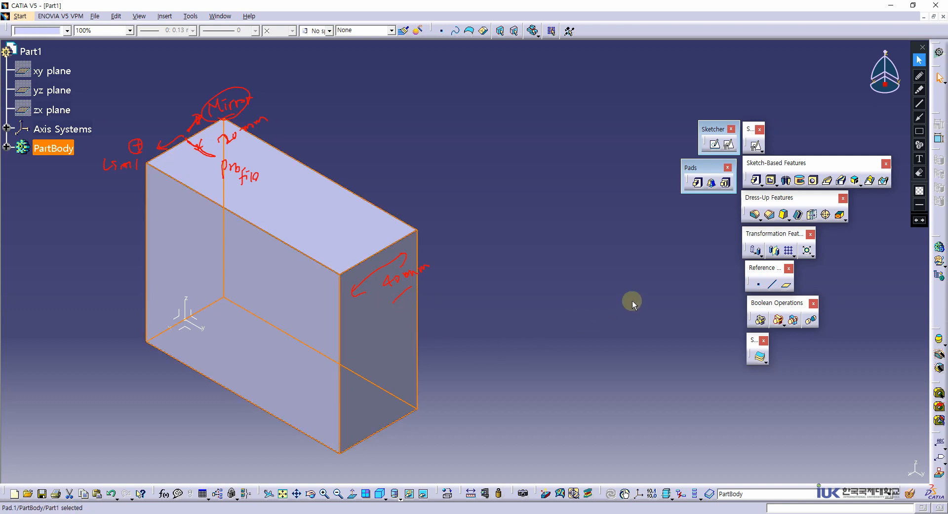
left_click(919, 172)
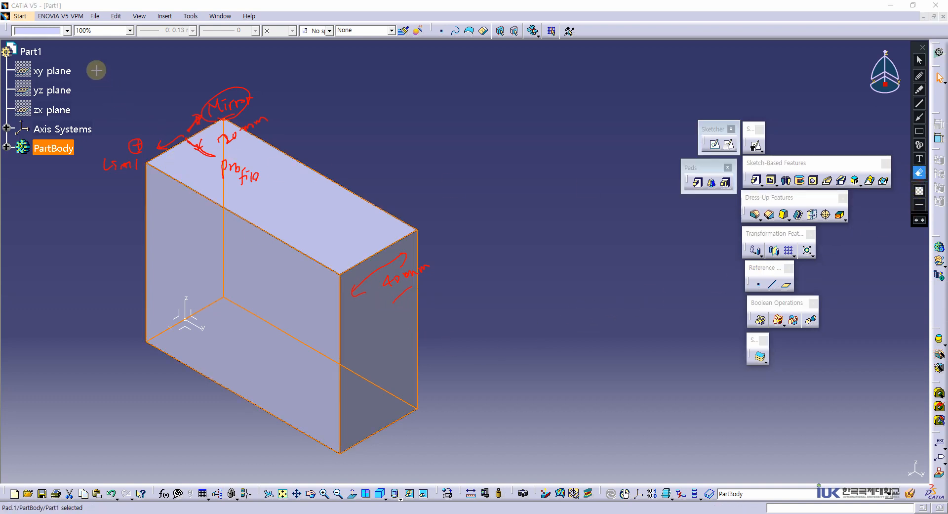
mouse_move(79, 117)
left_mouse_down()
mouse_move(244, 334)
mouse_move(557, 430)
left_mouse_up()
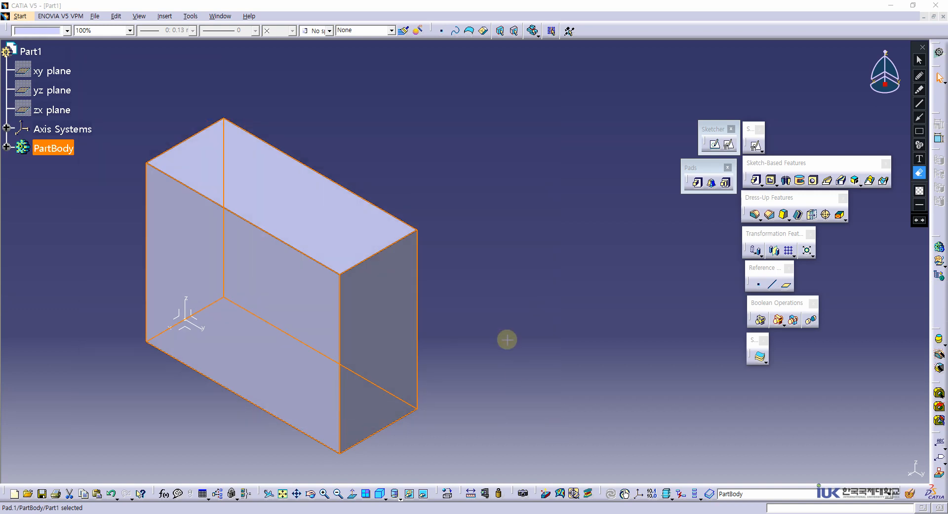
Switch to the PDF reader and read pages 127 and 128 on the pad's Mirrored extent and Reverse Direction options
key("alt+Tab")
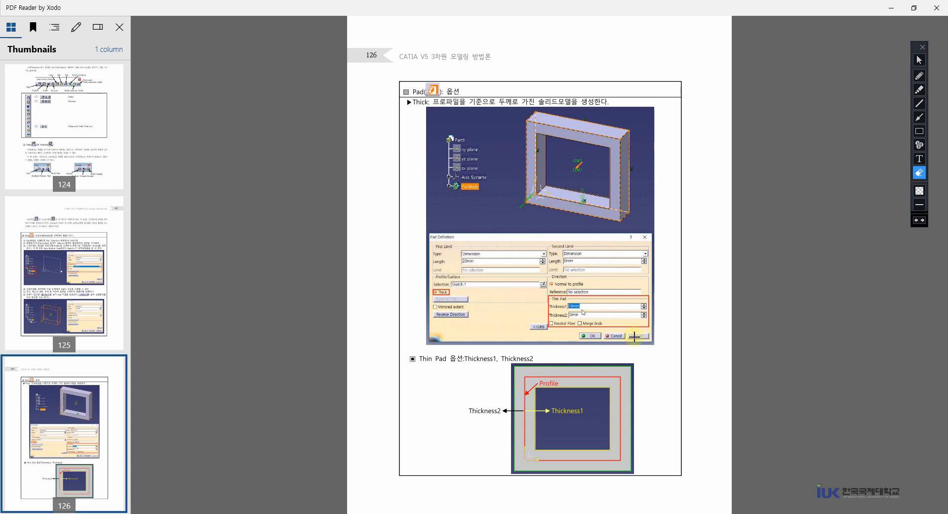
left_click(919, 60)
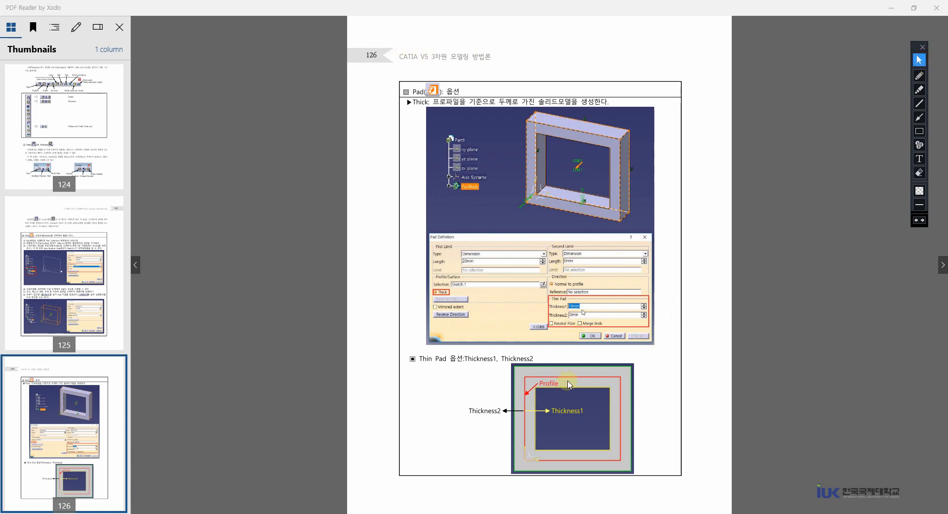
scroll(584, 335, "down", 1)
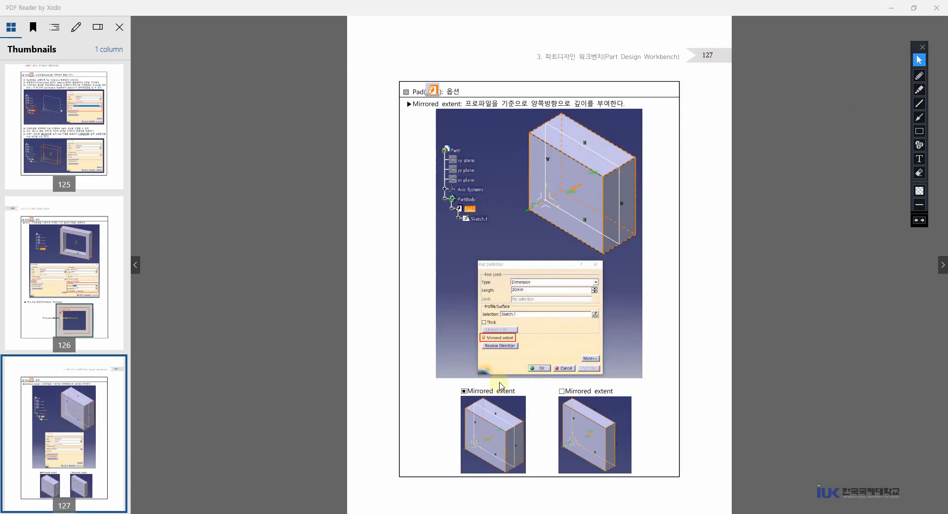
scroll(500, 385, "up", 5, "ctrl")
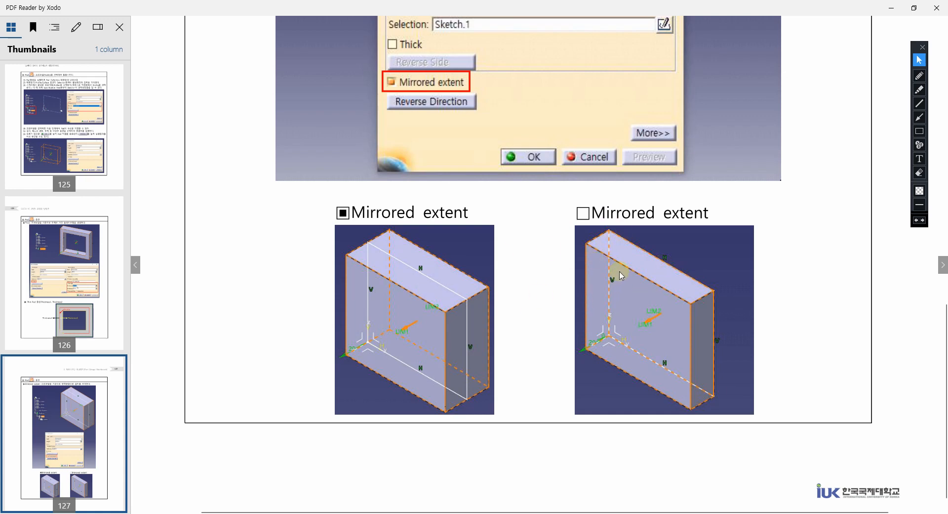
scroll(620, 275, "down", 5, "ctrl")
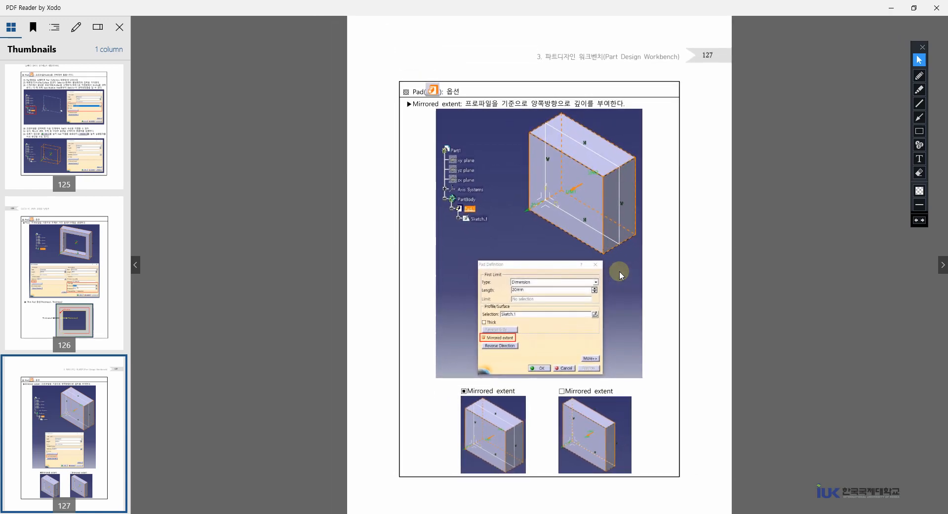
scroll(620, 271, "down", 1)
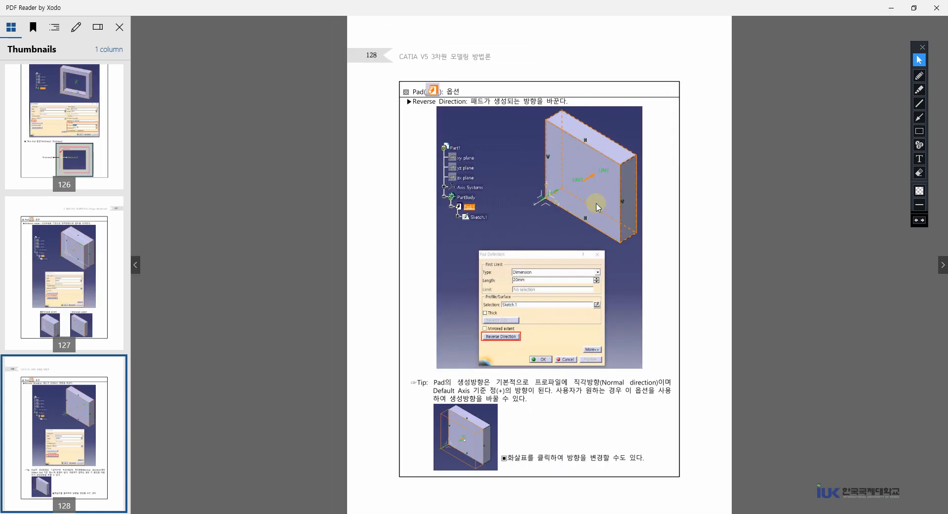
scroll(535, 137, "up", 5, "ctrl")
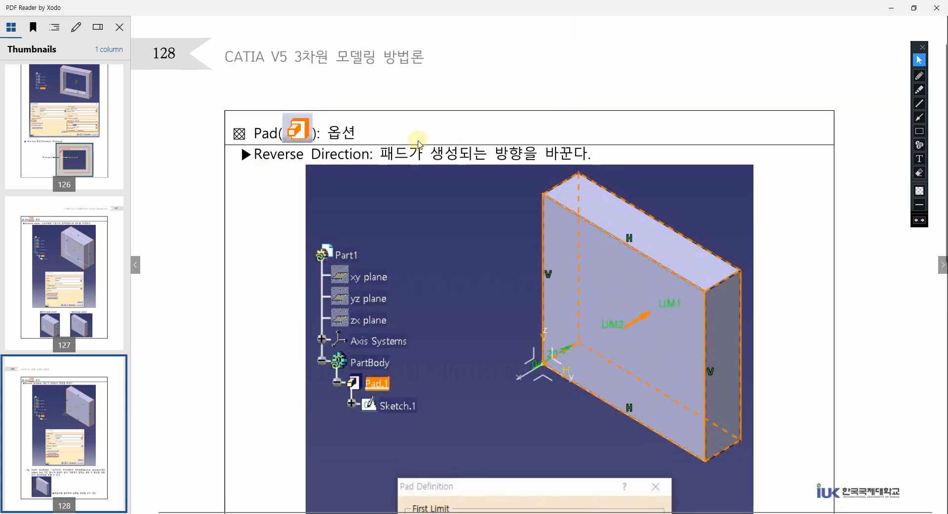
Switch back to CATIA and undo the pad's mirrored extent
key("alt+Tab")
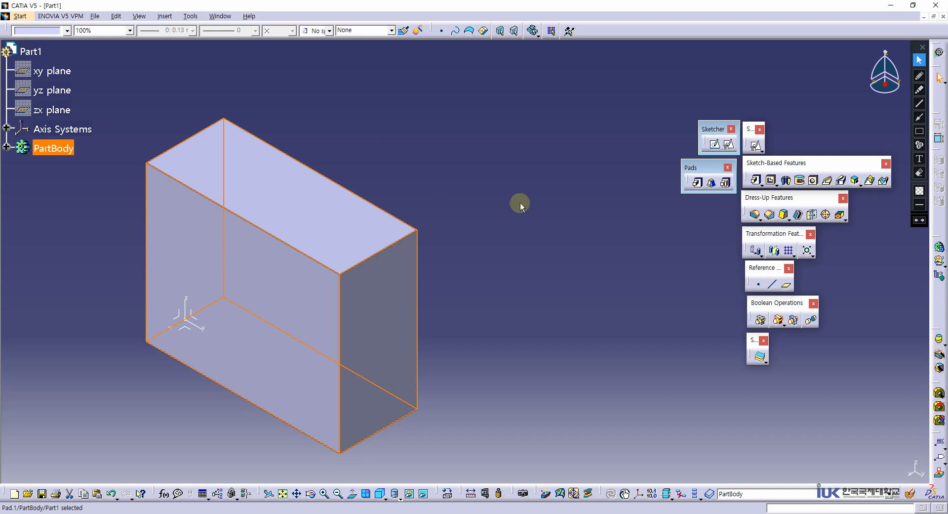
middle_click_drag(504, 265, 559, 188)
left_click(554, 236)
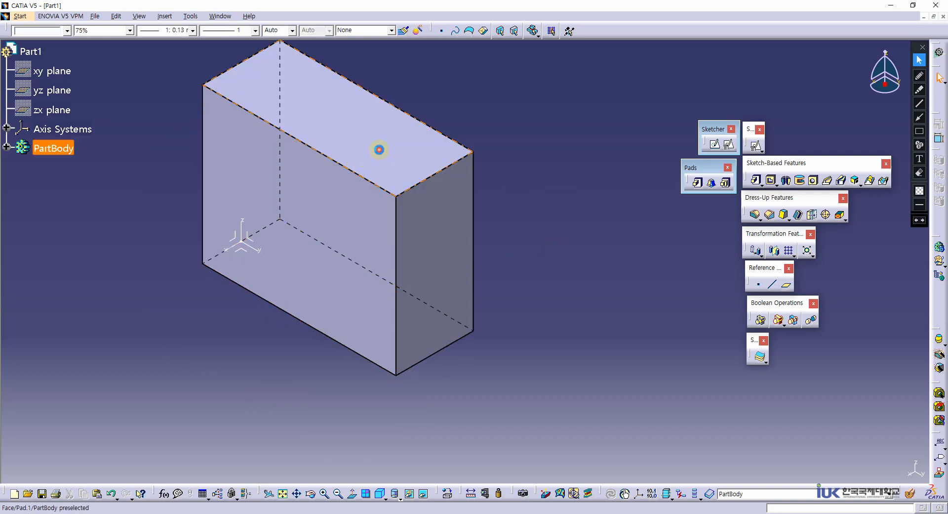
double_click(379, 150)
left_click(640, 274)
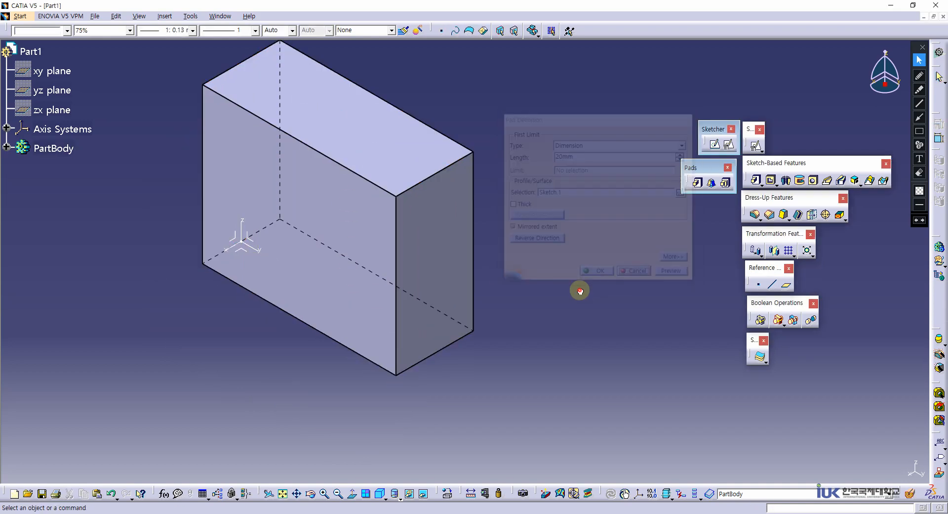
key("ctrl+z")
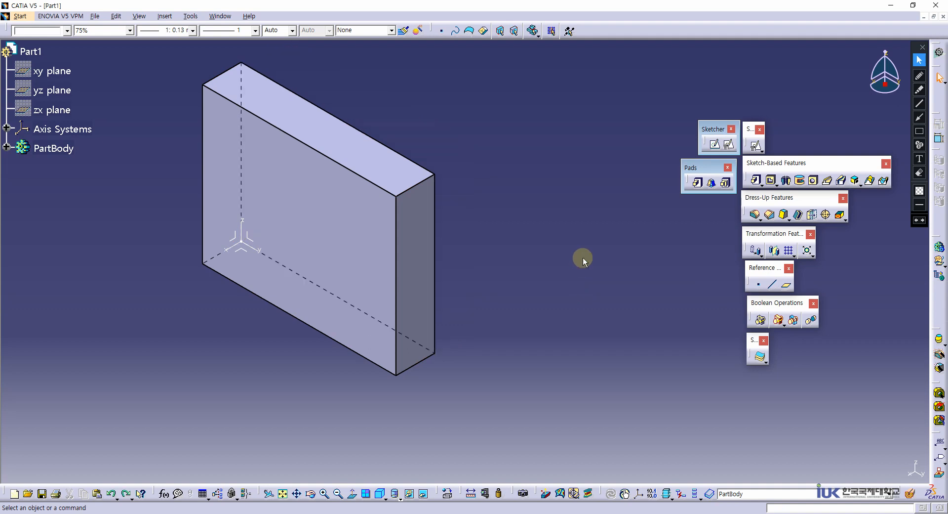
Open the definition of the 20 mm pad for editing
middle_click_drag(570, 254, 648, 275)
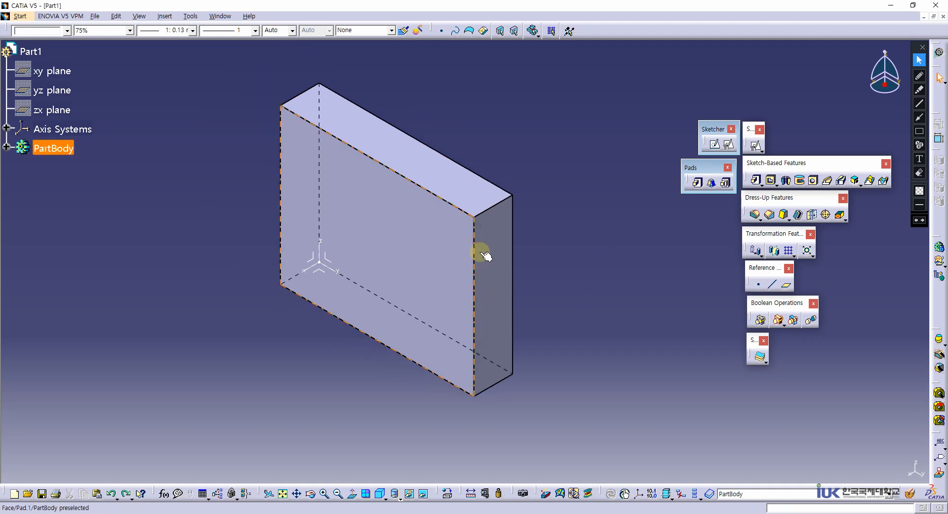
double_click(432, 239)
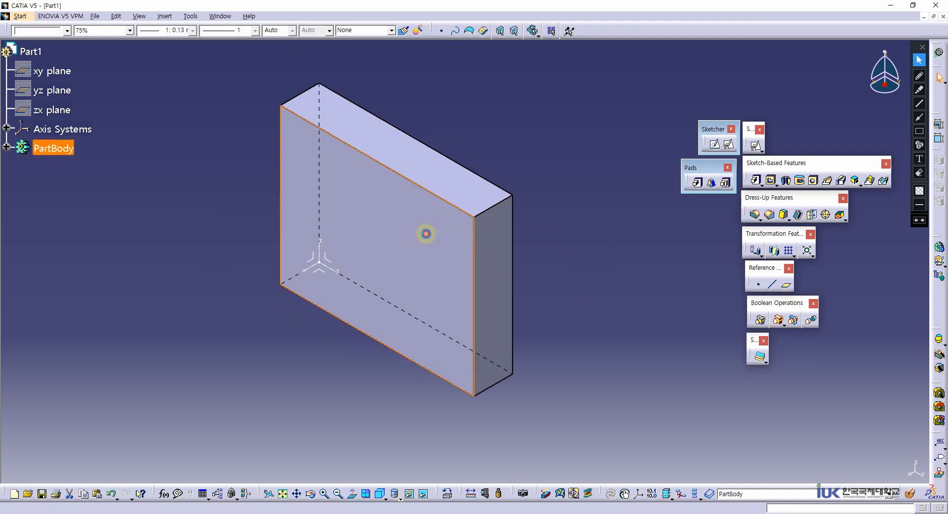
middle_click_drag(417, 183, 326, 149)
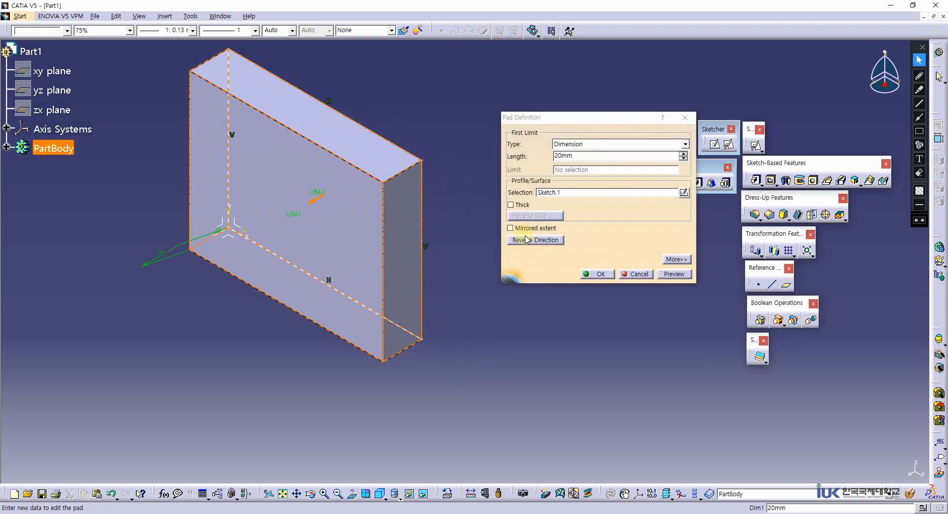
left_click(561, 120)
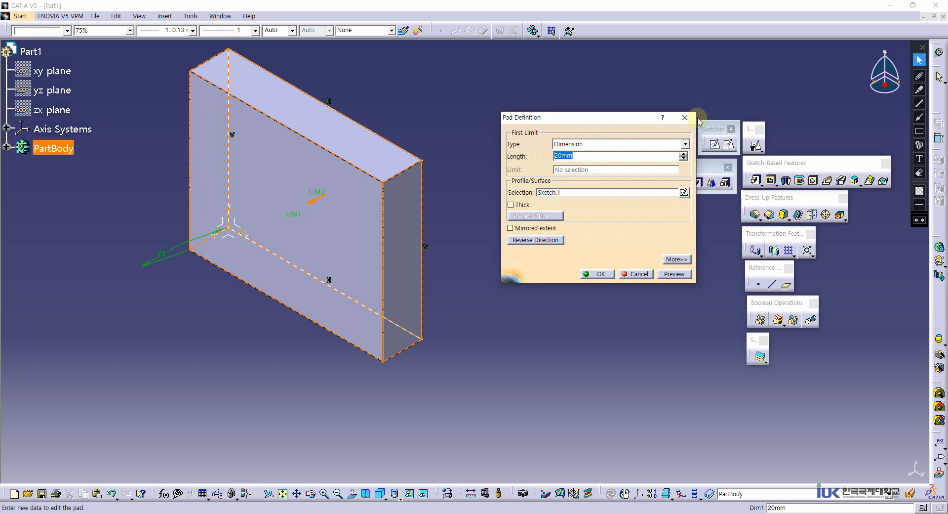
Circle "Pad Definition" and Reverse Direction in red pen, and handwrite "방향을 반대로" with a bracketed Korean note below
left_click(919, 75)
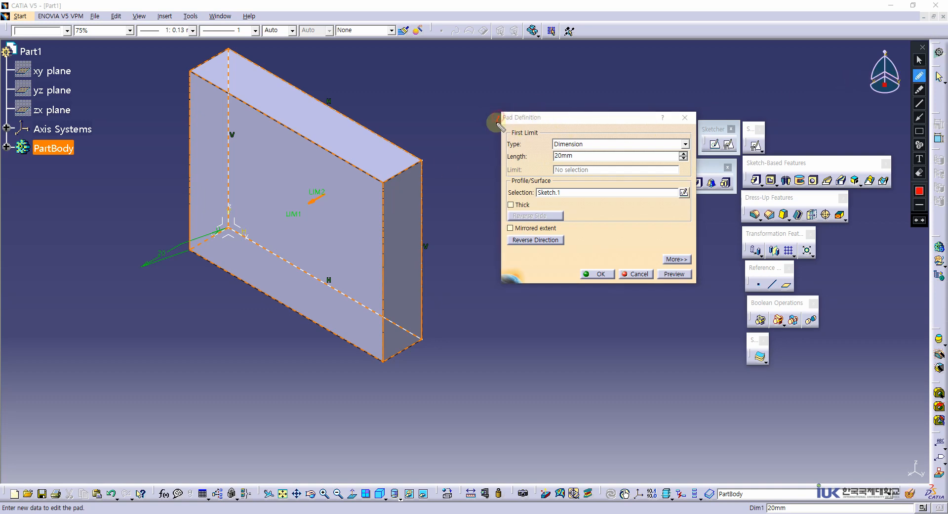
left_click_drag(499, 125, 497, 117)
mouse_move(505, 244)
left_mouse_down()
mouse_move(563, 244)
mouse_move(507, 234)
mouse_move(499, 246)
left_mouse_up()
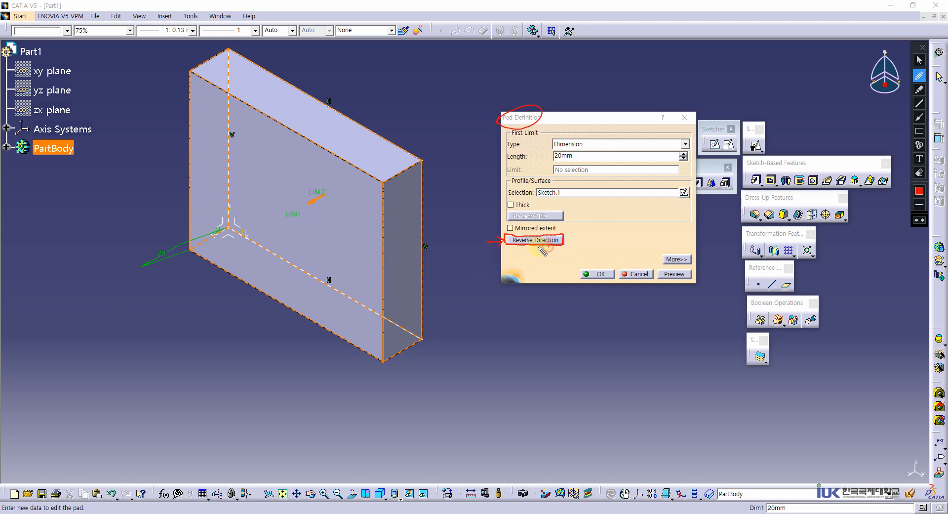
left_click_drag(552, 235, 536, 238)
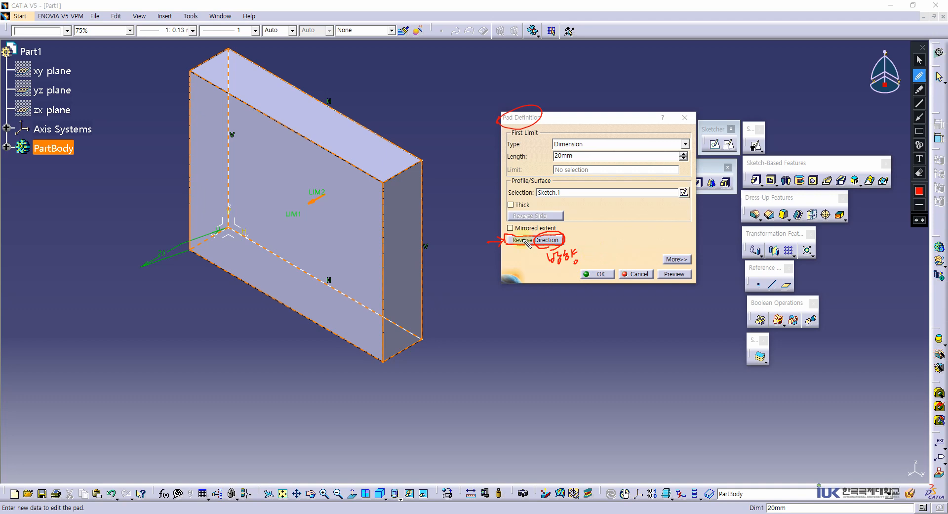
left_click_drag(505, 240, 536, 239)
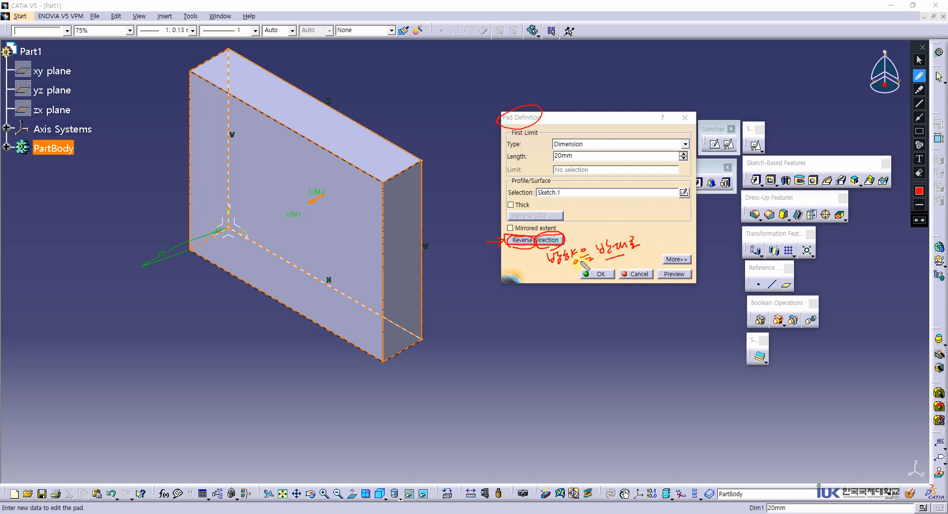
mouse_move(536, 304)
left_mouse_down()
mouse_move(642, 292)
mouse_move(648, 304)
mouse_move(545, 313)
mouse_move(573, 320)
left_mouse_up()
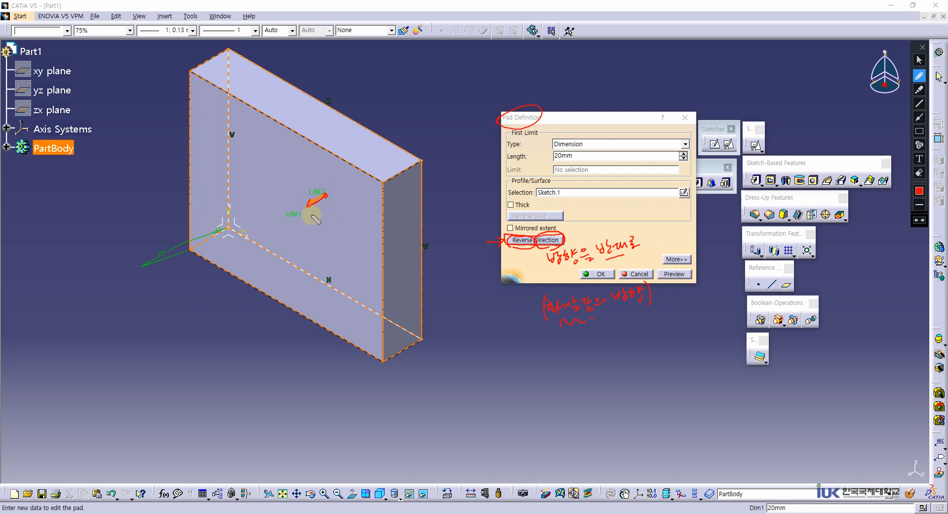
Mark the extrusion arrow with a red circled plus, and draw the opposite arrow, a circled minus and "-20mm" in light cyan
left_click_drag(315, 216, 318, 217)
left_click_drag(312, 215, 312, 226)
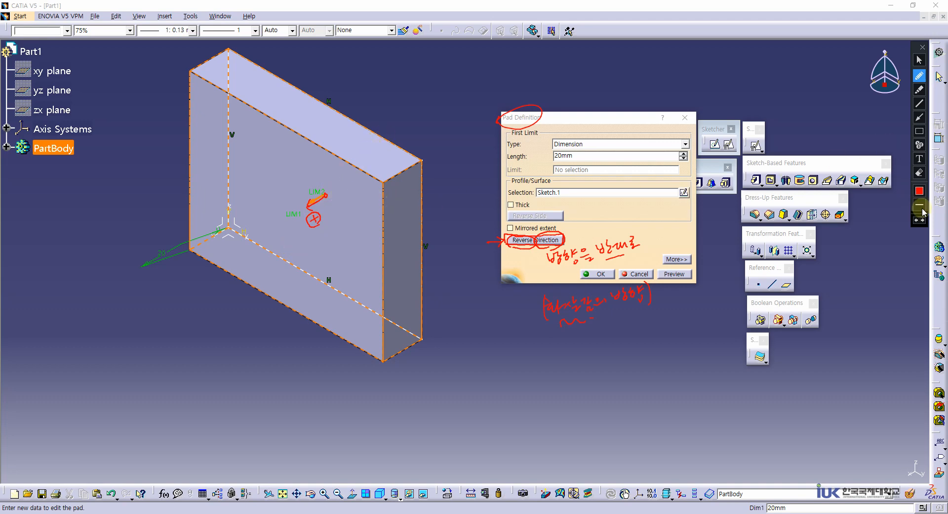
left_click(919, 190)
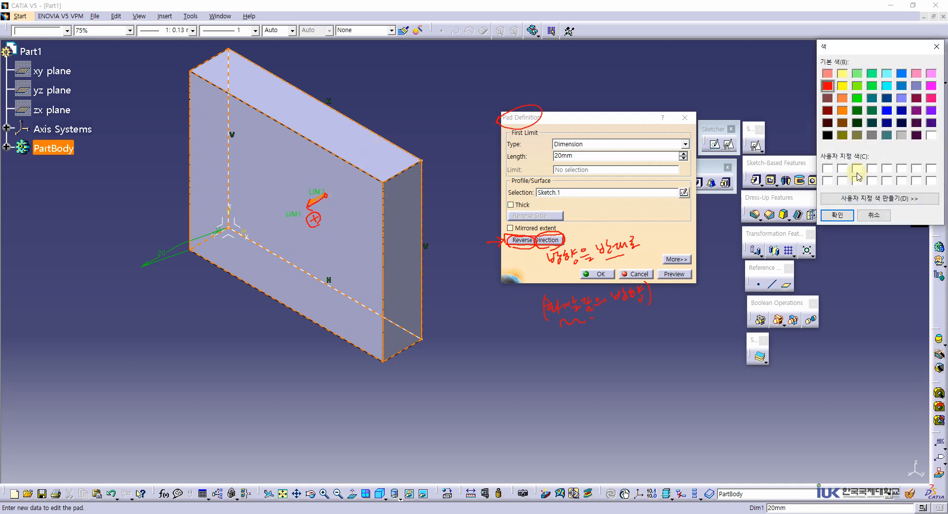
left_click(887, 75)
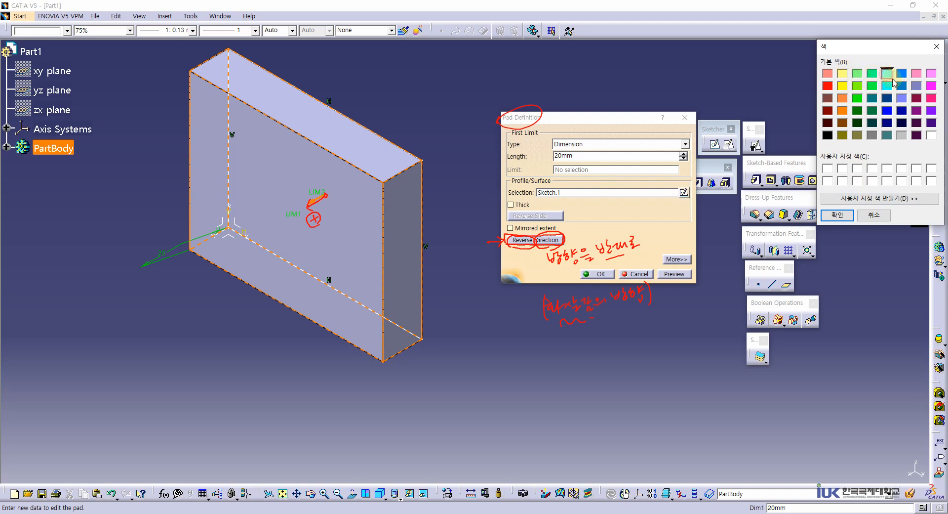
left_click(838, 215)
left_click_drag(330, 195, 347, 181)
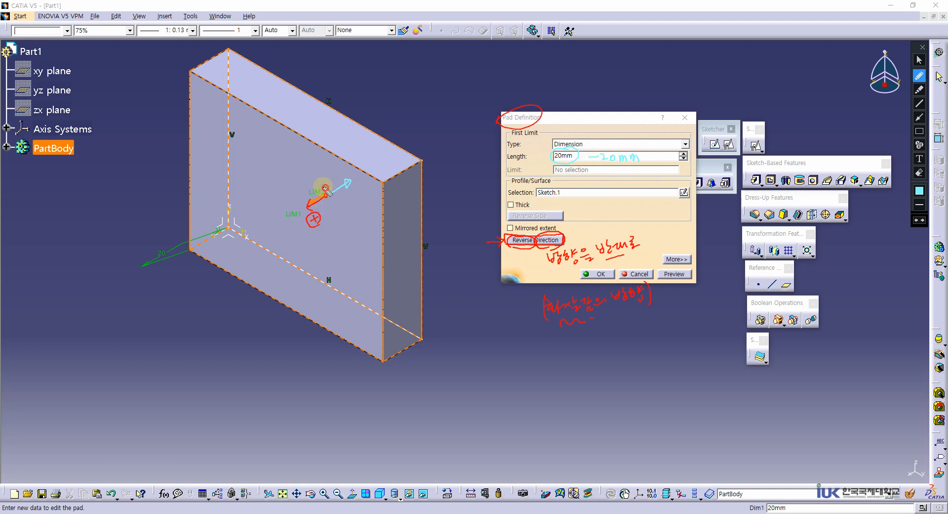
mouse_move(367, 178)
left_mouse_down()
mouse_move(357, 193)
mouse_move(369, 185)
left_mouse_up()
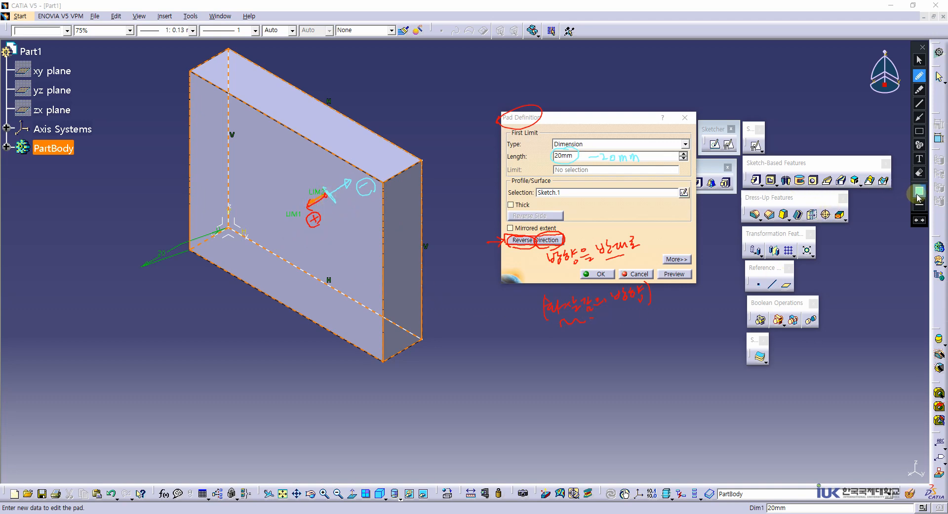
Erase all pen annotations over the pad definition and the block, and leave drawing mode
left_click(920, 172)
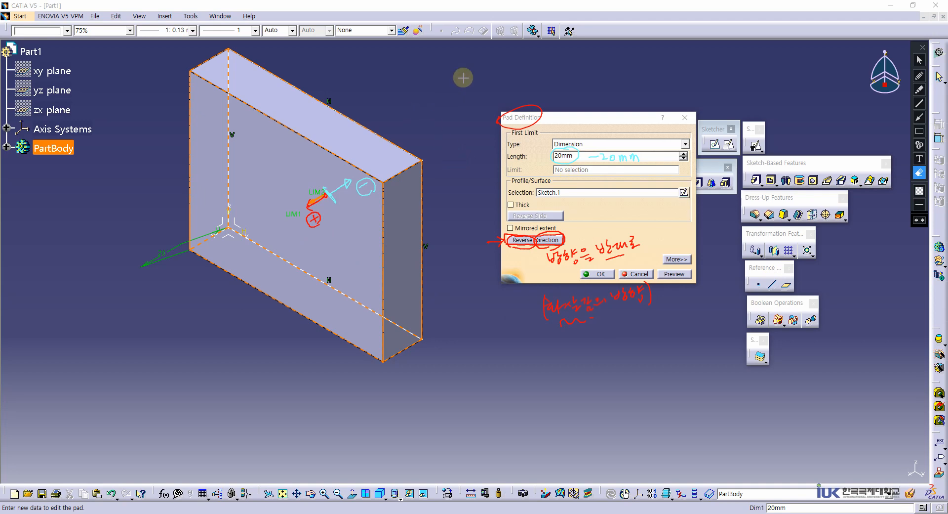
left_click_drag(464, 77, 767, 389)
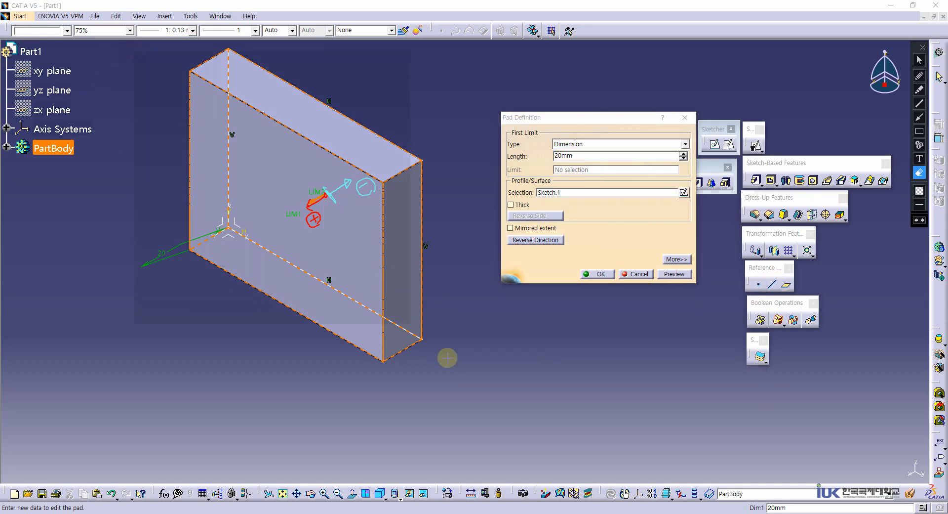
mouse_move(290, 227)
left_mouse_down()
mouse_move(306, 201)
mouse_move(327, 202)
left_mouse_up()
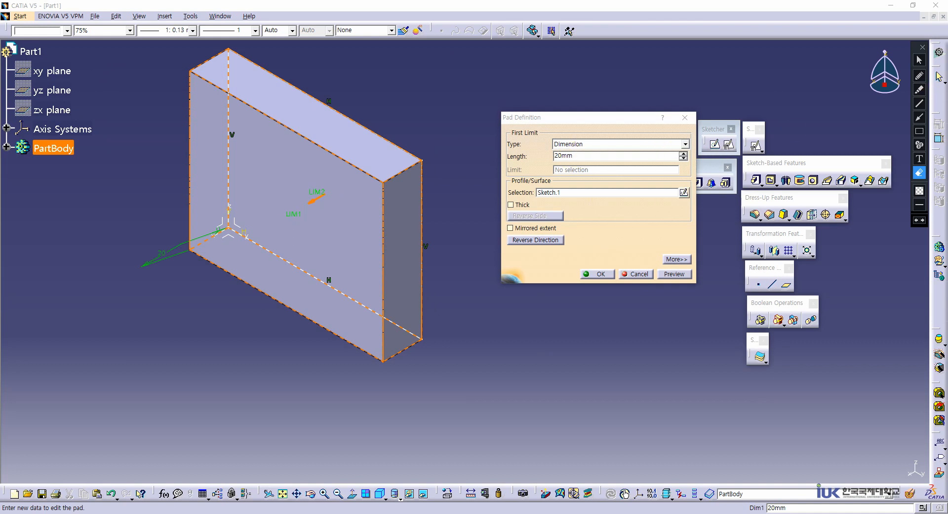
left_click(920, 74)
left_click(919, 61)
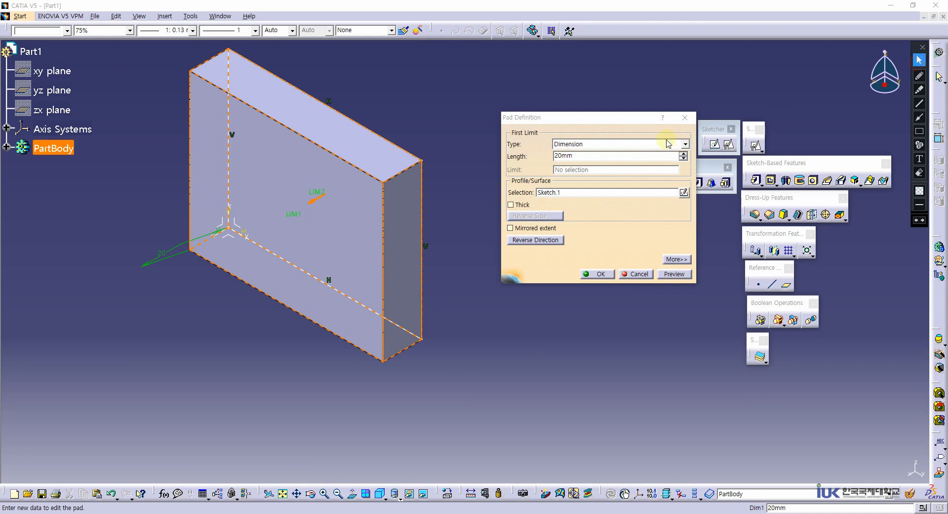
Set the pad's length to -20 mm, preview it and view the block from its narrow side
left_click(554, 156)
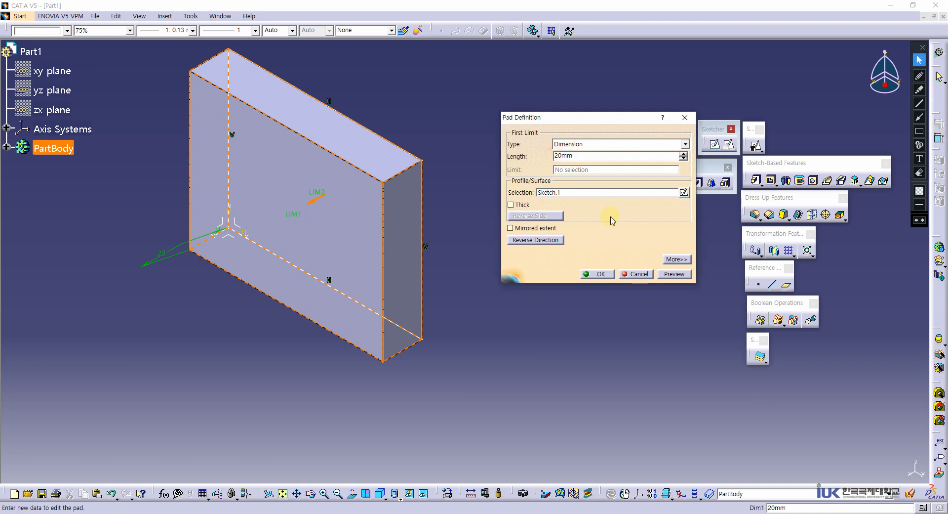
type("-")
left_click(675, 274)
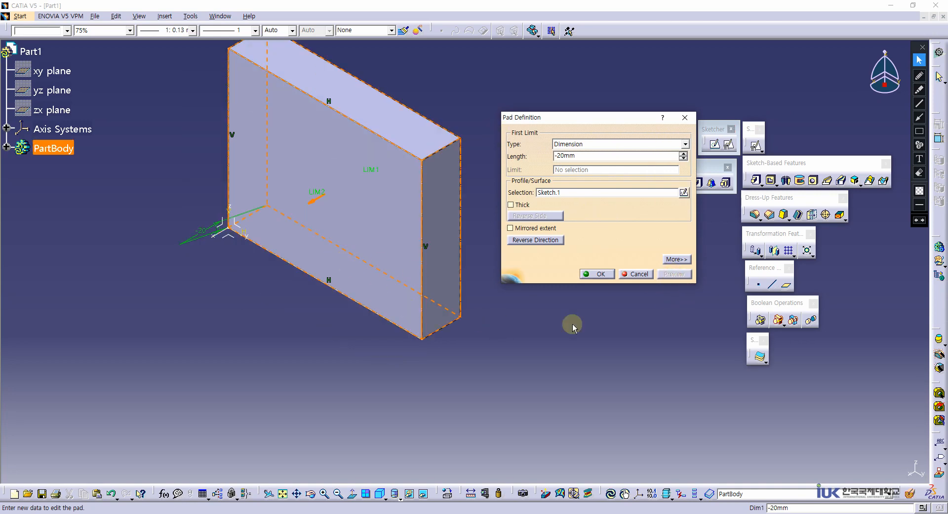
middle_click_drag(336, 329, 290, 244)
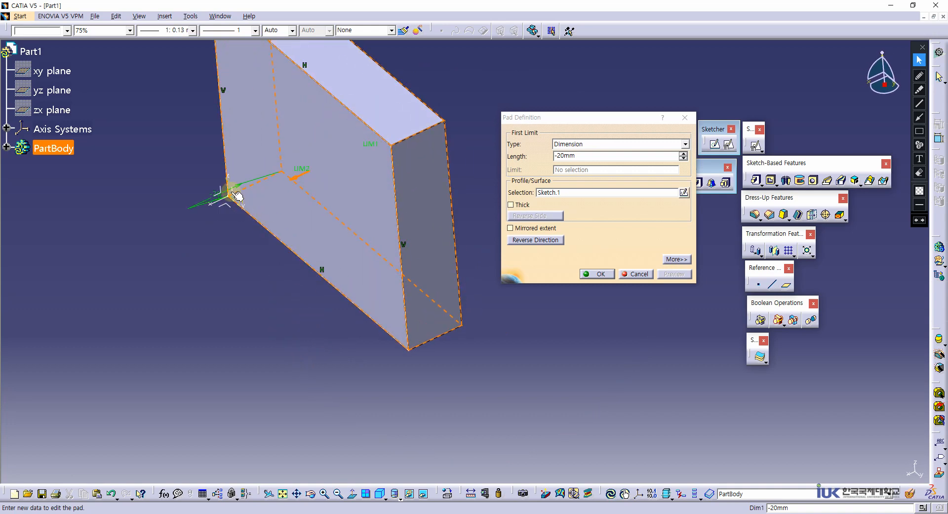
middle_click_drag(238, 196, 374, 243)
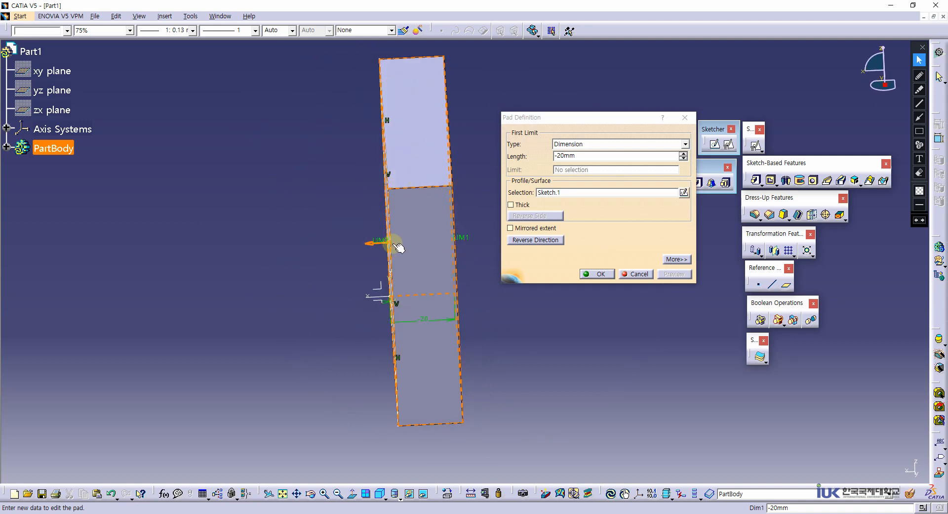
Mark the sketch plane in red pen, with a plus arrow along the extrusion direction and a circled minus arrow opposite
left_click(920, 75)
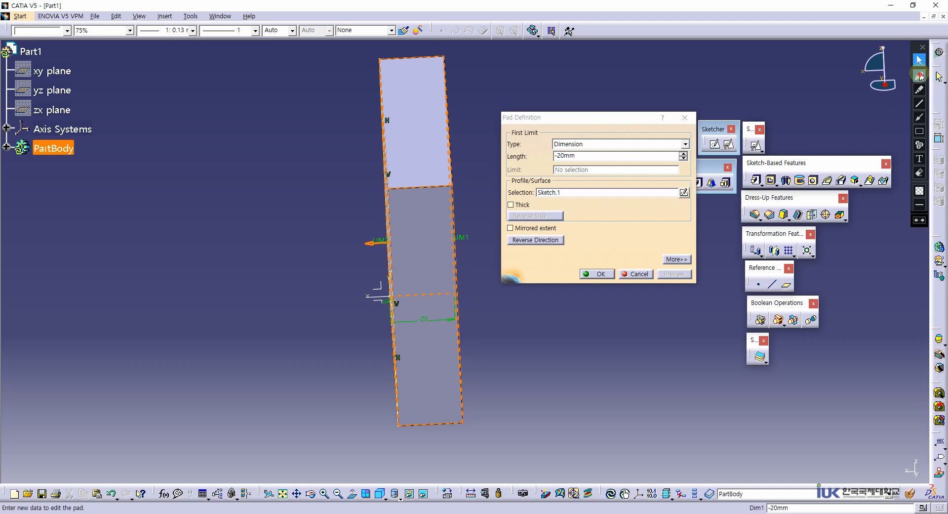
left_click(918, 190)
left_click(827, 88)
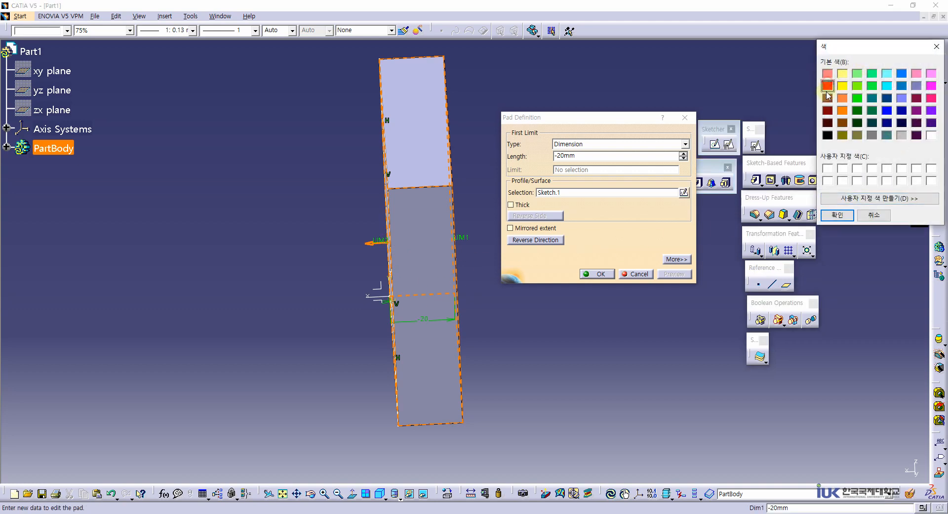
left_click(837, 215)
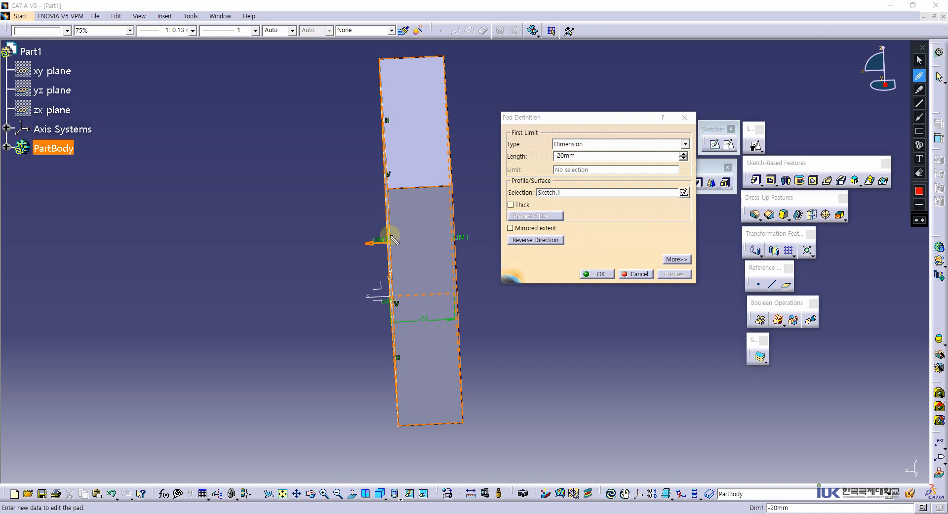
left_click_drag(391, 236, 389, 249)
mouse_move(389, 209)
left_mouse_down()
mouse_move(356, 223)
mouse_move(372, 250)
left_mouse_up()
mouse_move(394, 242)
left_mouse_down()
mouse_move(415, 239)
mouse_move(408, 245)
mouse_move(407, 226)
mouse_move(420, 215)
mouse_move(420, 224)
left_mouse_up()
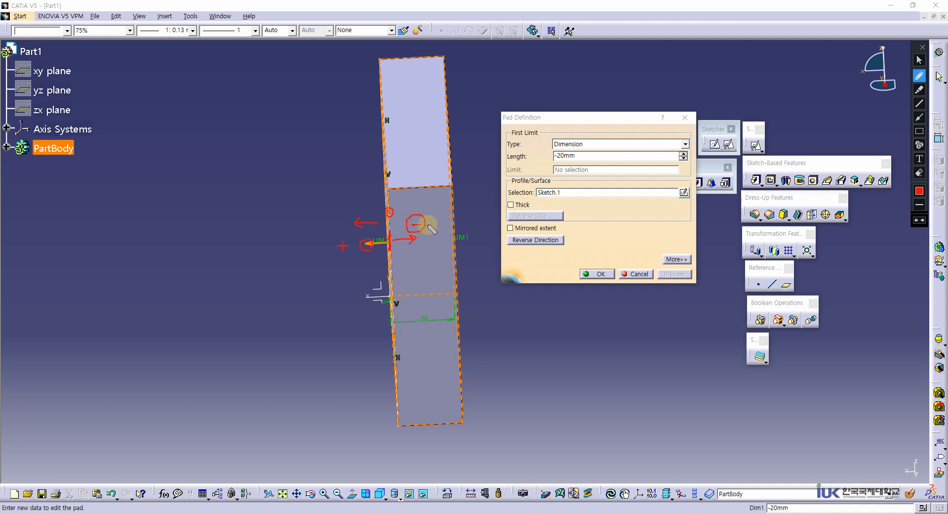
Label the block's thickness "20", circle the -20mm length and retrace the opposing direction arrows in red pen
left_click_drag(390, 189, 398, 173)
mouse_move(452, 185)
left_mouse_down()
mouse_move(461, 171)
mouse_move(393, 186)
mouse_move(428, 172)
left_mouse_up()
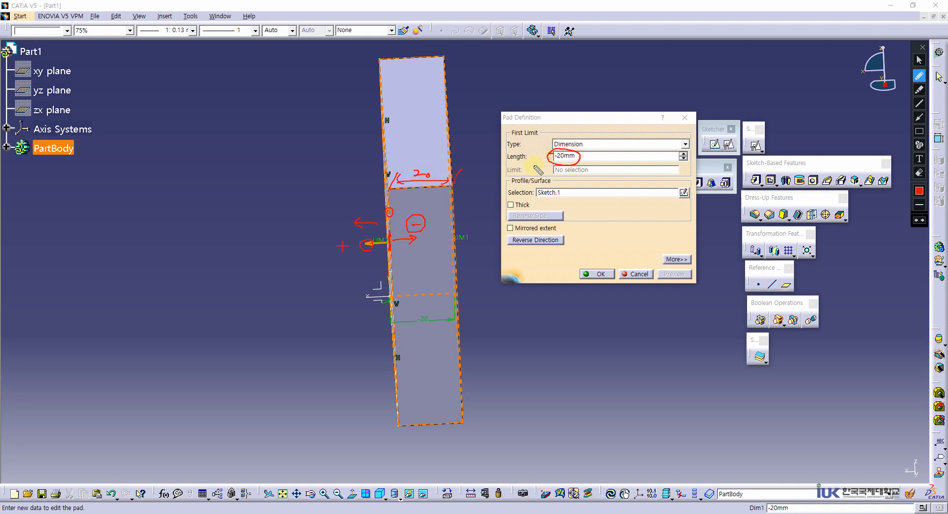
mouse_move(371, 241)
left_mouse_down()
mouse_move(356, 245)
mouse_move(416, 241)
left_mouse_up()
left_click_drag(416, 241, 409, 247)
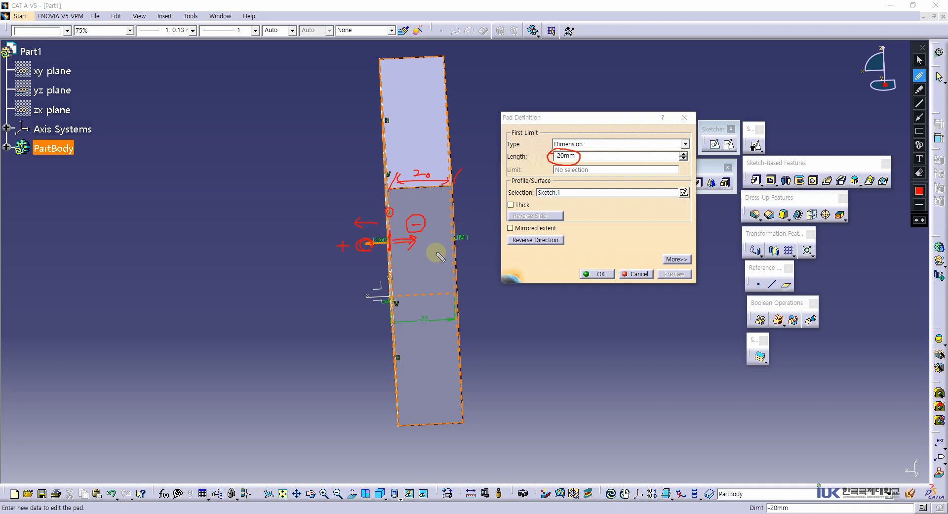
Erase all red annotations and cancel the pad's -20 mm length edit
left_click(920, 173)
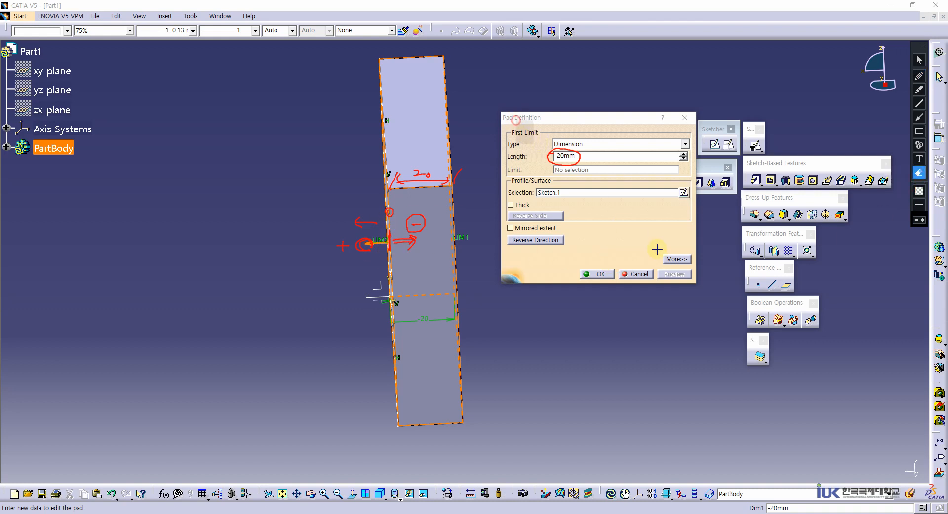
left_click_drag(517, 120, 657, 250)
left_click_drag(277, 99, 553, 418)
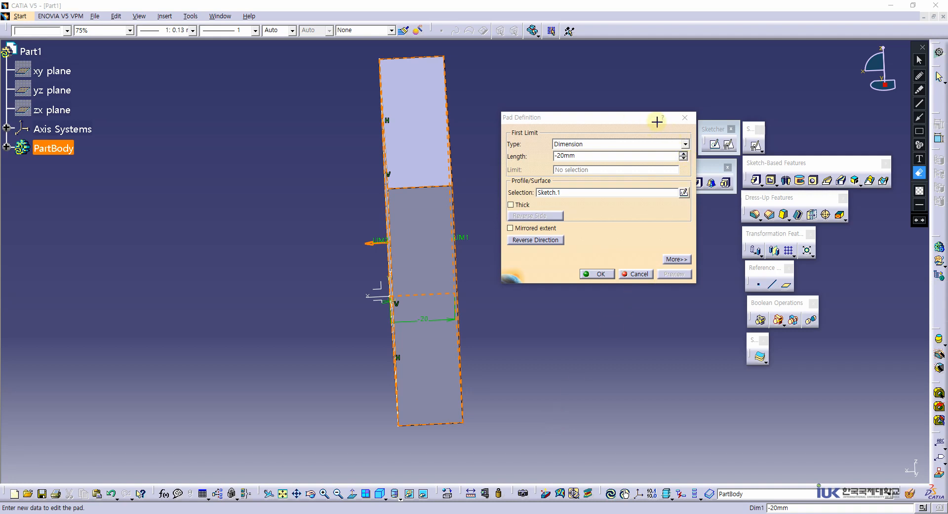
left_click(919, 59)
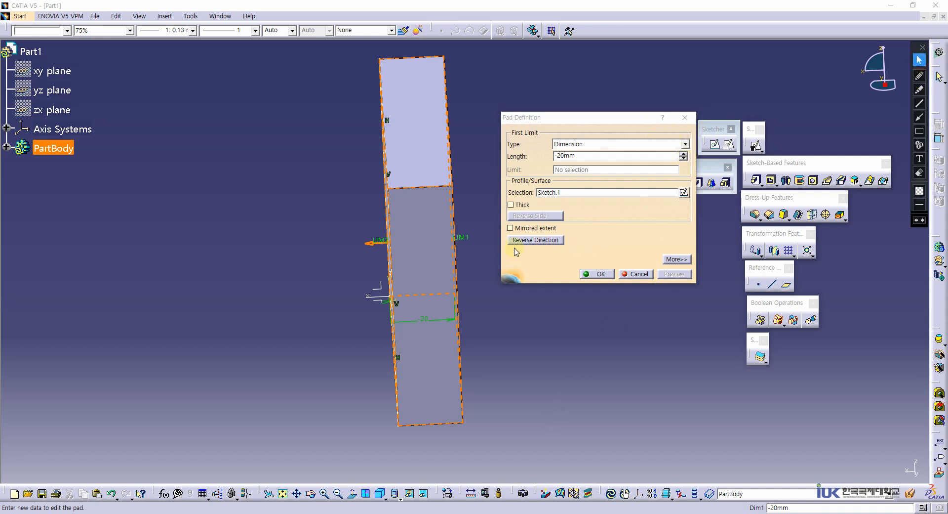
left_click(631, 276)
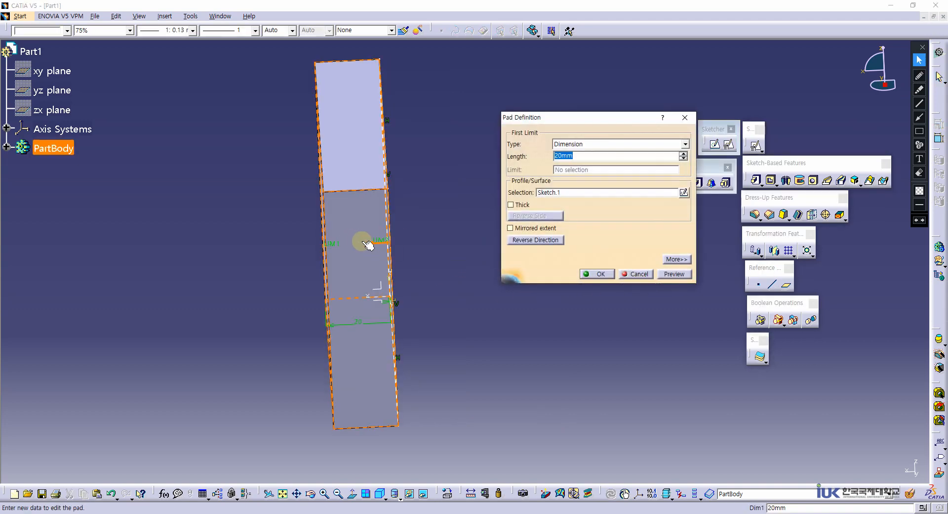
Reverse the extrusion direction of the 20 mm pad, preview it and select its length value
left_click(527, 240)
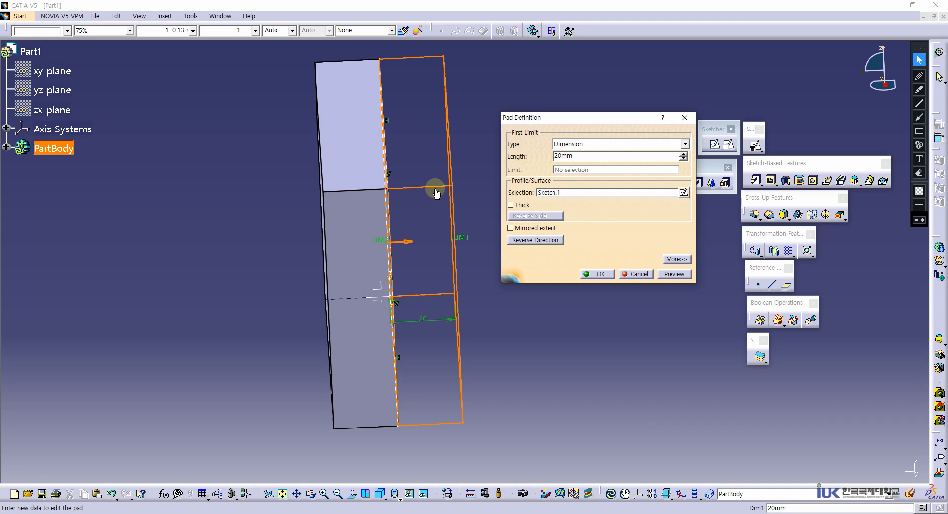
left_click(674, 275)
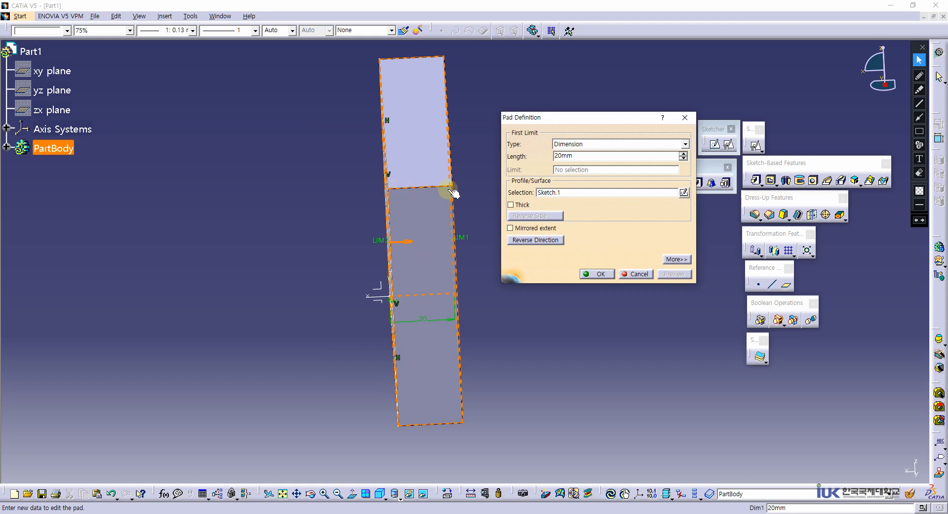
double_click(573, 155)
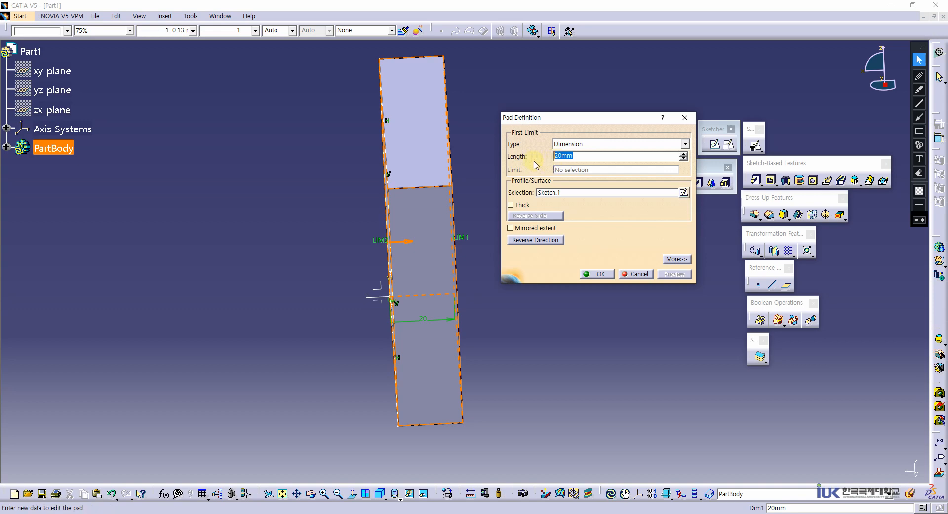
Accept the 20 mm pad with its reversed extrusion direction and clear the selection
left_click(599, 274)
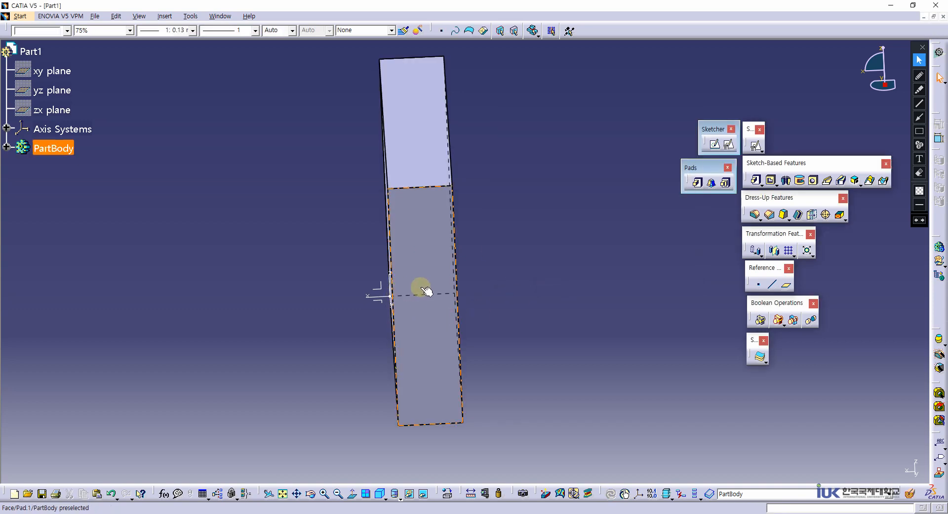
left_click(504, 276)
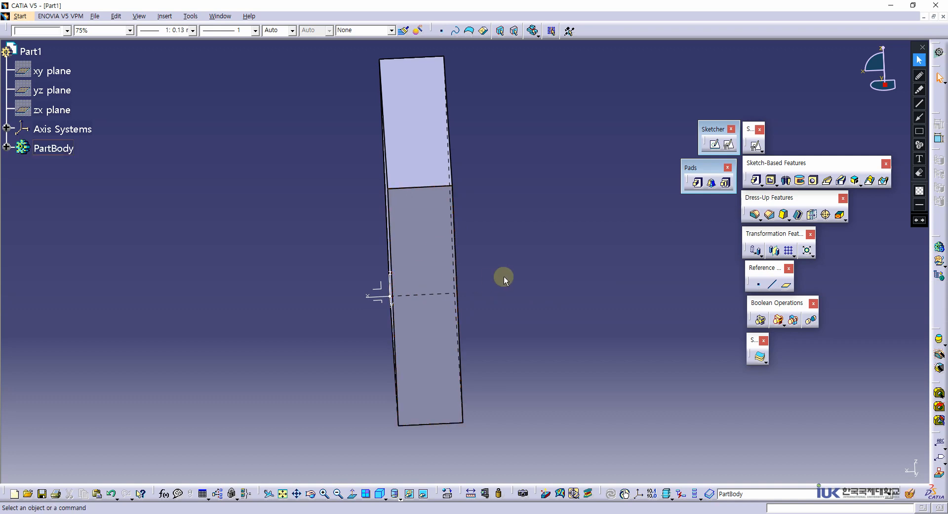
Reopen the 20 mm pad, flip its extrusion direction with the arrow on the model, accept it and show the block in isometric view
double_click(424, 239)
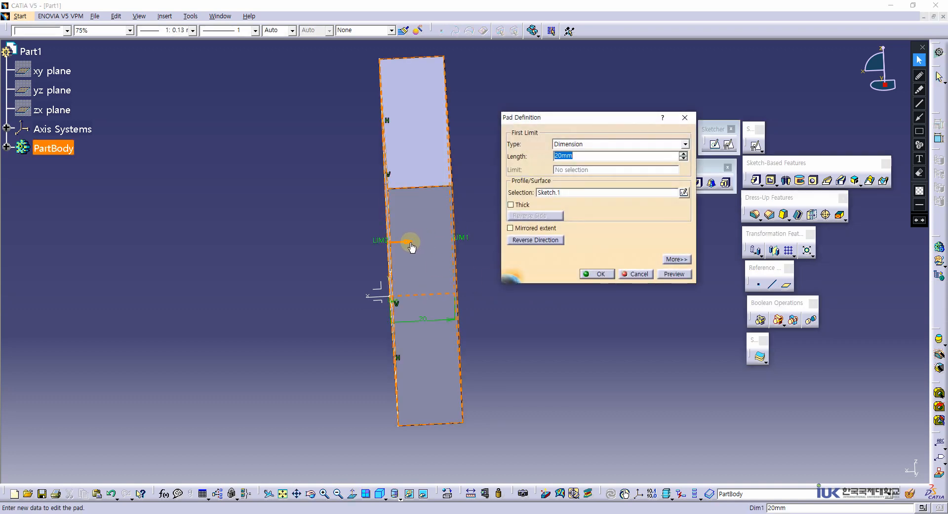
left_click(408, 242)
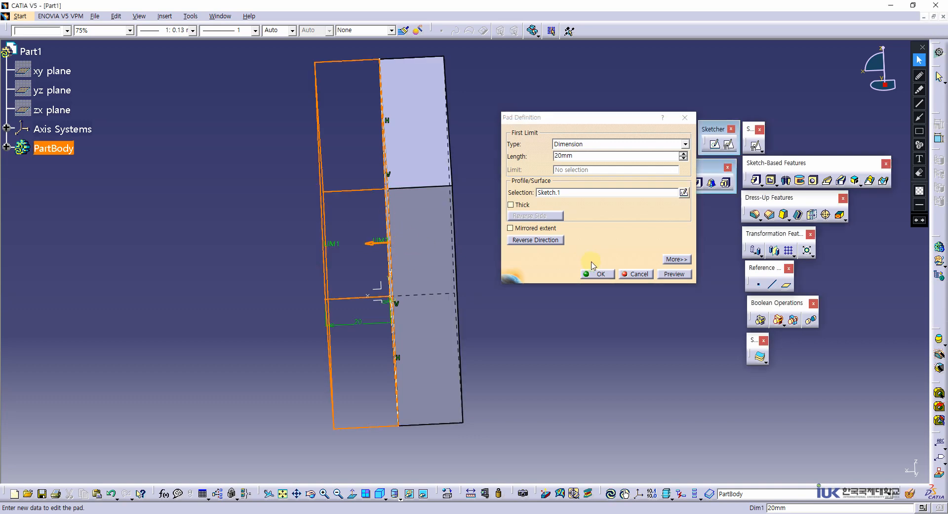
left_click(610, 274)
left_click(529, 393)
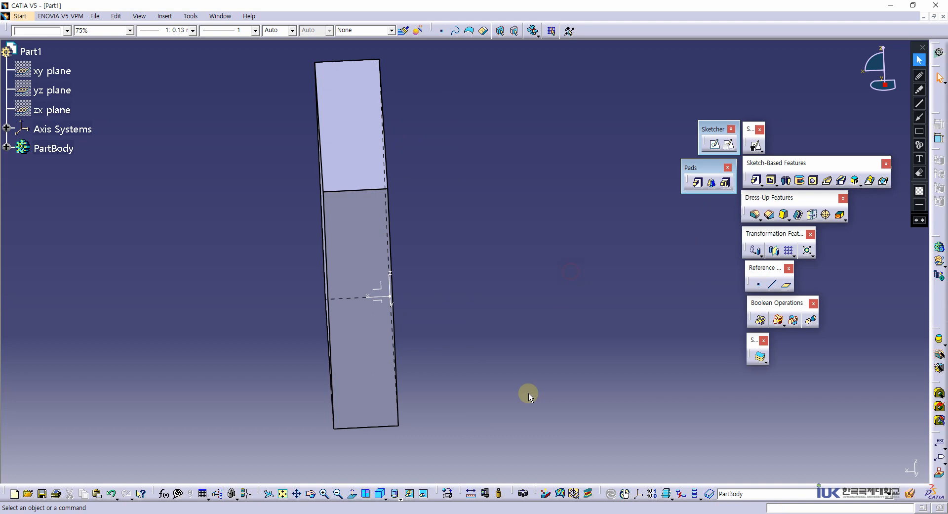
left_click(376, 498)
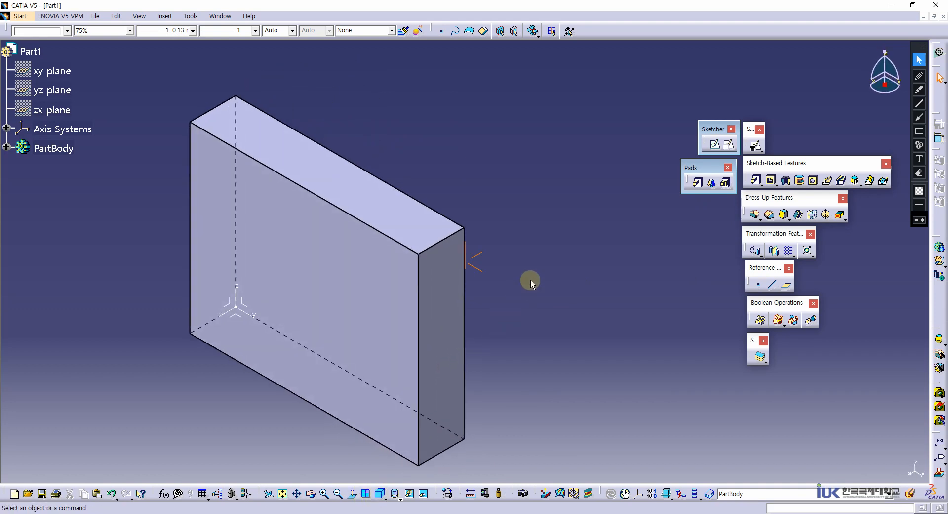
middle_click_drag(618, 230, 620, 231)
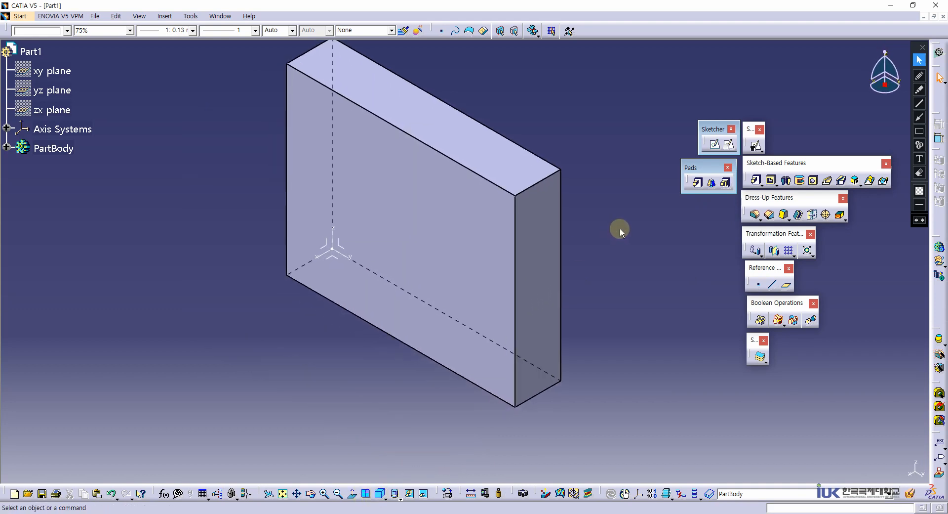
Switch to PDF Reader by Xodo, read the Reverse Direction tip on page 128 and go to the LIM1 and LIM2 options on page 129
key("alt+Tab")
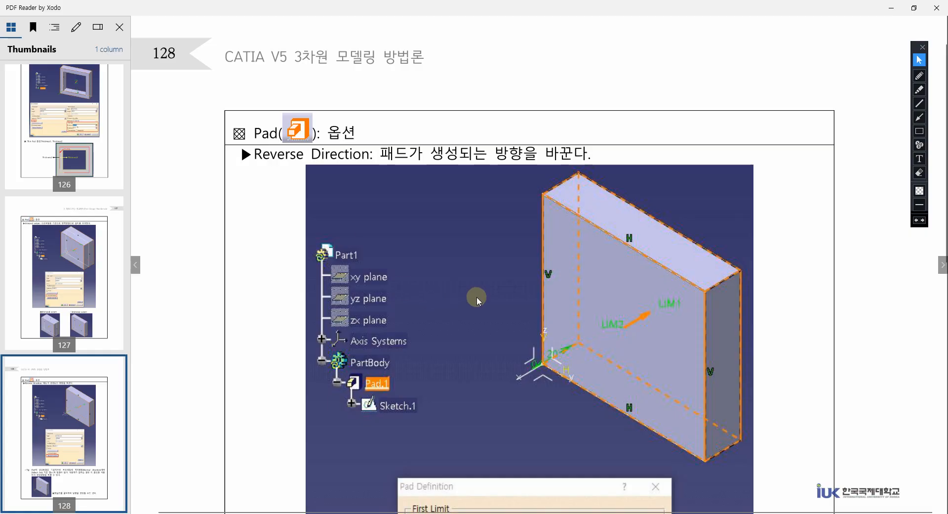
scroll(496, 296, "down", 3, "ctrl")
scroll(568, 416, "up", 5, "ctrl")
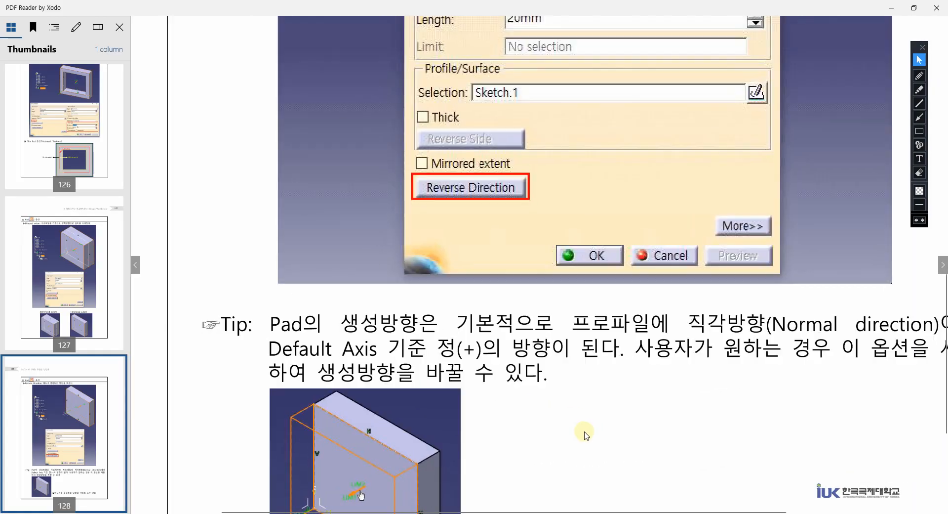
scroll(586, 436, "down", 2, "ctrl")
scroll(538, 179, "up", 1, "ctrl")
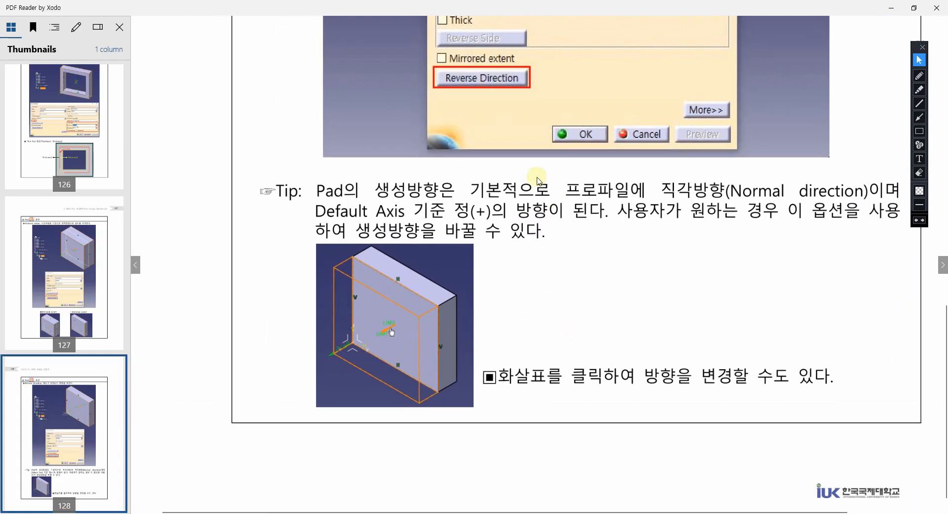
left_click_drag(639, 275, 584, 277)
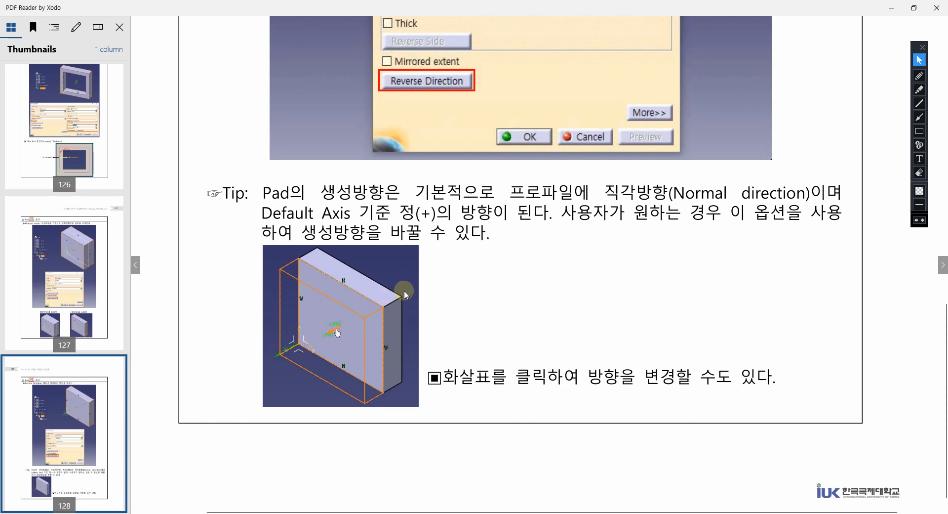
scroll(556, 260, "down", 3, "ctrl")
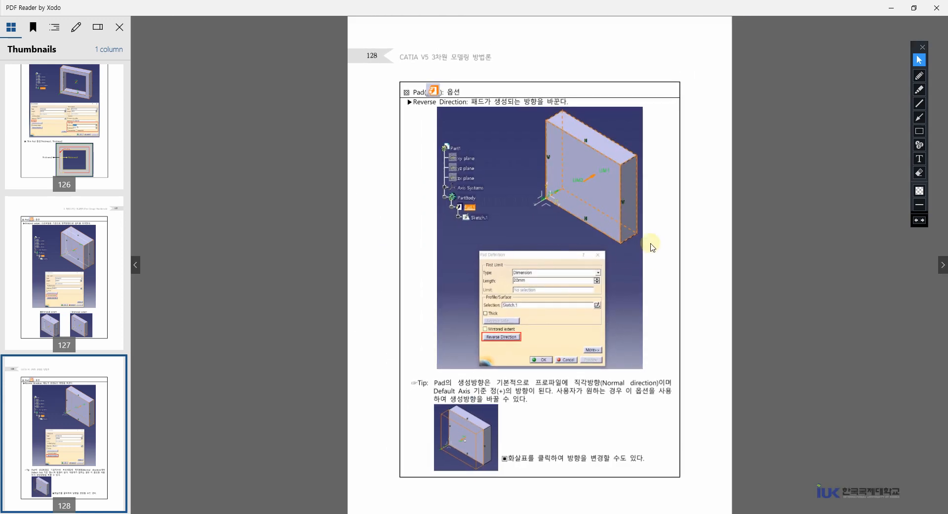
scroll(659, 240, "down", 1)
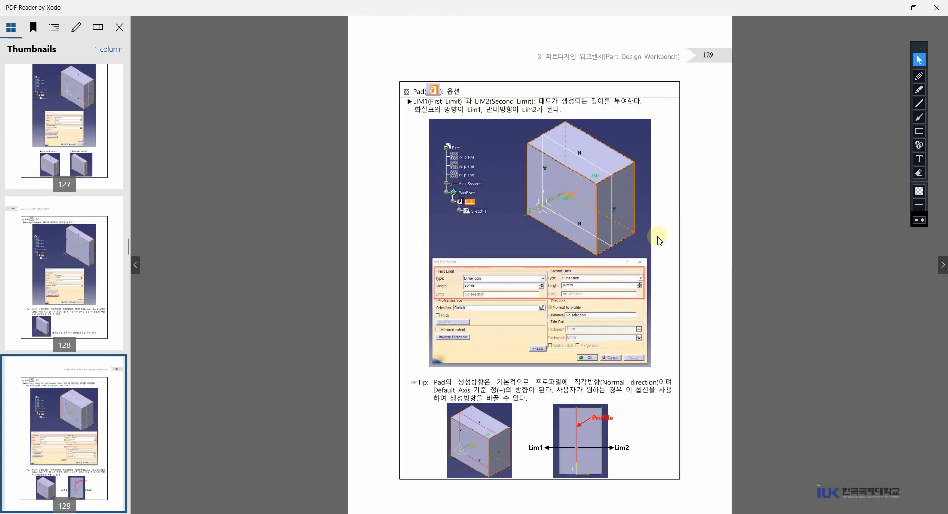